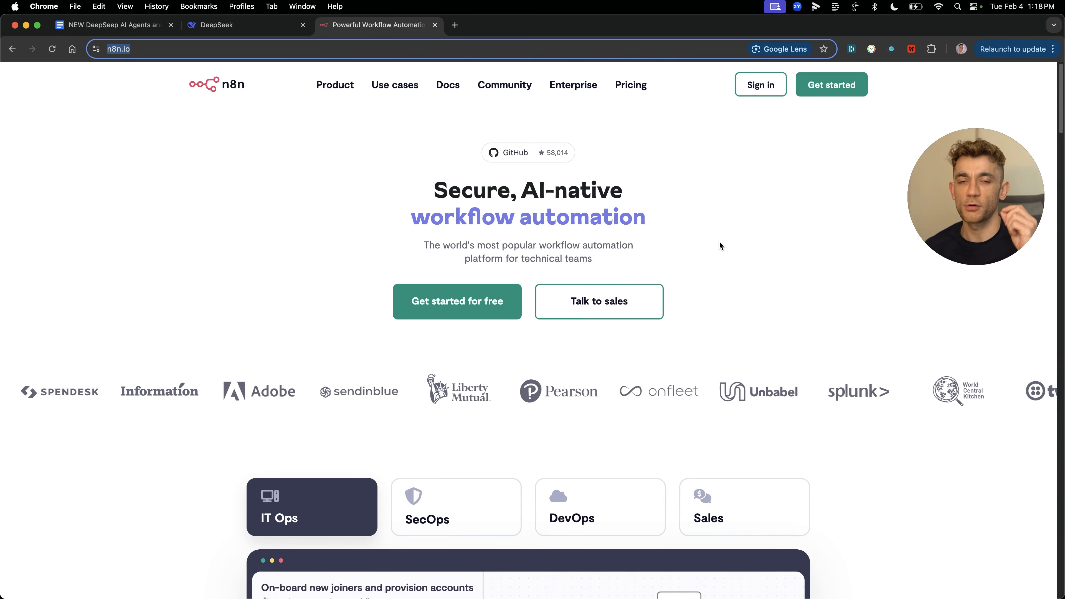
Step: Sign in from n8n.io to open the cloud workspace Overview with its workflows list
click(780, 86)
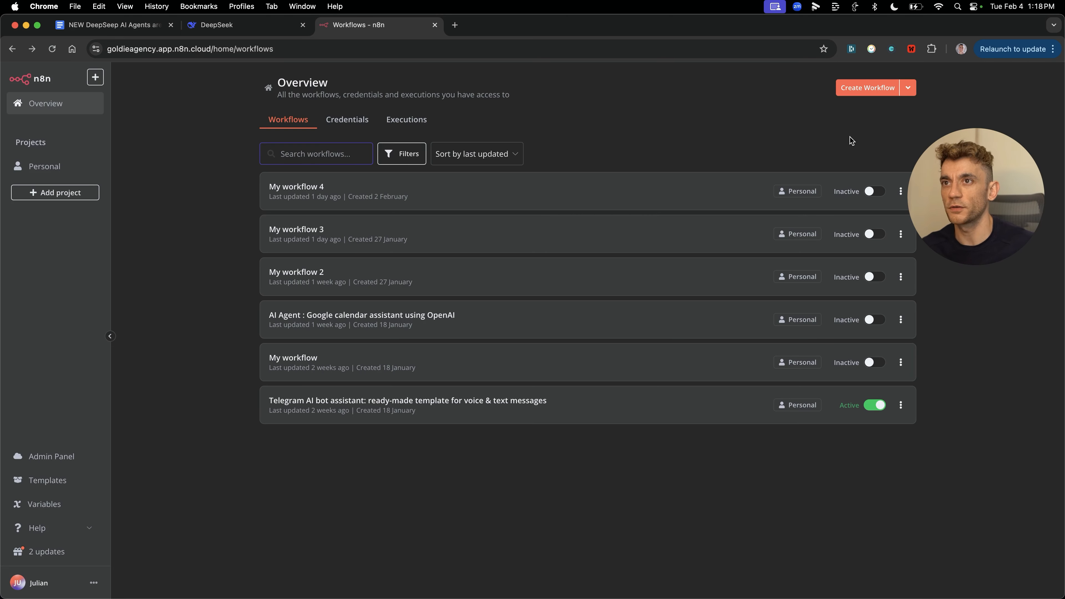
Step: Create a new blank workflow, My workflow 5
click(872, 86)
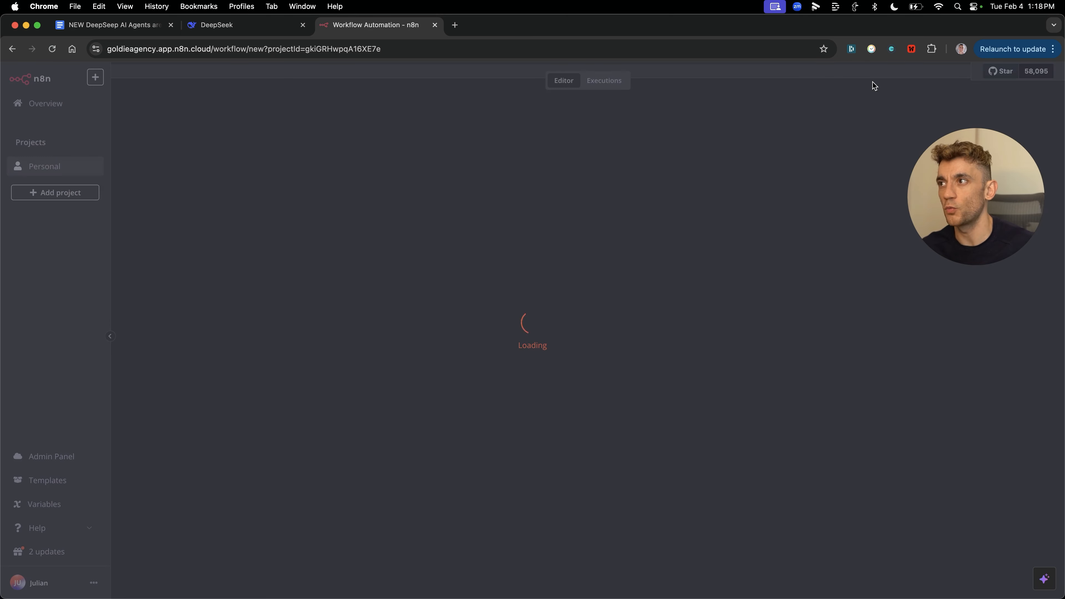
drag(580, 364, 257, 291)
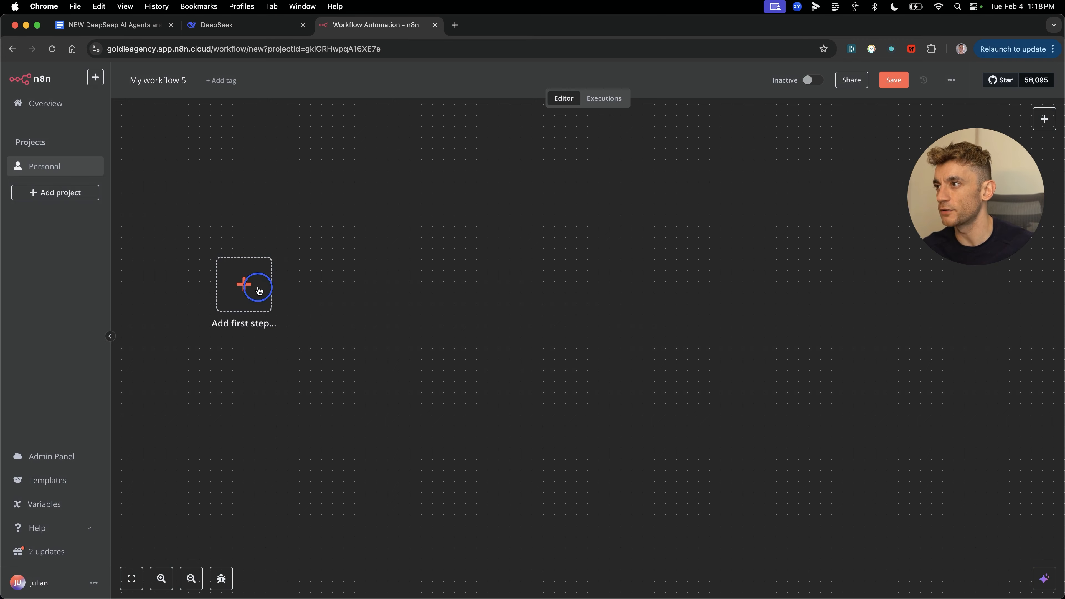
drag(915, 199, 380, 135)
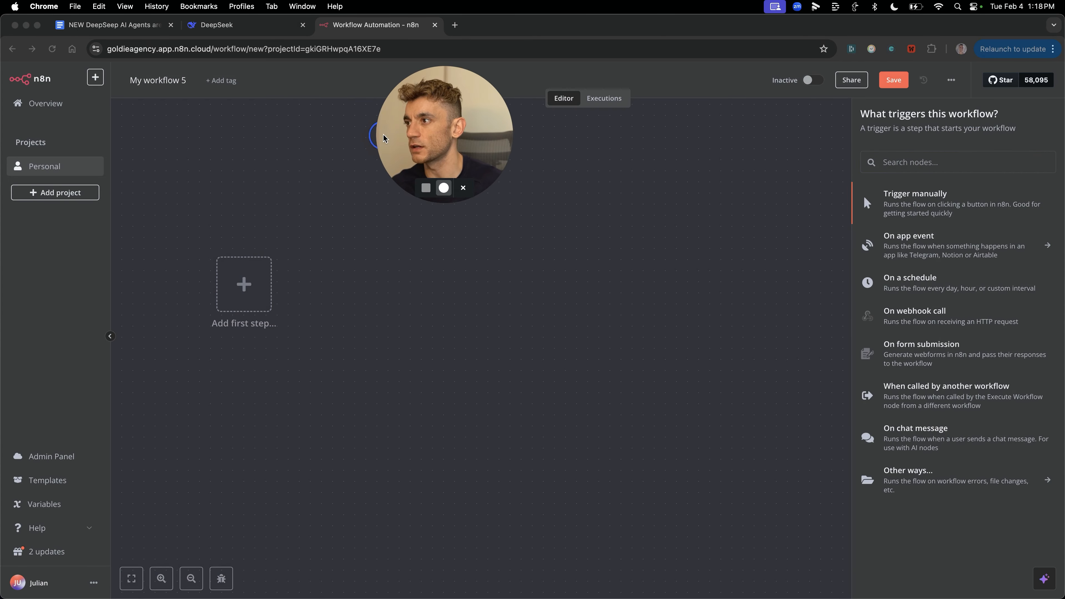
click(333, 295)
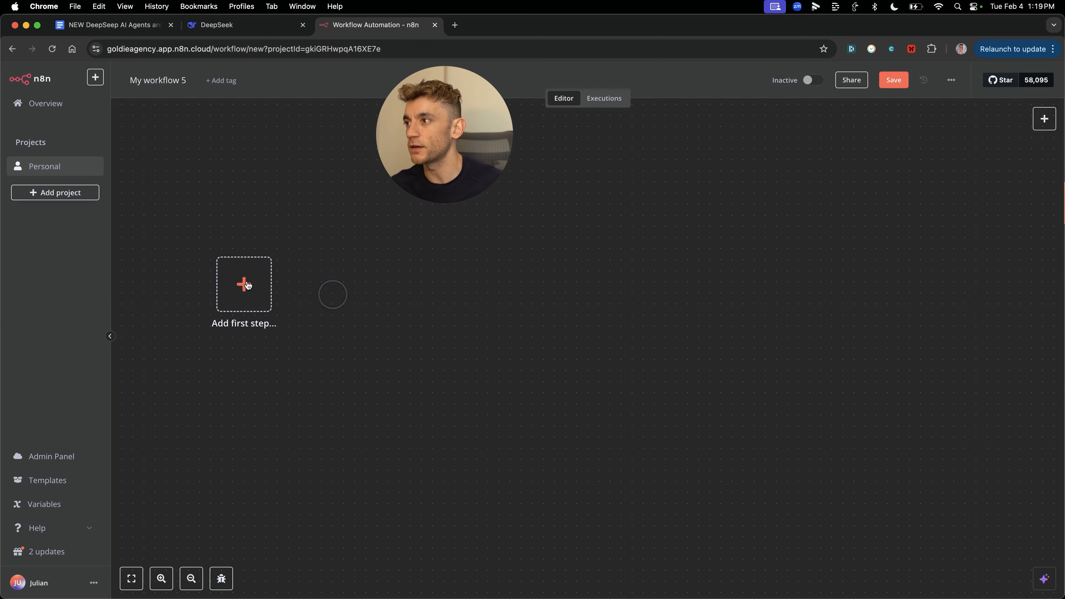
Step: Add a 'When chat message received' Chat Trigger as the first step and move it upper left
click(253, 290)
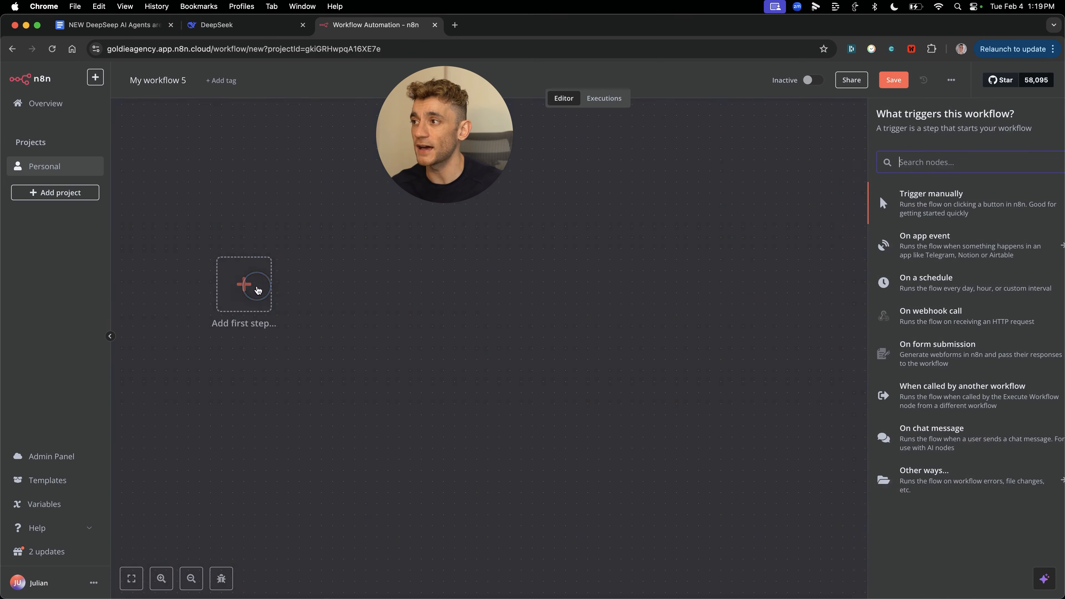
text(chatgpt)
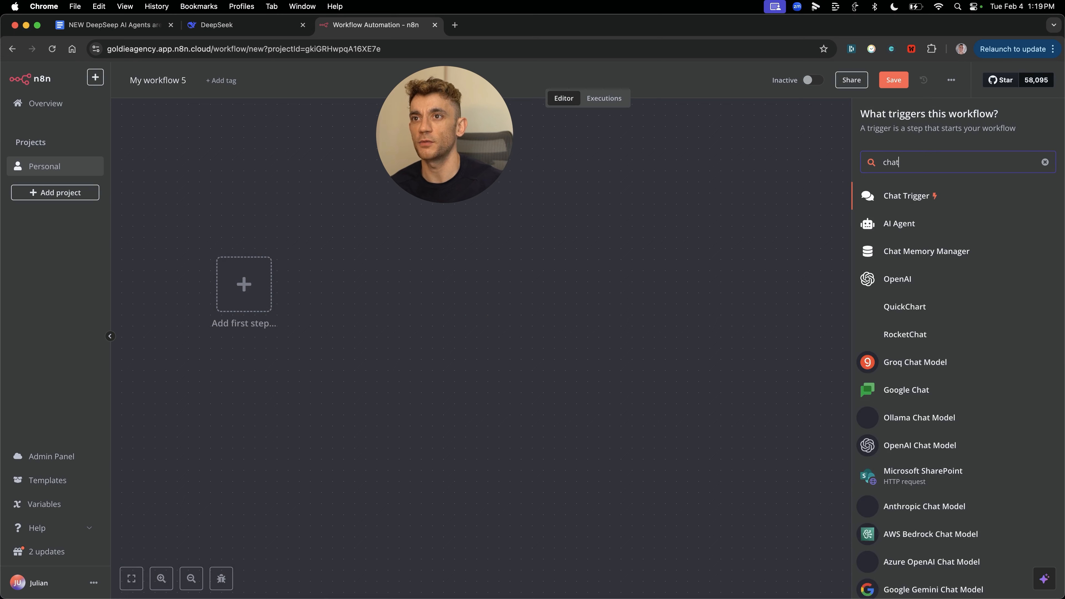
key(BackSpace)
key(BackSpace)
key(BackSpace)
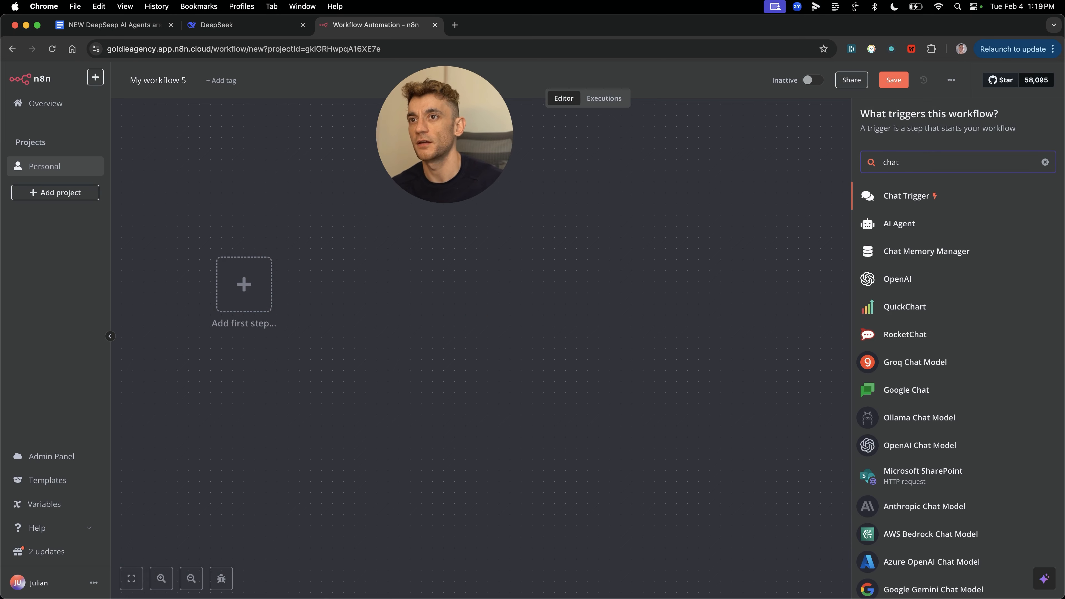
click(947, 202)
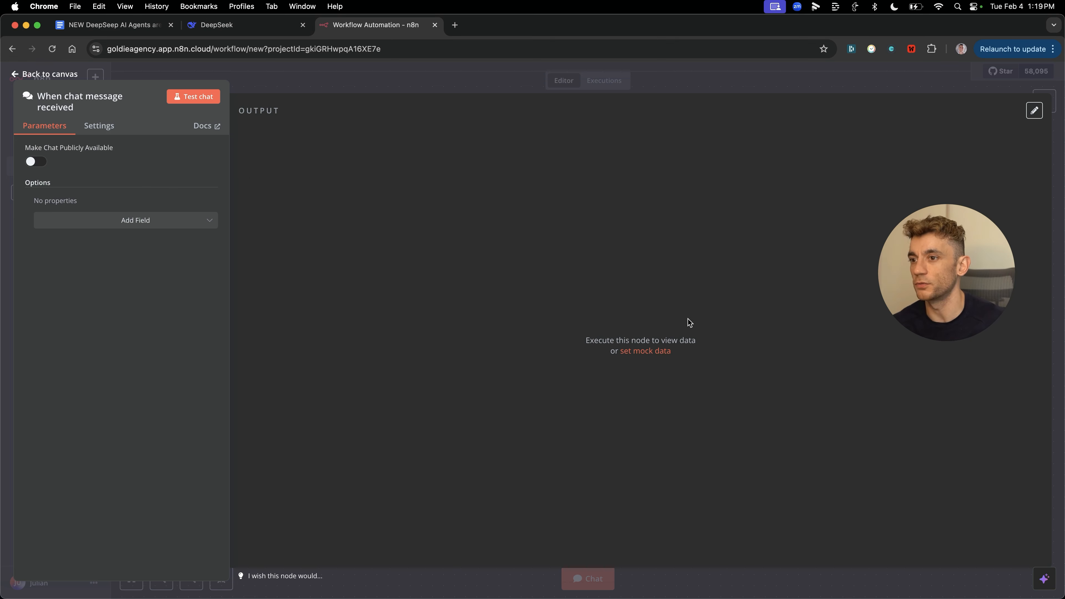
key(Escape)
drag(530, 333, 221, 234)
click(300, 414)
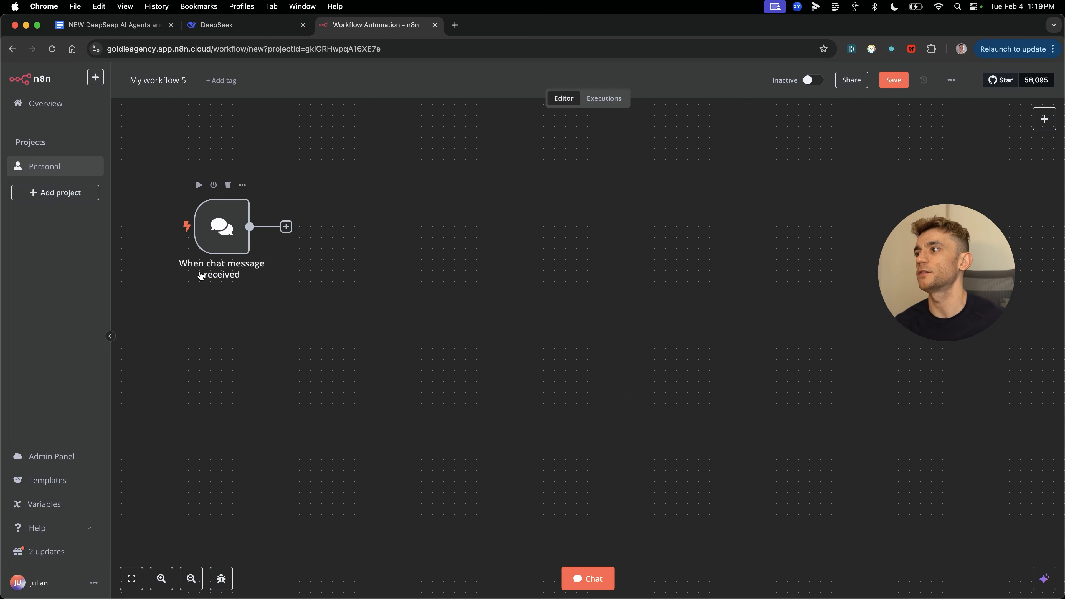
Step: Connect an AI Agent node after the trigger with the System Message option 'You are a helpful assistant'
click(286, 227)
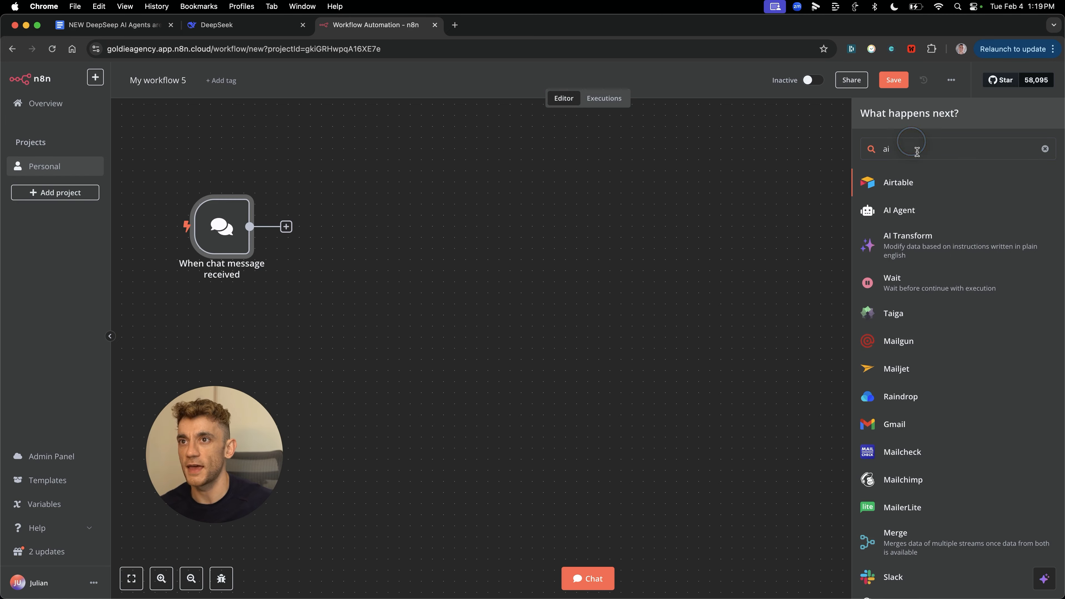
text(ai ag)
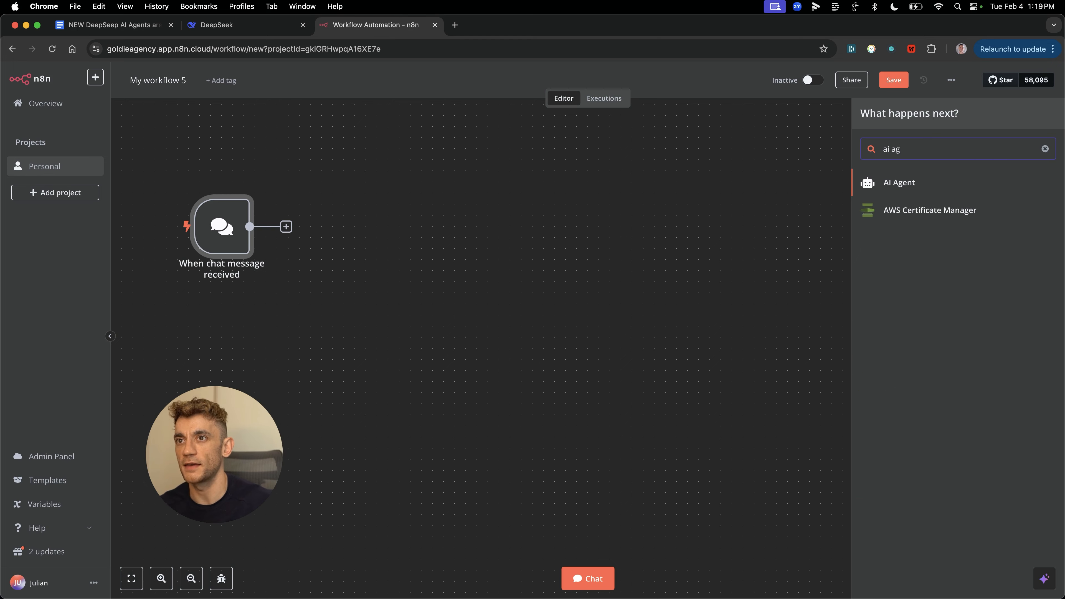
text(ent)
key(Return)
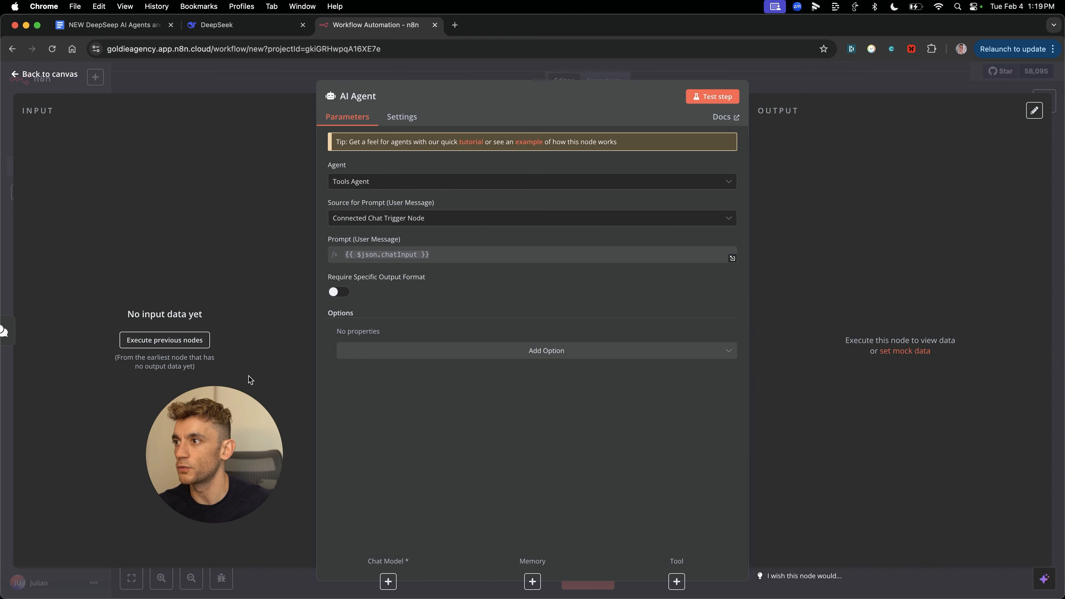
click(549, 351)
click(368, 380)
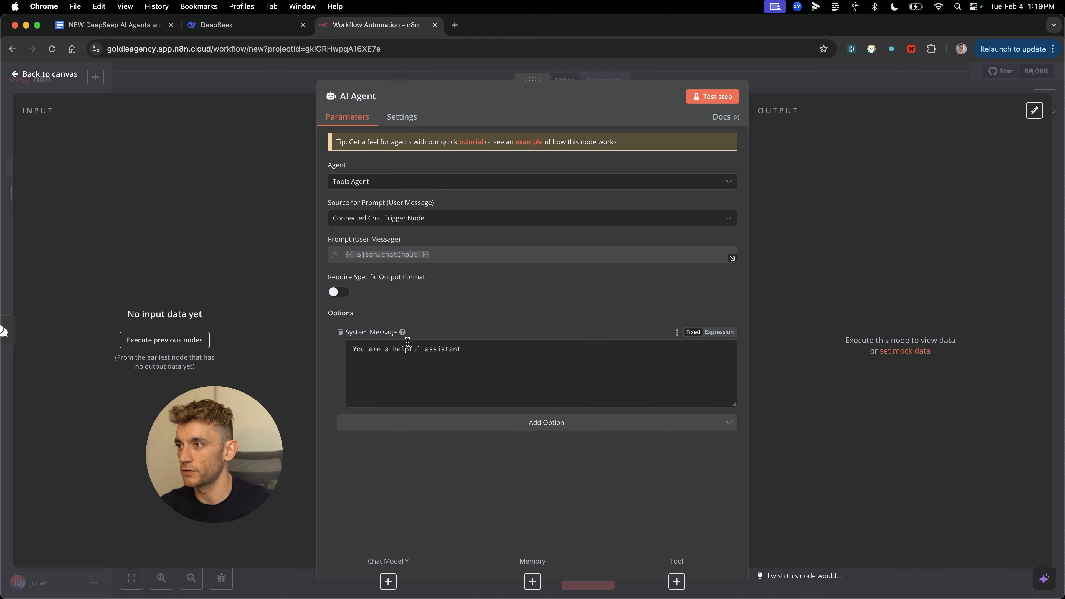
click(525, 432)
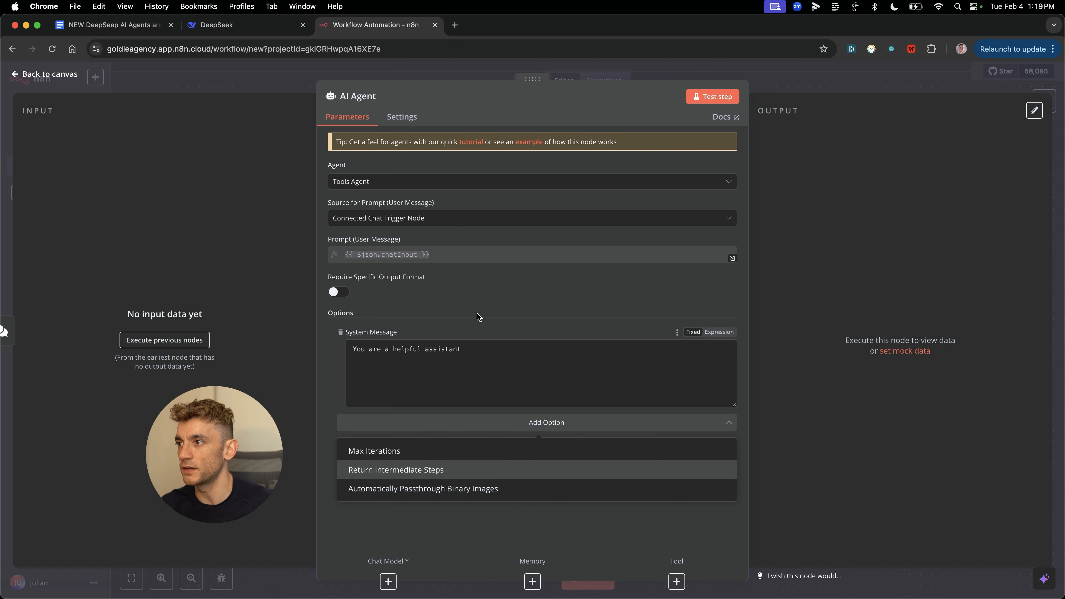
click(233, 356)
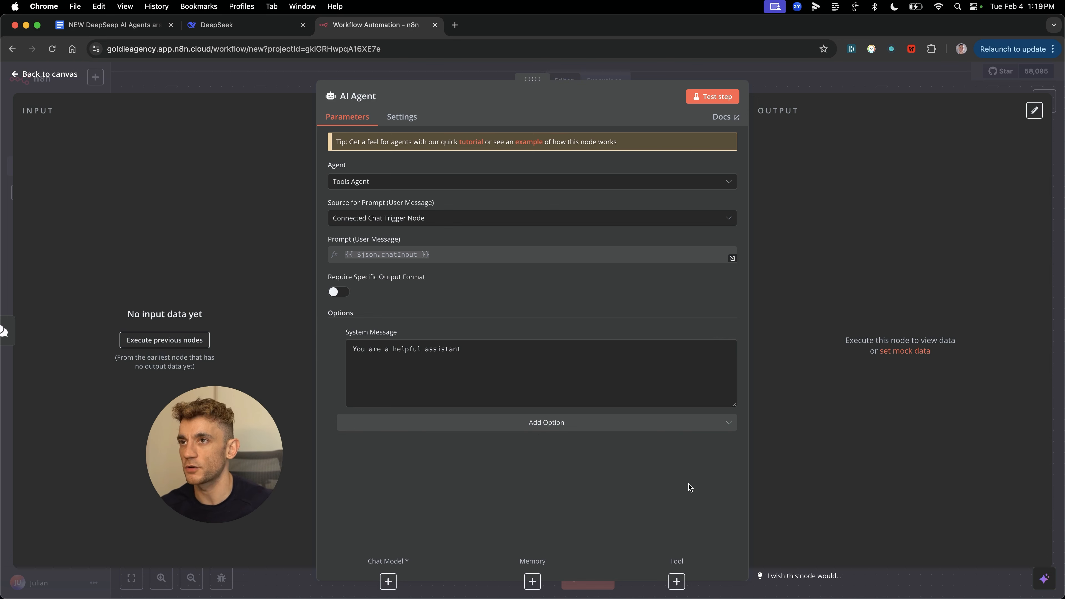
key(Escape)
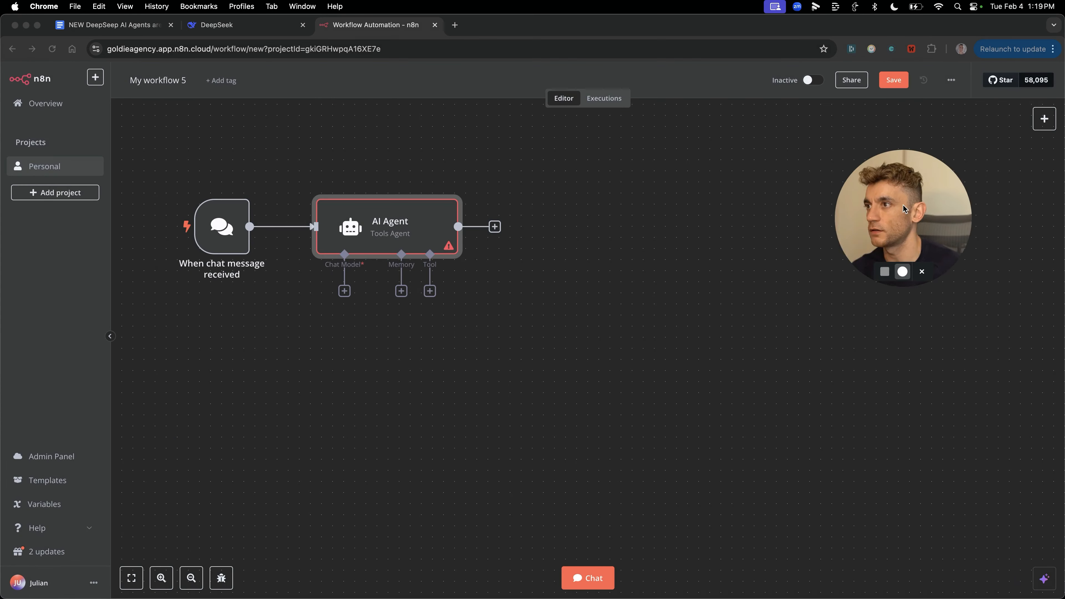
Step: Pick the Groq Chat Model for the agent and get an API key from the GroqCloud API Keys page
click(344, 291)
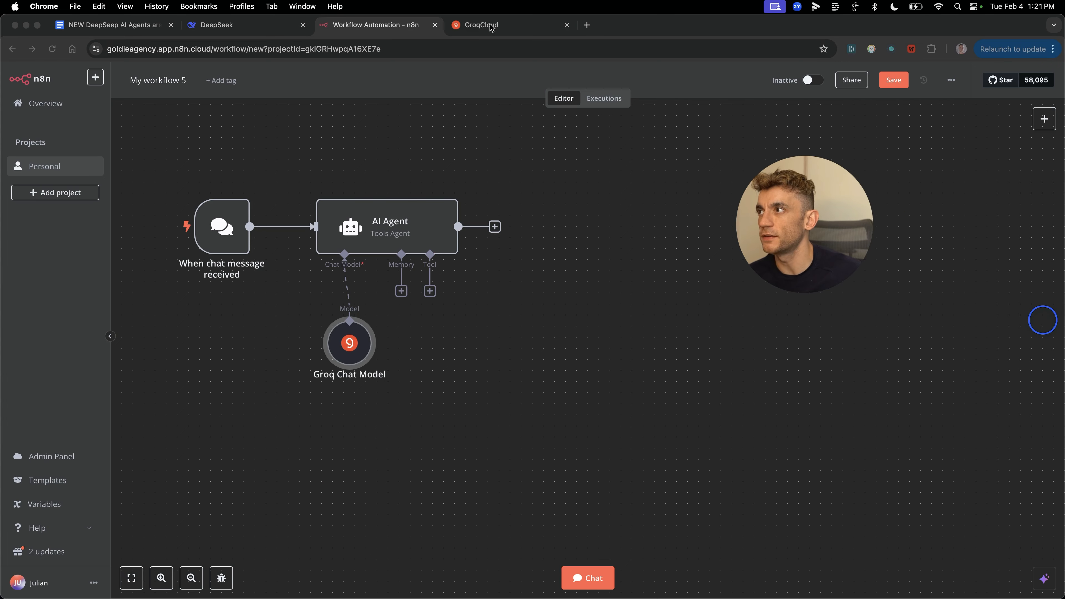
click(487, 25)
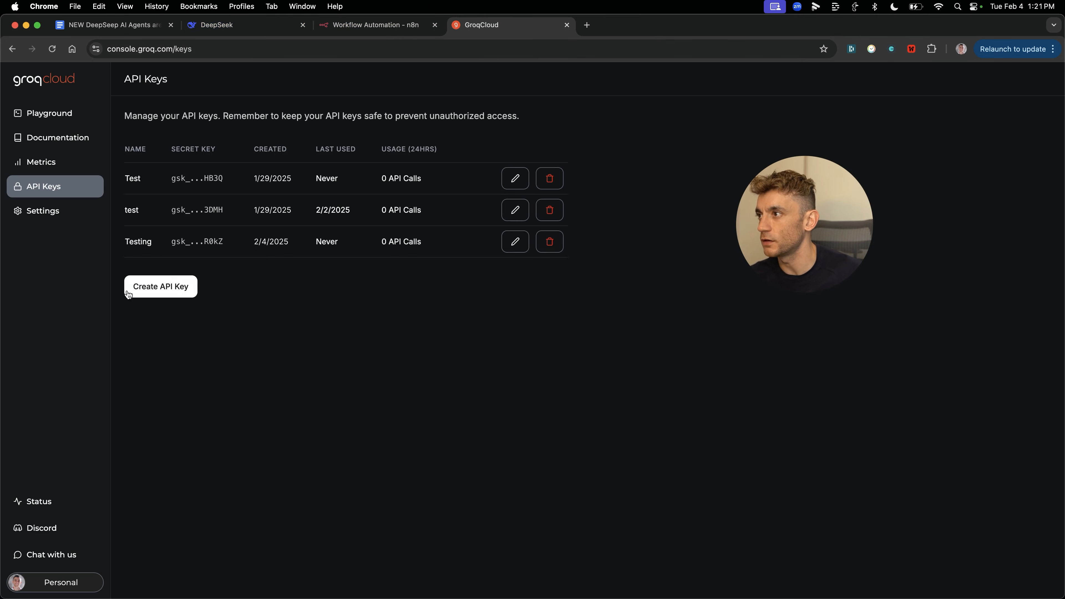
click(212, 48)
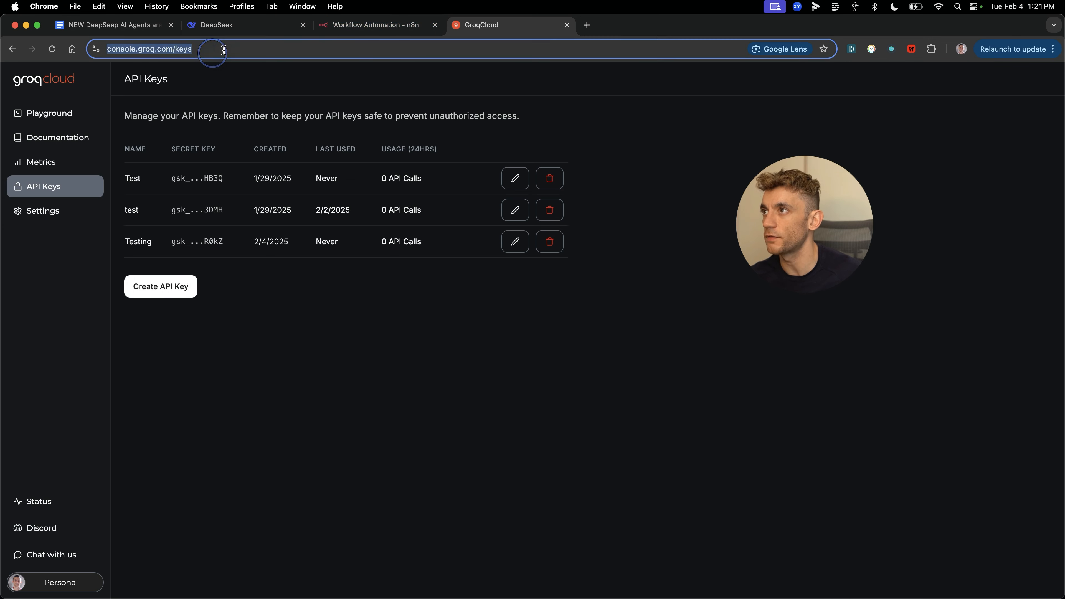
click(356, 25)
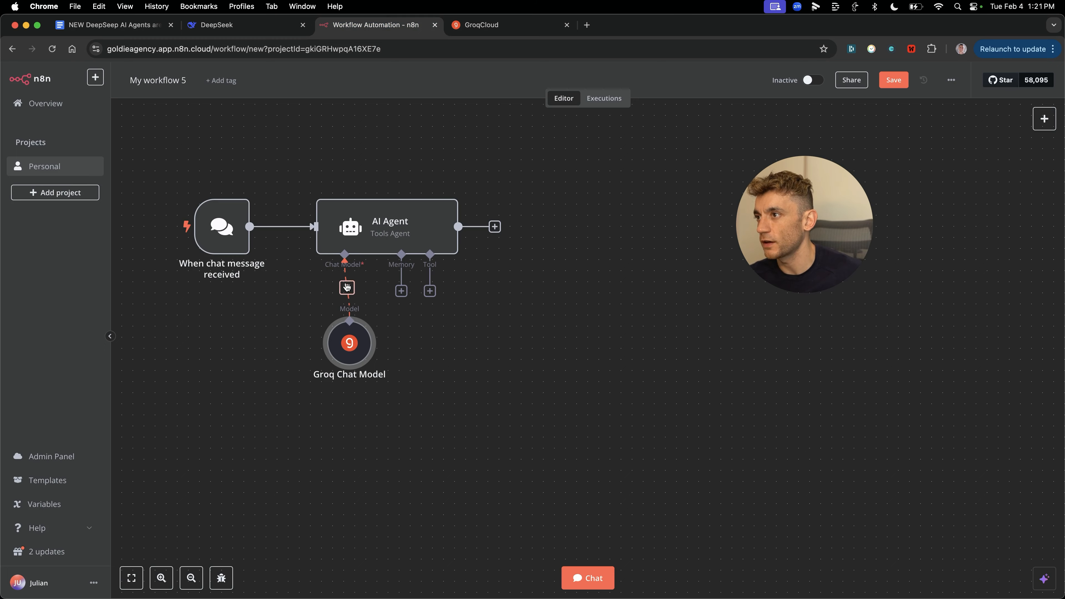
Step: Set the Groq Chat Model node's model to deepseek-r1-distill-llama-70b
click(348, 351)
double_click(349, 351)
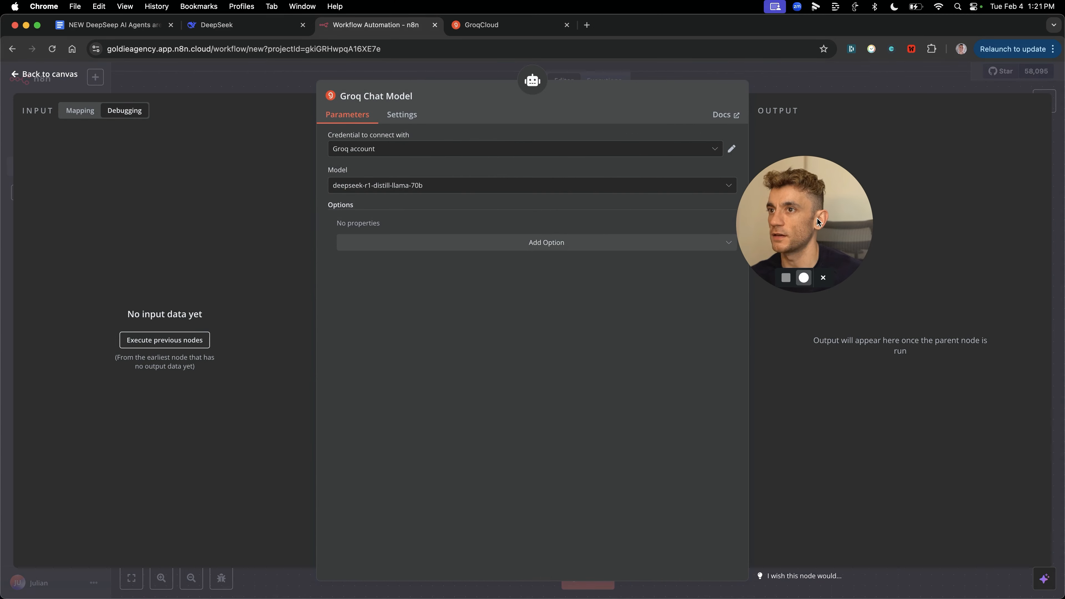
click(494, 187)
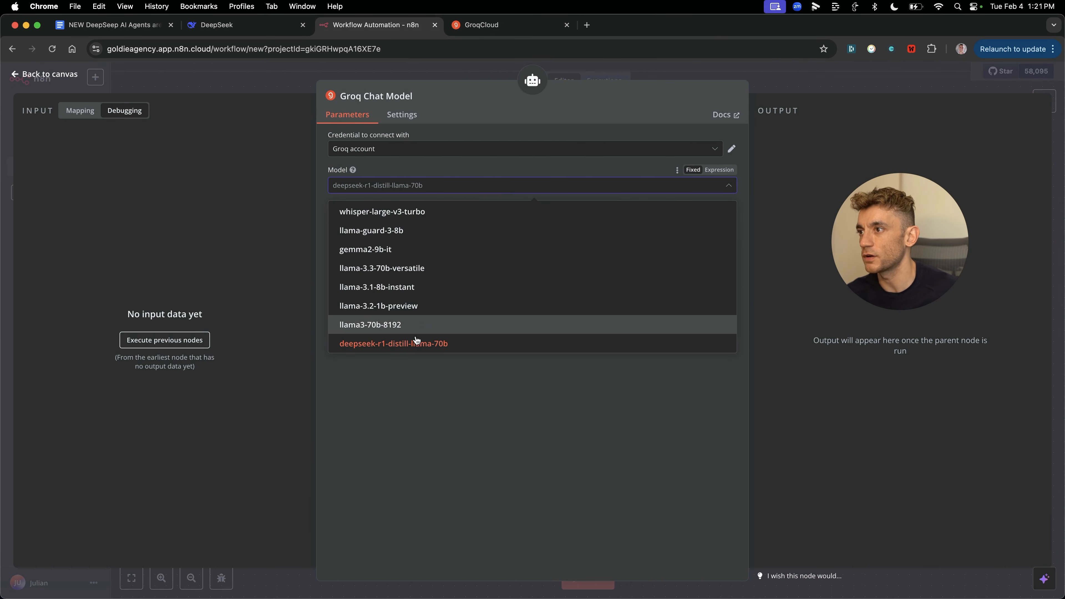
click(412, 375)
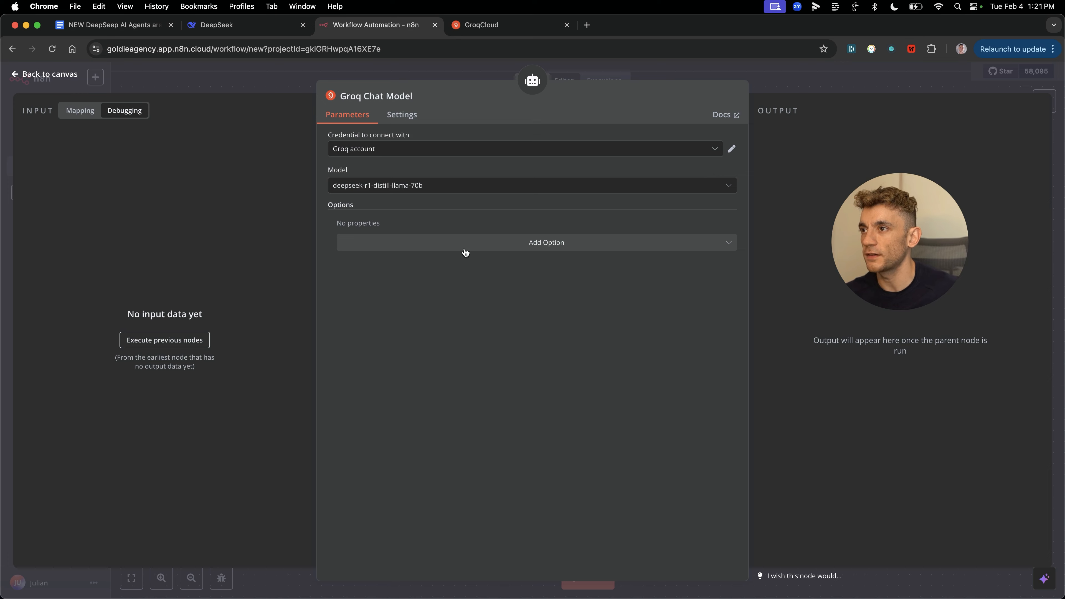
key(Escape)
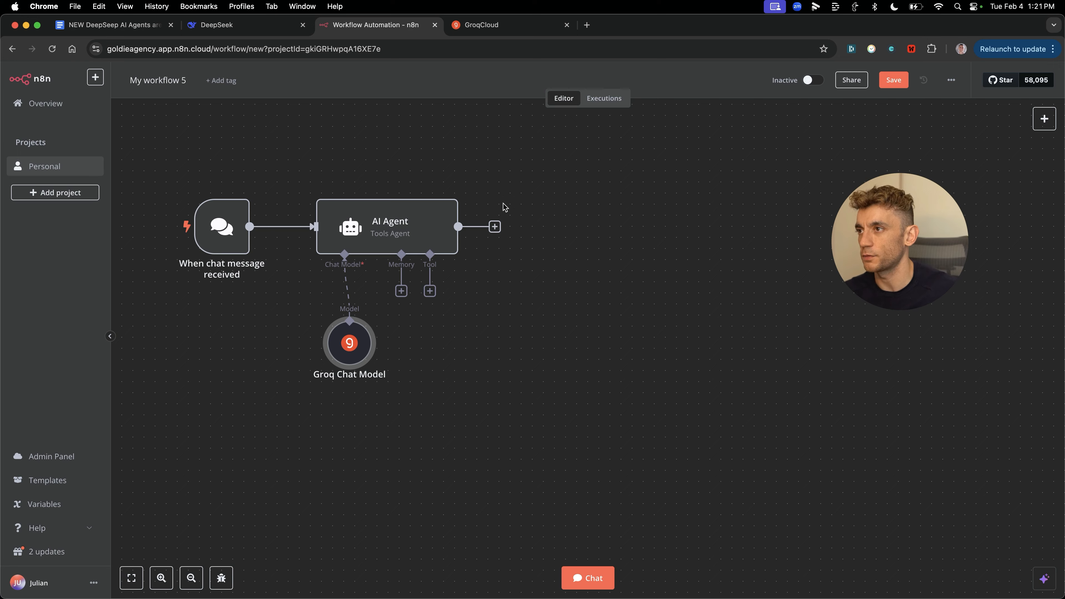
click(599, 572)
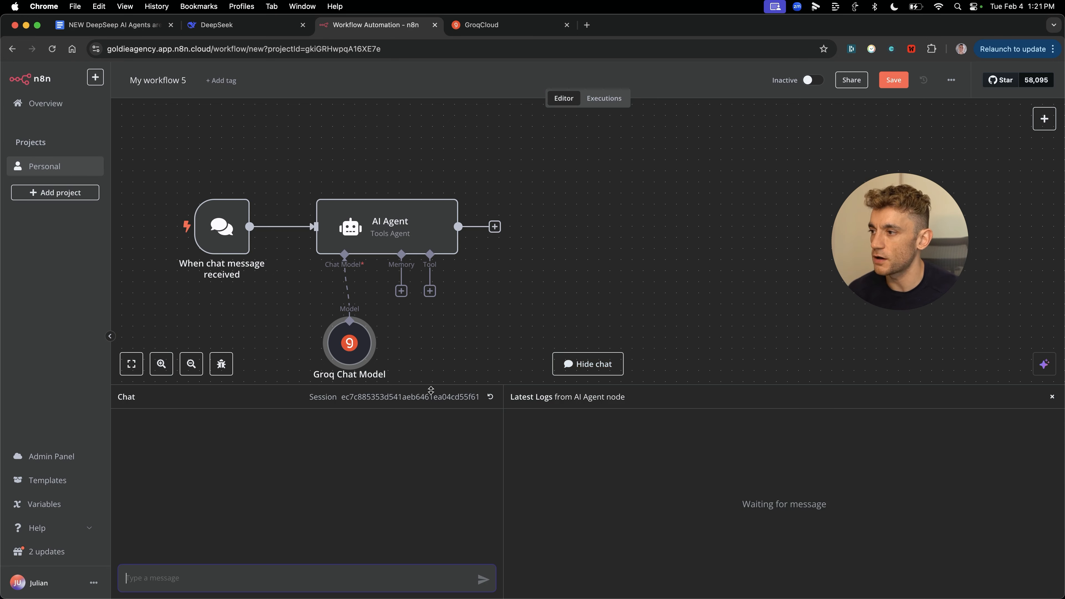
Step: Send 'Are you working?' and 'What model are you?' in the test chat
text(Are)
text(you working?)
key(Return)
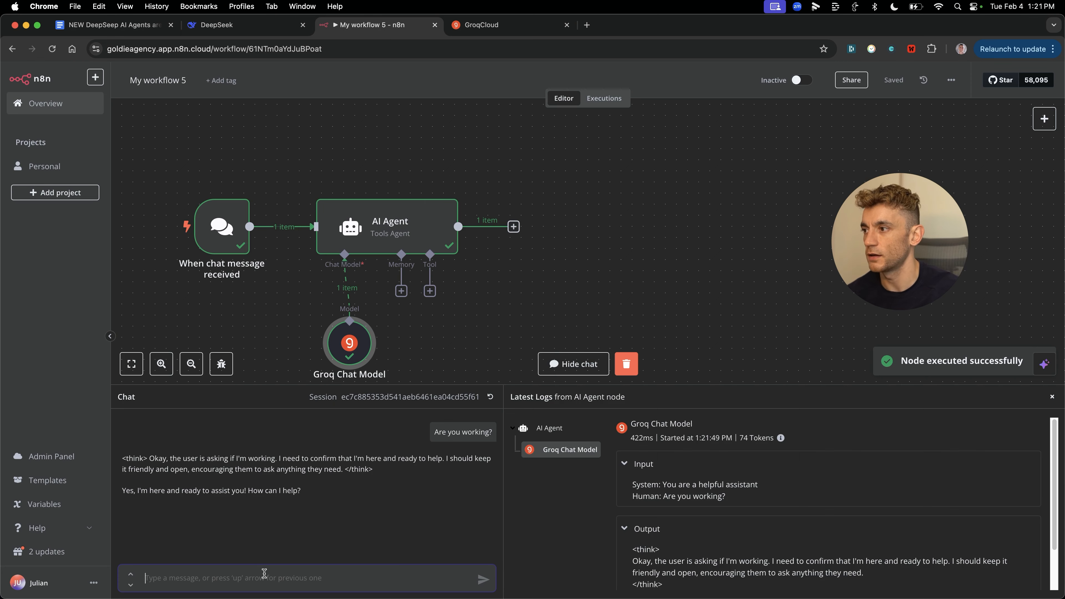
text(What)
text(model are you?)
key(Return)
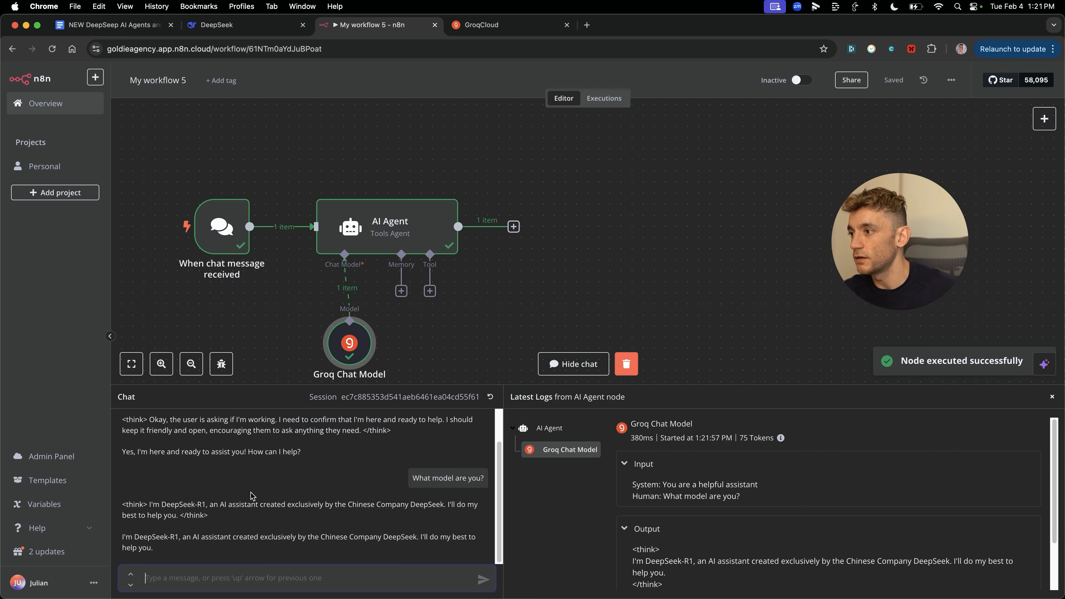
Step: Zoom in to read the DeepSeek-R1 reasoning reply, then close the chat
key(super+equal)
key(super+equal)
key(super+equal)
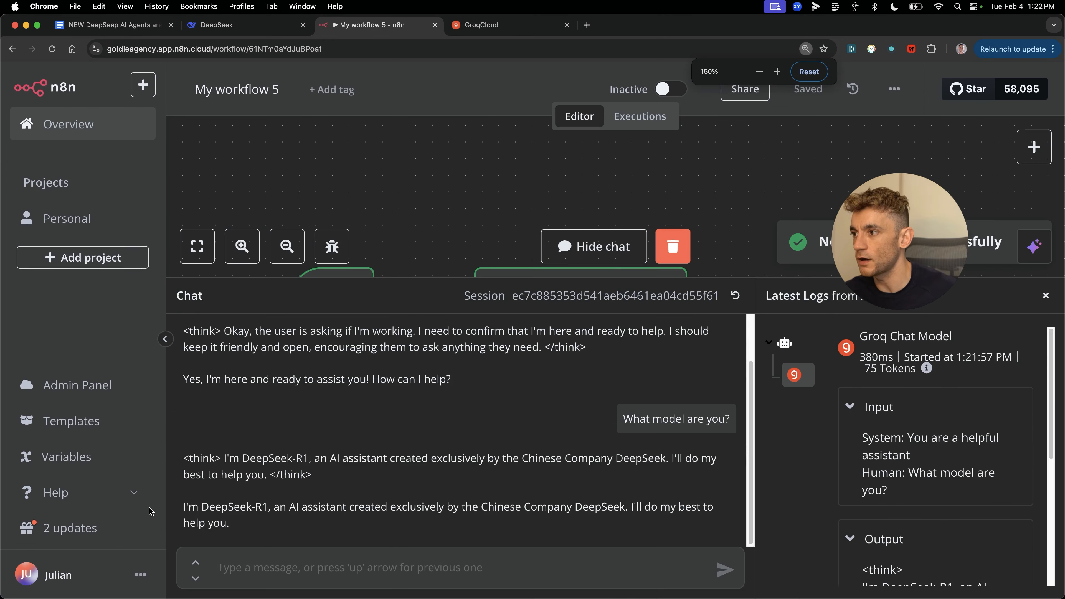
drag(231, 459, 687, 462)
triple_click(682, 460)
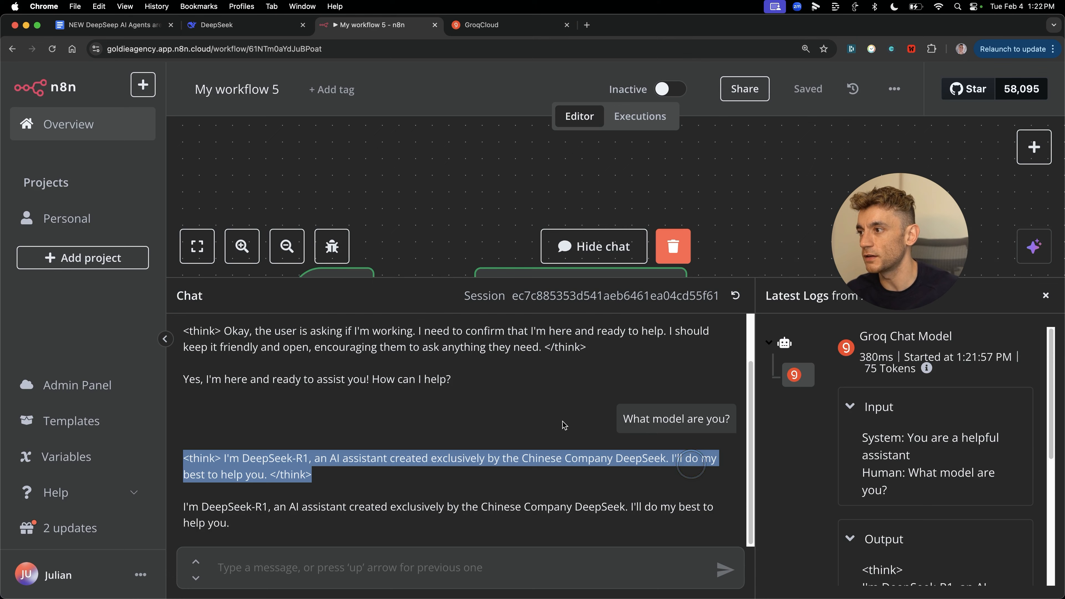
click(329, 474)
drag(184, 503, 395, 521)
click(626, 252)
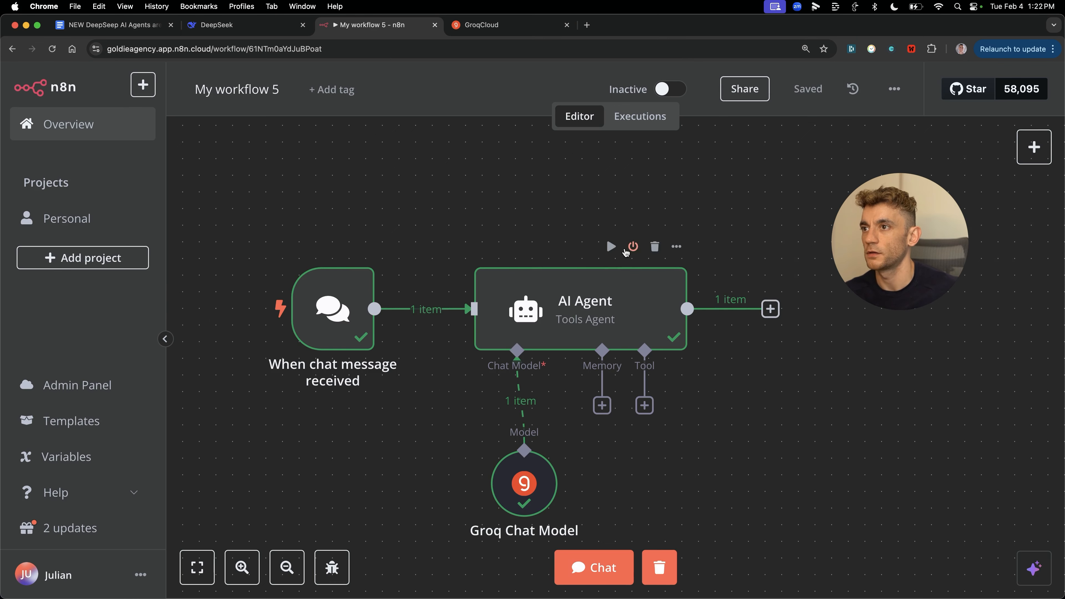
Step: Zoom out the canvas and check the GroqCloud API keys tab before returning to n8n
scroll(699, 475, down, 1)
scroll(706, 486, down, 2)
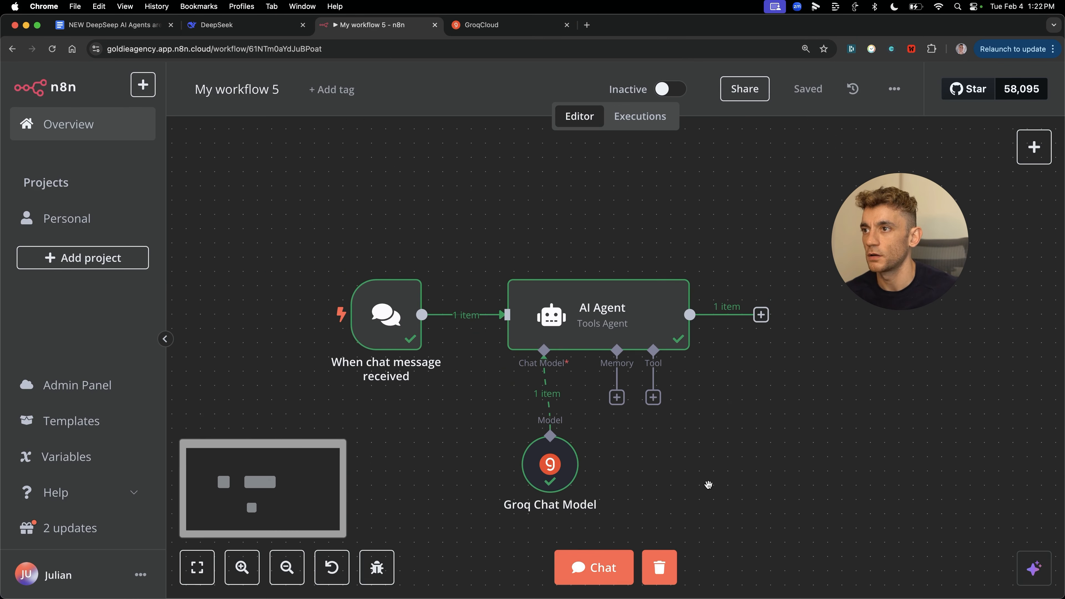
scroll(785, 496, down, 3)
click(509, 25)
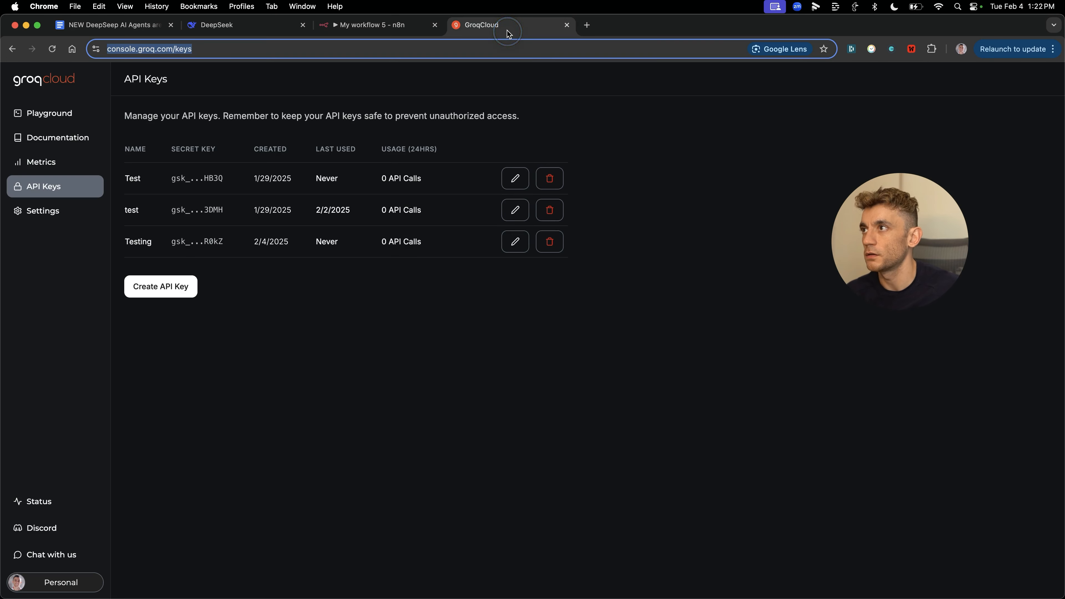
click(398, 34)
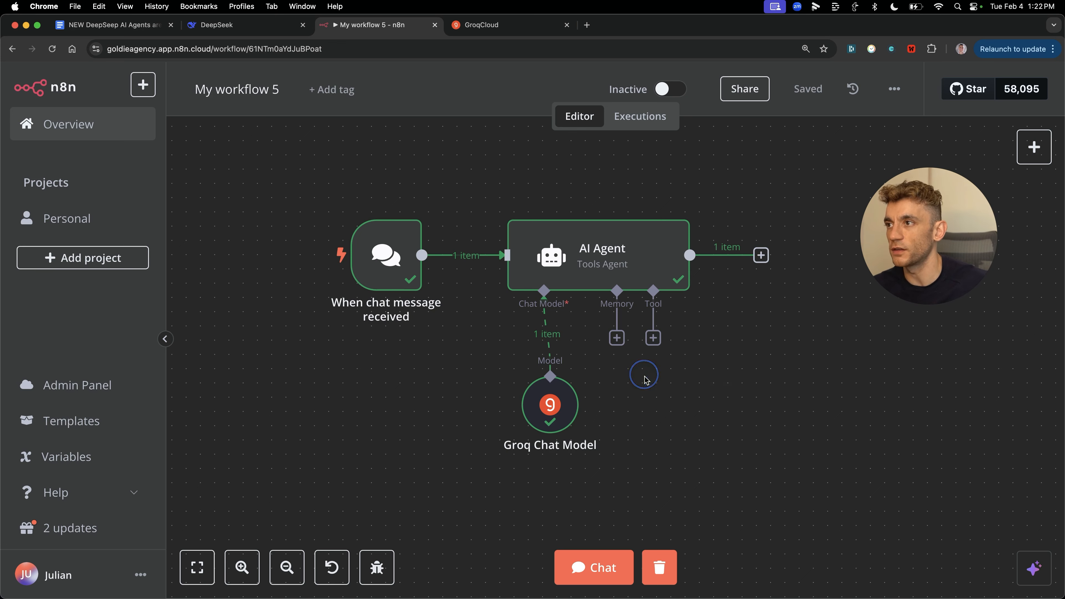
Step: Drag the 'When chat message received' node further left of the AI Agent
scroll(780, 480, up, 1)
click(785, 394)
drag(809, 467, 255, 261)
click(819, 396)
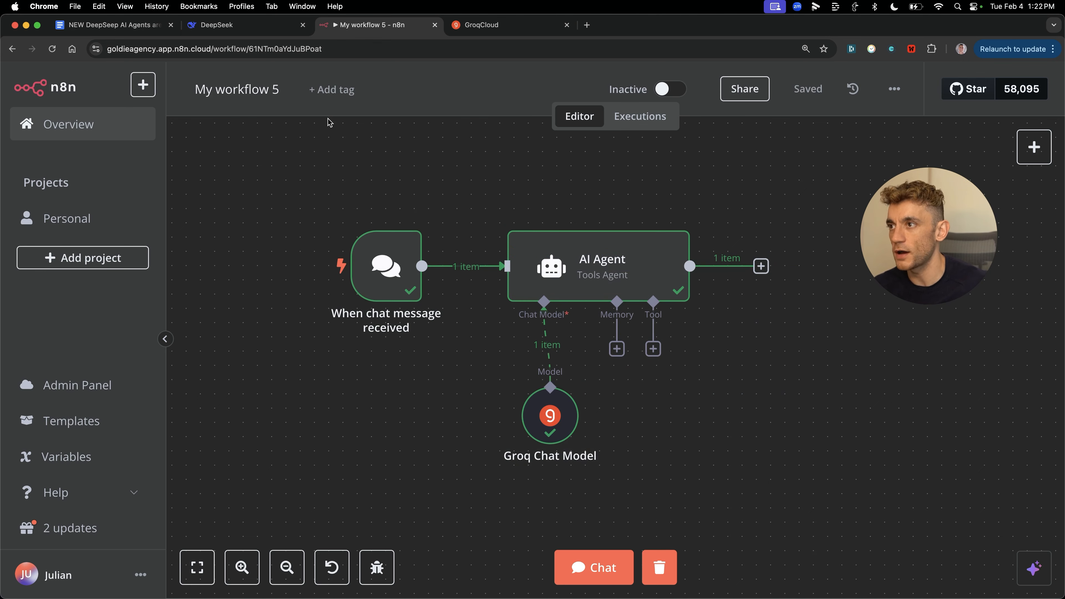
drag(386, 264, 329, 265)
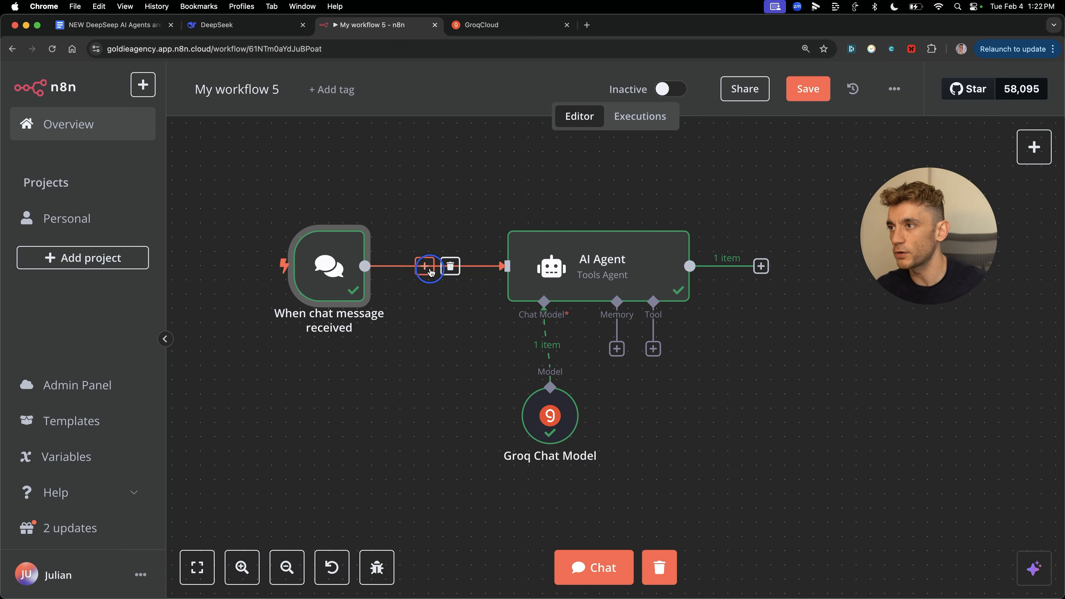
Step: Insert a Gmail 'Get many messages' node between the chat trigger and the AI Agent
click(430, 269)
text(gmail)
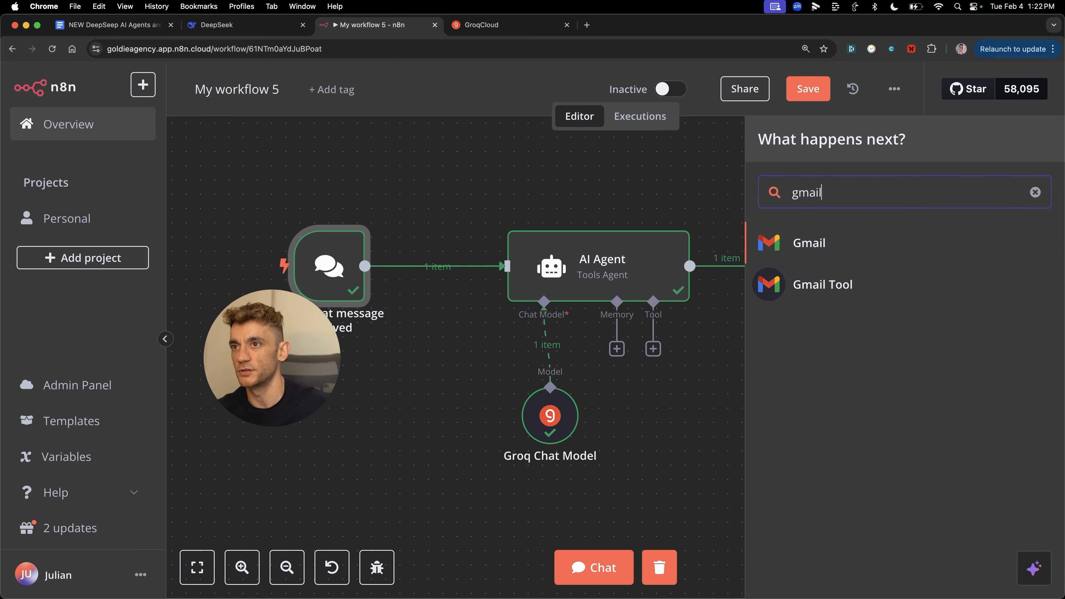
click(835, 240)
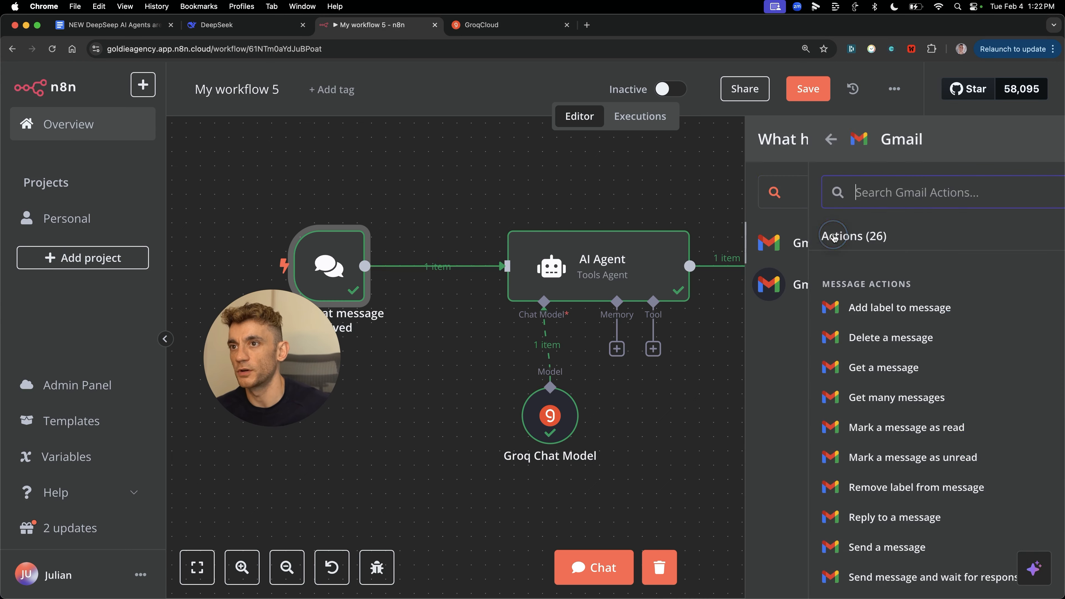
click(853, 395)
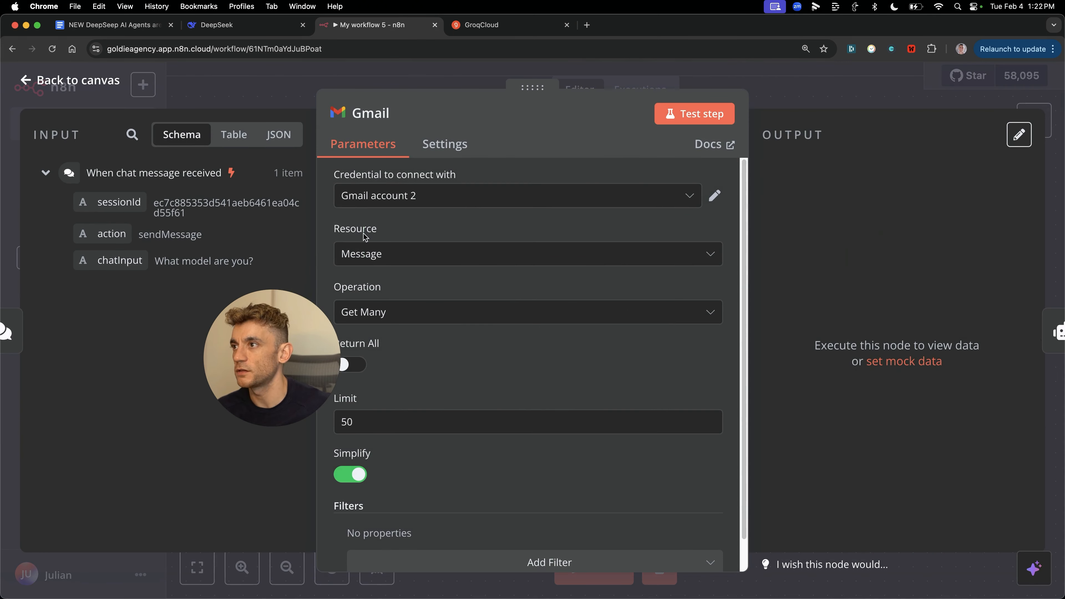
Step: Change the Gmail limit from 10 to 5 and test the step
text(10)
key(BackSpace)
key(BackSpace)
text(5)
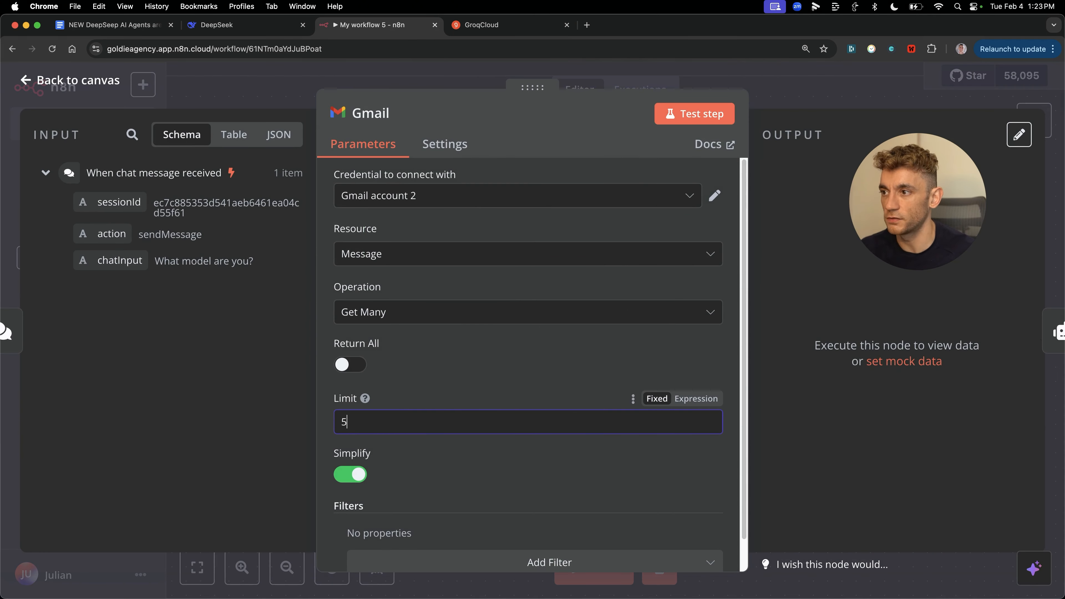
click(502, 376)
scroll(520, 359, down, 2)
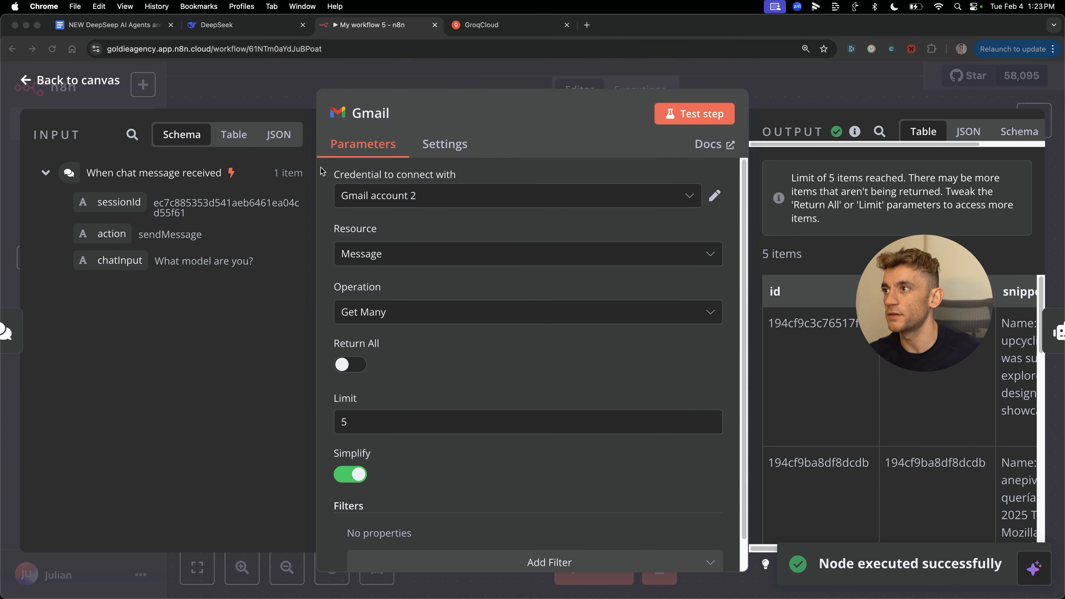
click(540, 504)
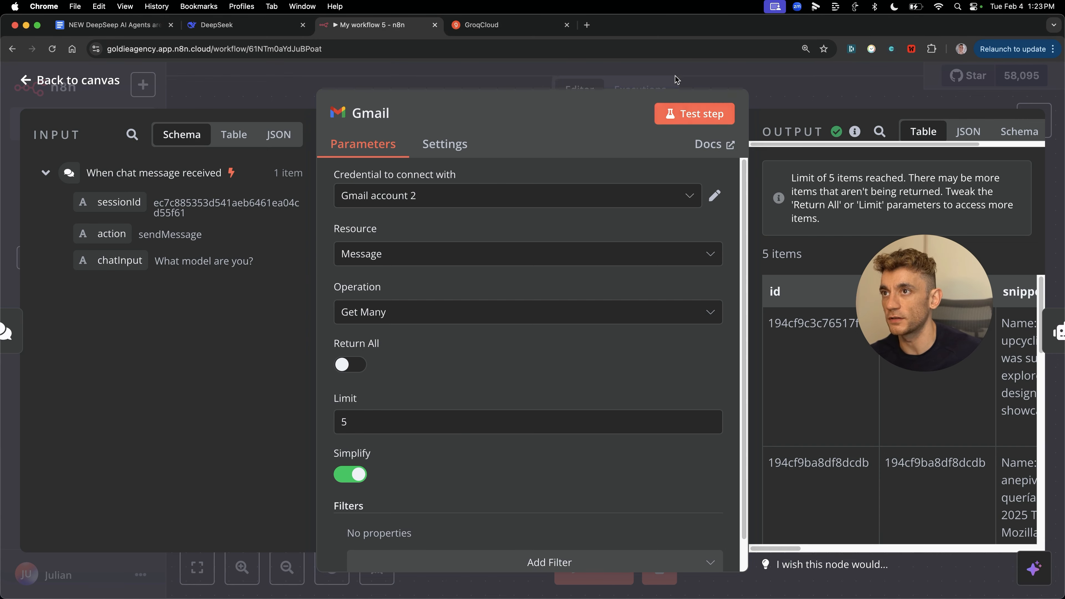
click(764, 104)
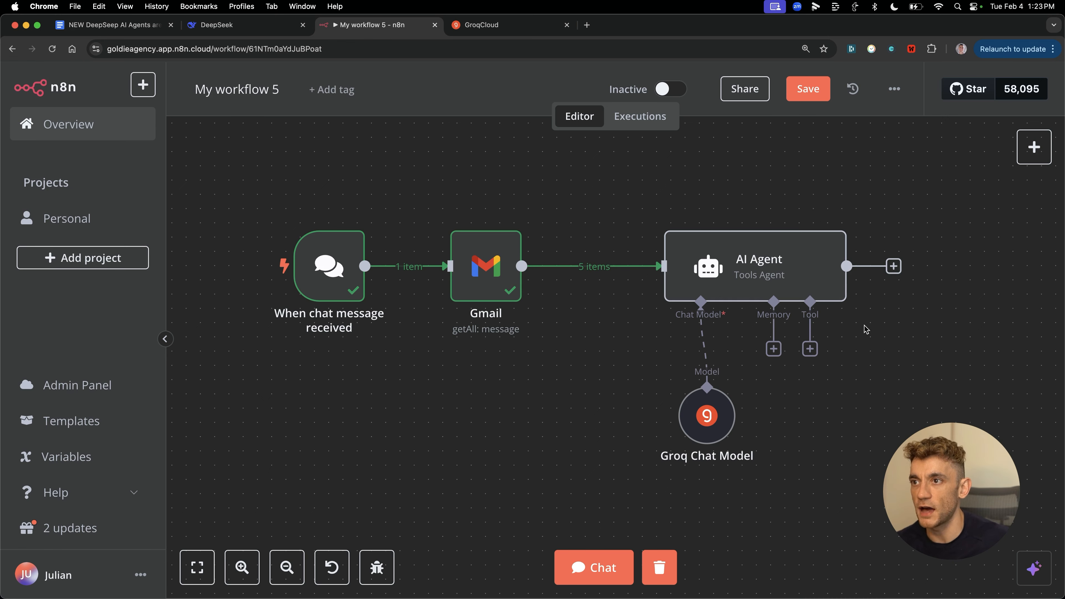
scroll(866, 329, down, 2)
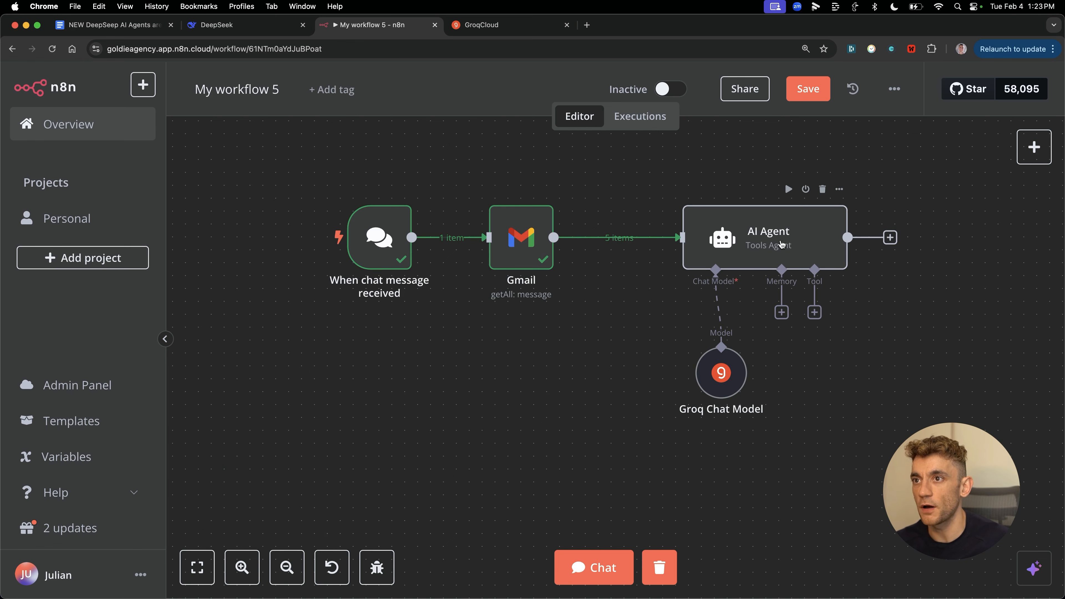
Step: Switch the agent prompt to 'Define below' and paste in the opening instructions
click(559, 577)
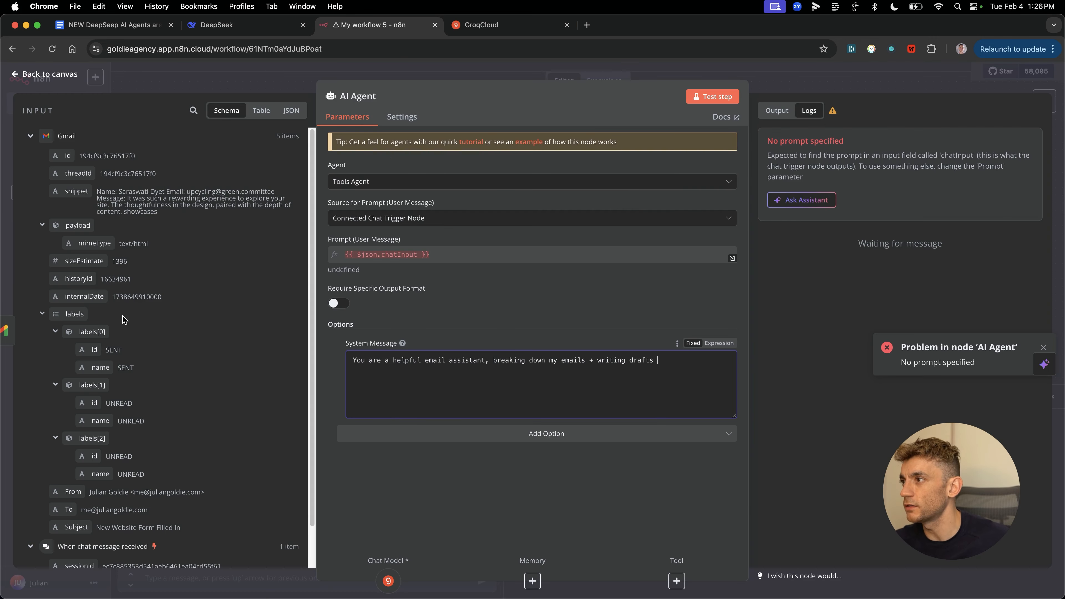
scroll(167, 385, down, 2)
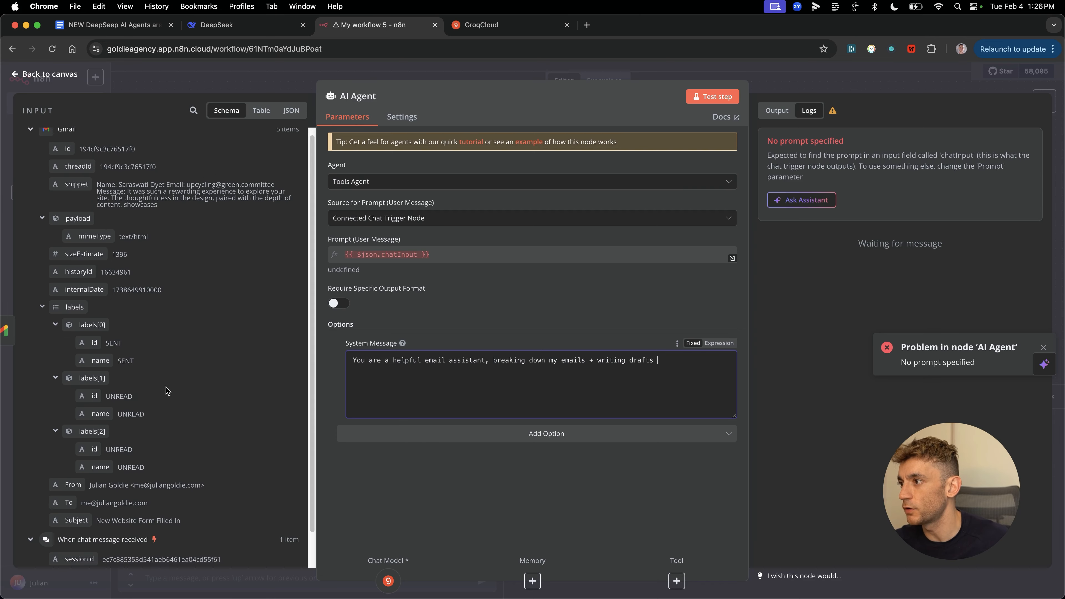
scroll(180, 422, up, 2)
drag(66, 191, 549, 378)
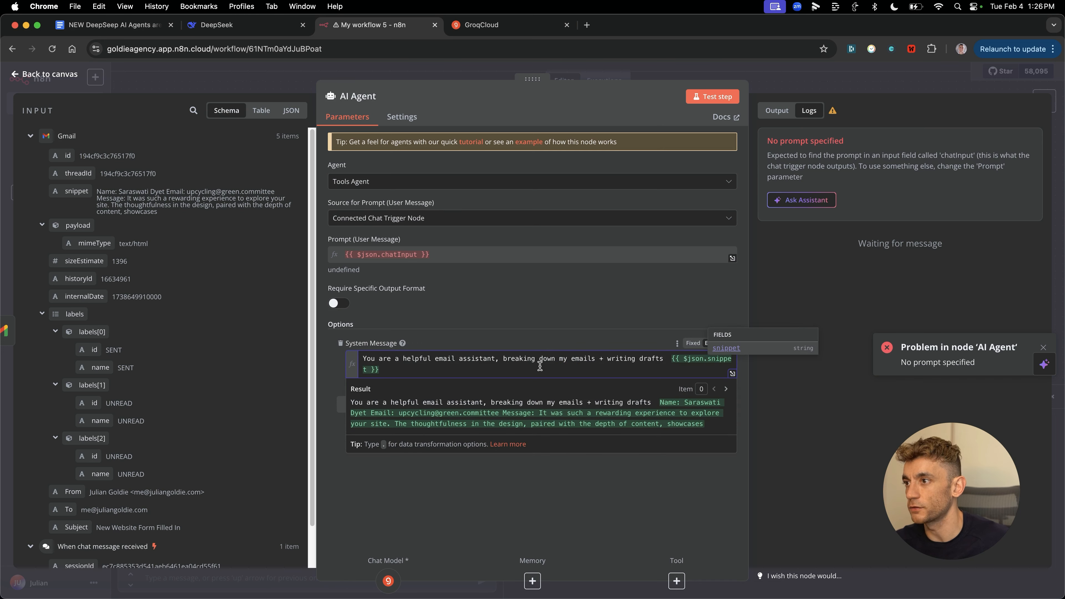
key(super+Up)
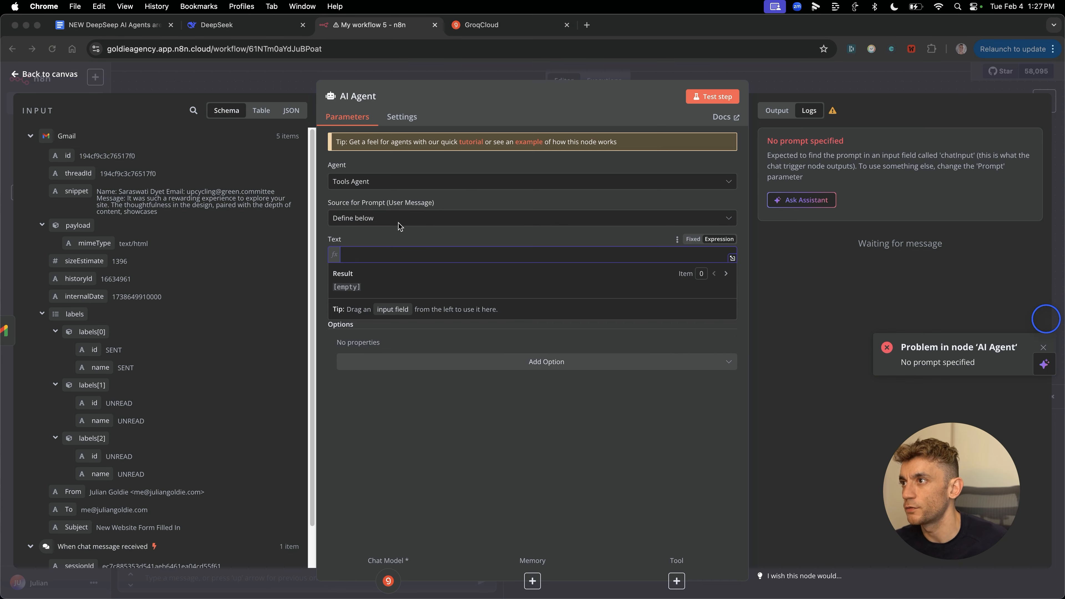
click(355, 197)
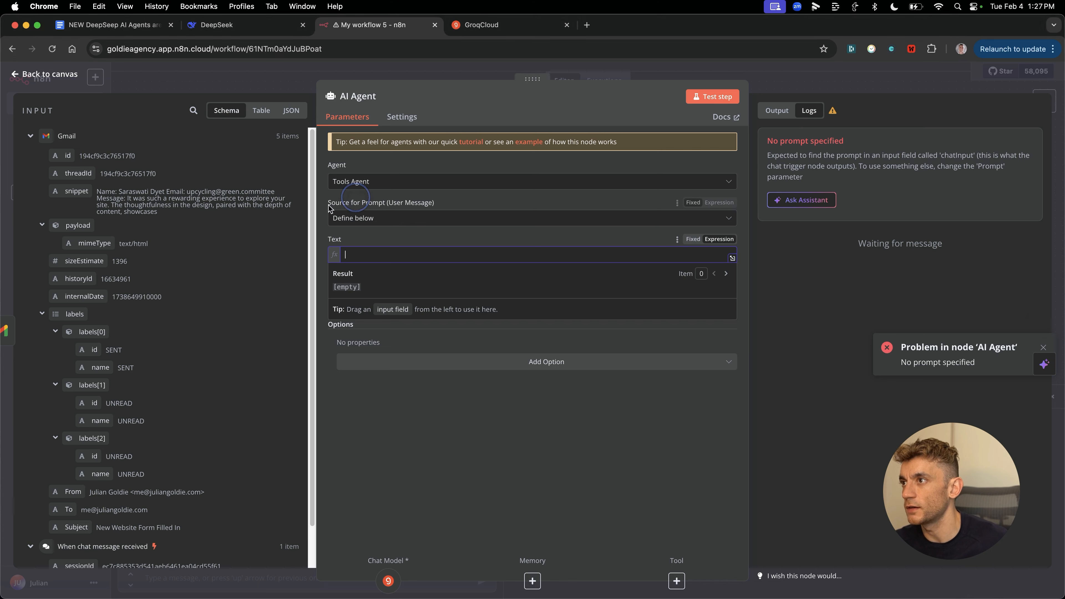
drag(336, 207, 502, 206)
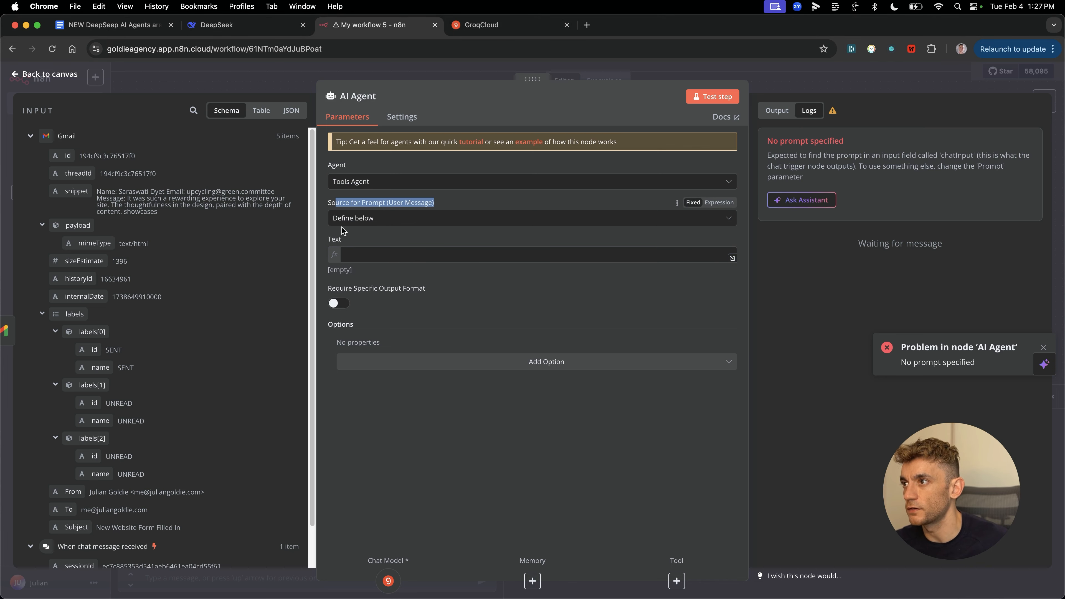
click(419, 254)
text(You're an agent, answering my emails. Here's the details:)
Step: Add the email snippet and Subject fields to the prompt and review the drafted reply
drag(79, 188, 382, 278)
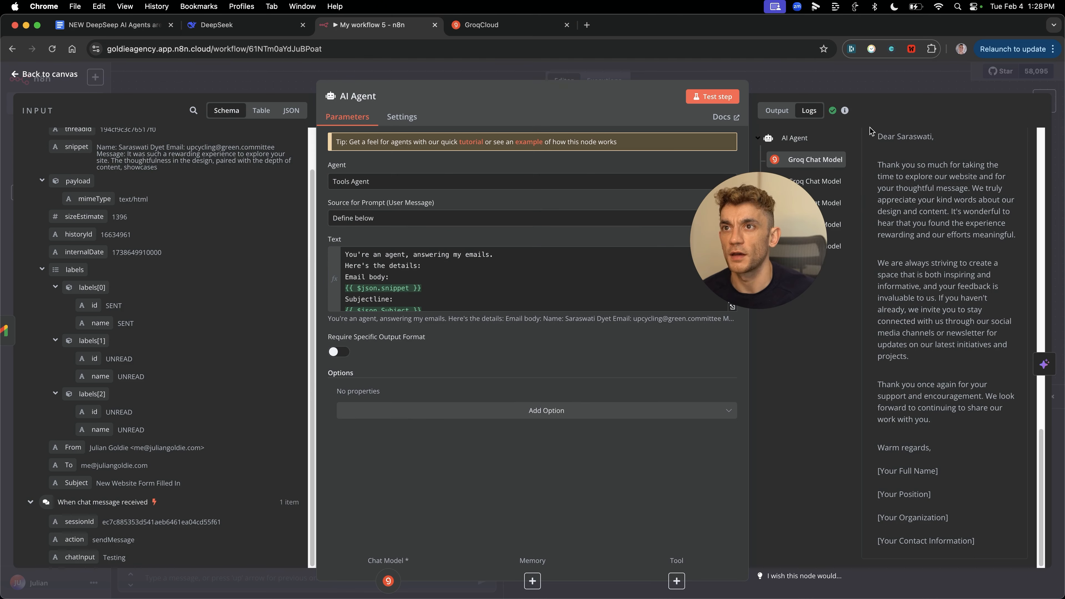
drag(878, 135, 923, 422)
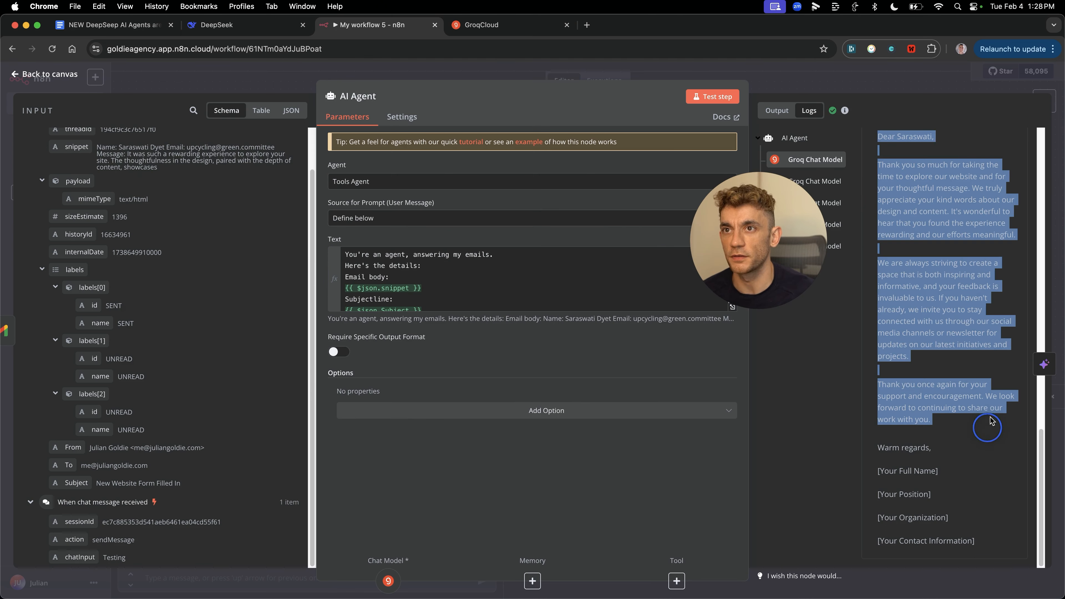
click(881, 283)
key(Escape)
click(573, 273)
drag(783, 245, 972, 216)
click(742, 332)
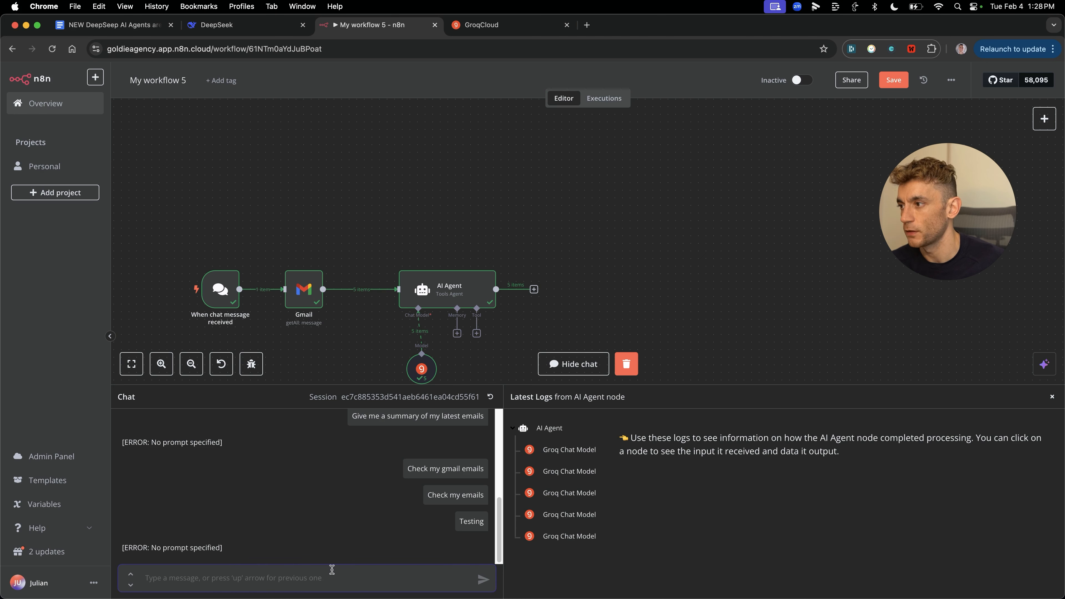
Step: Send 'Check my latest emails' in chat and read the agent's drafted thank-you reply
text(Check my latest emails)
key(Return)
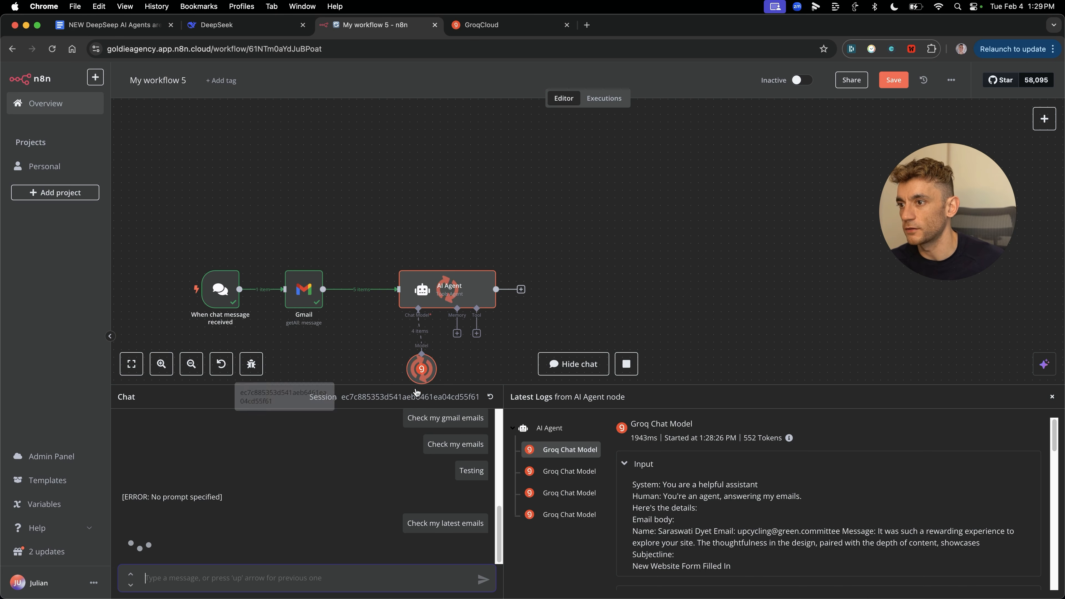
drag(122, 415, 363, 520)
click(323, 497)
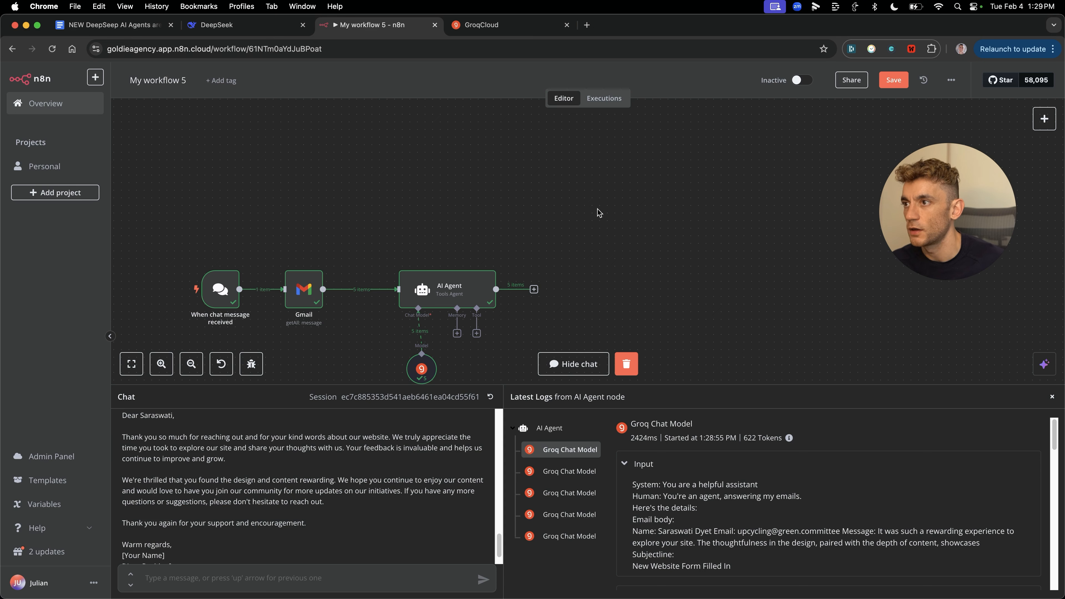
scroll(593, 259, down, 3)
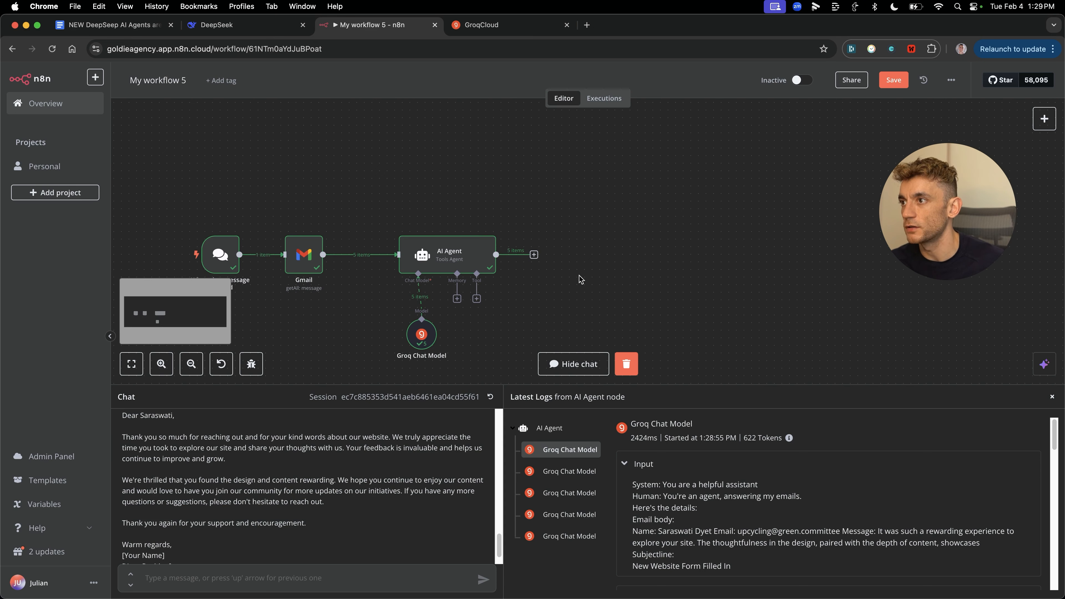
click(533, 255)
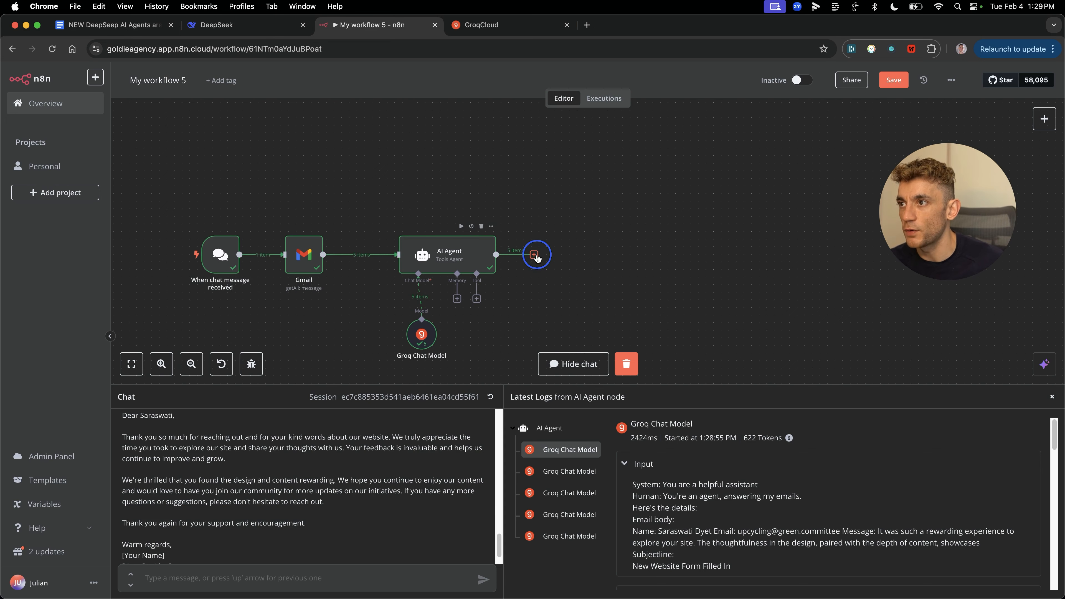
Step: Add a Gmail reply-to-message step that uses the AI Agent's output as the reply
click(914, 186)
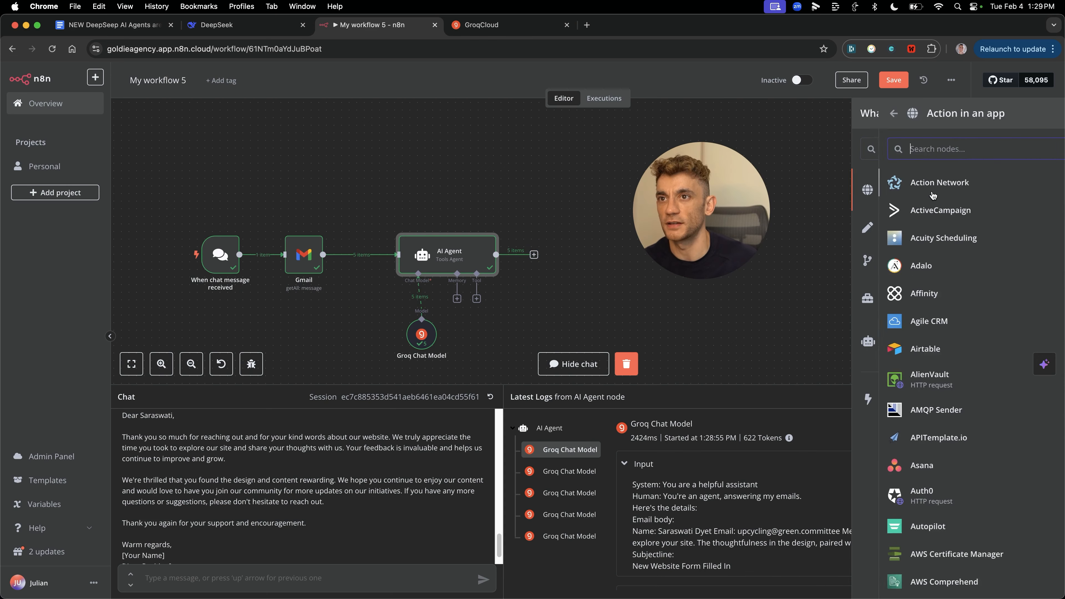
text(gmail)
key(Return)
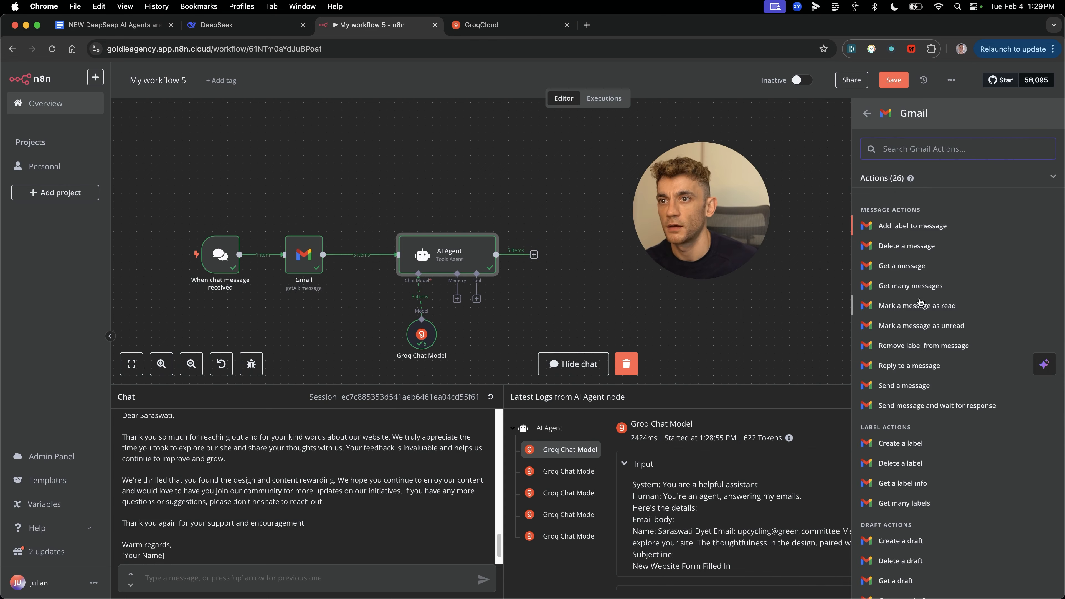
click(909, 365)
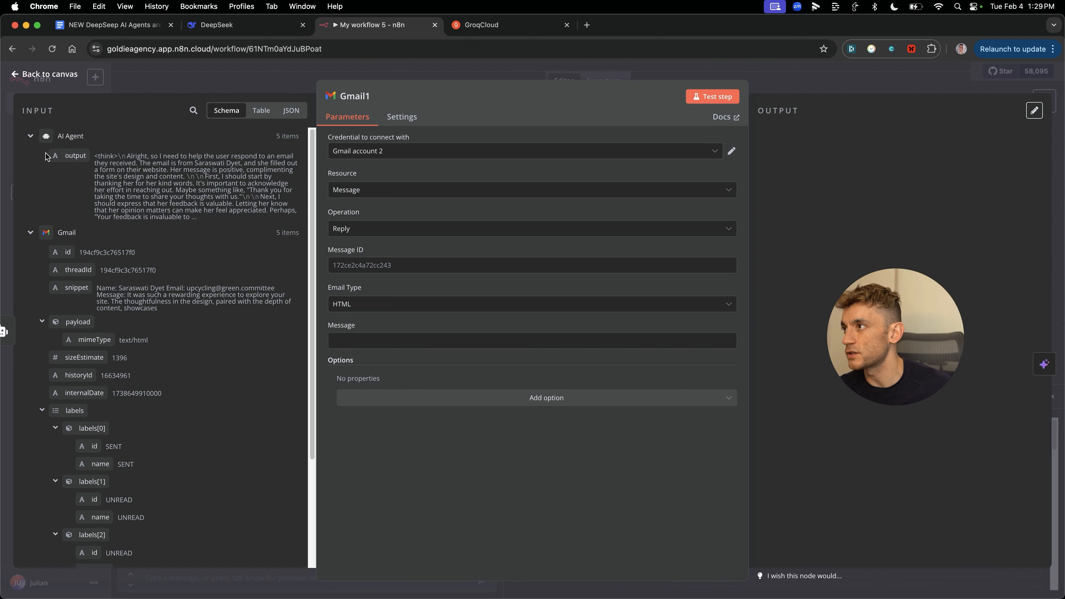
drag(64, 153, 457, 341)
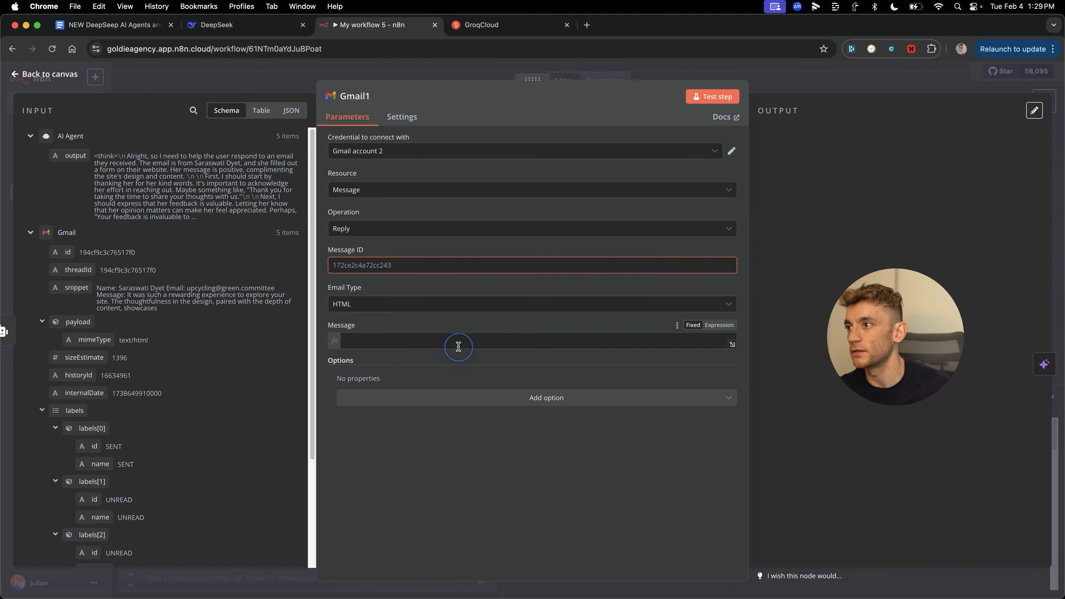
click(416, 503)
key(Escape)
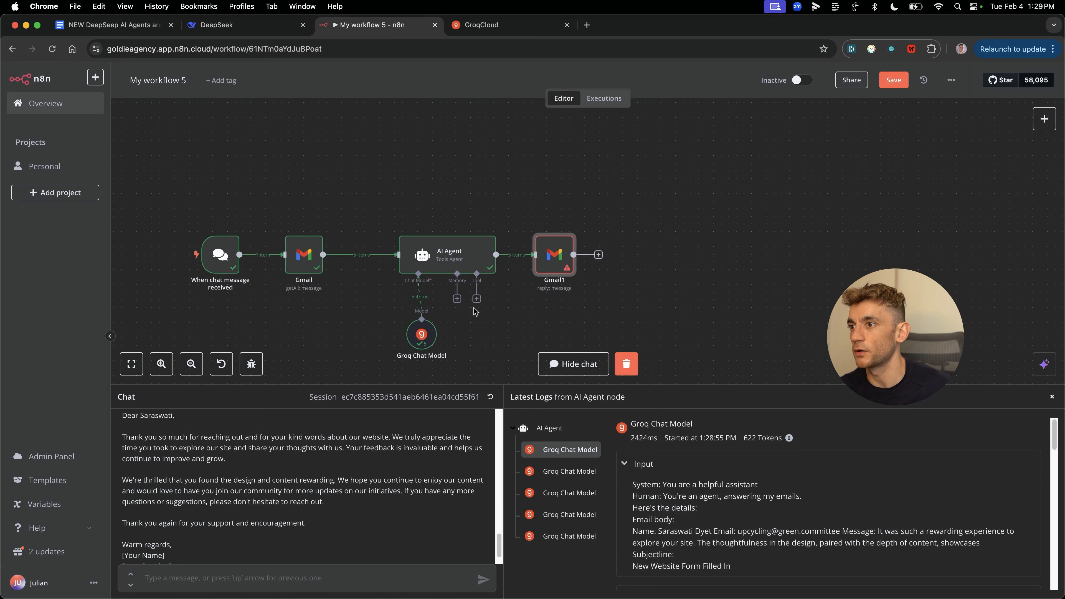
Step: Delete the Gmail1 reply node from the workflow
right_click(550, 228)
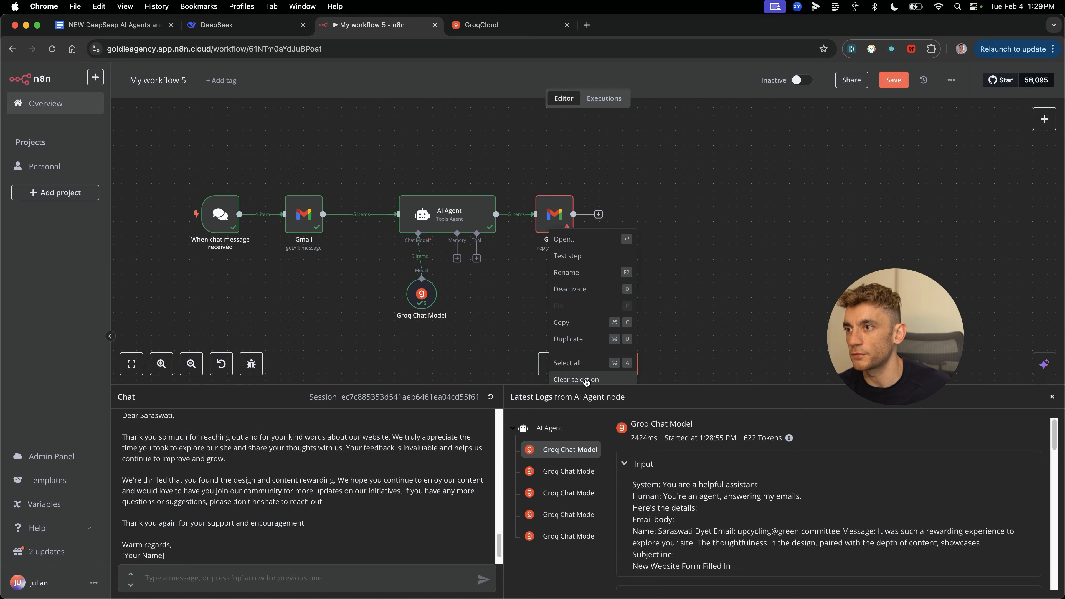
click(559, 189)
click(560, 188)
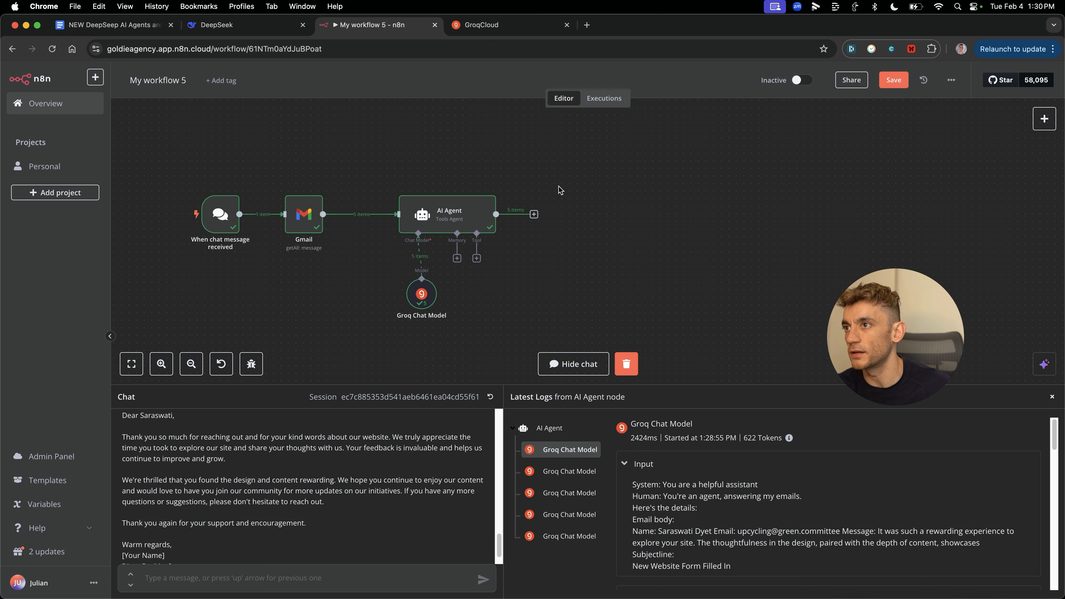
Step: Browse the tools available to attach to the AI Agent
click(477, 258)
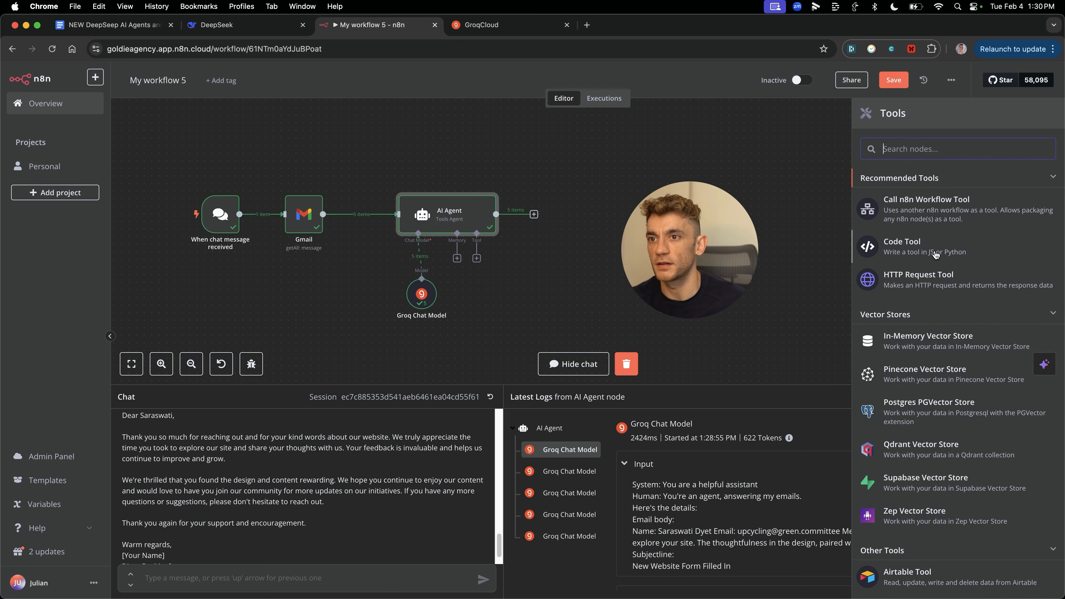
scroll(950, 379, down, 5)
scroll(950, 379, down, 5)
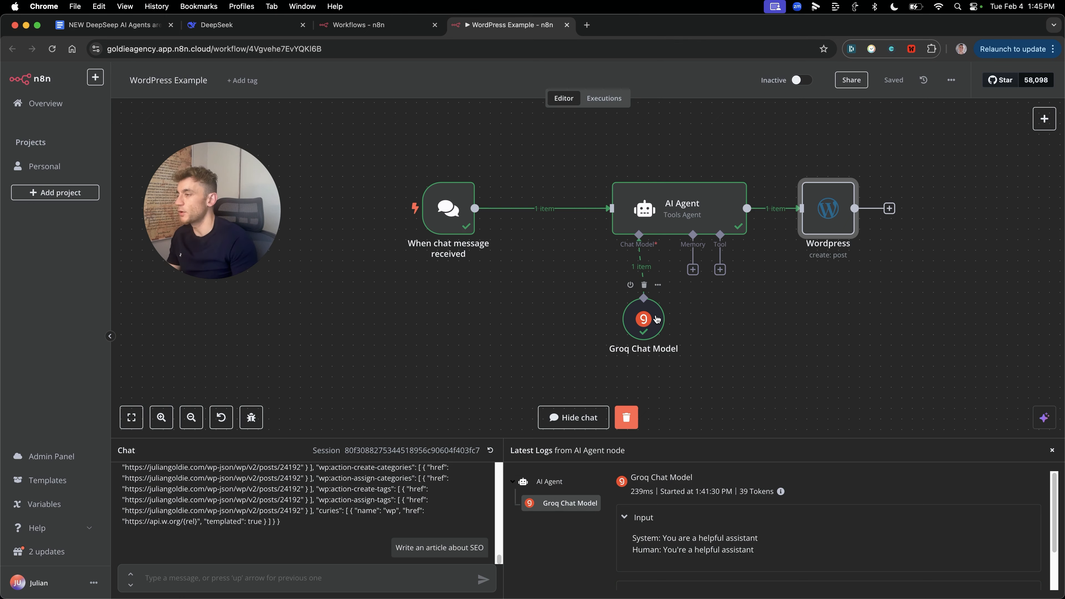
Step: Clear the previous execution results and review the AI Agent's system message
click(762, 321)
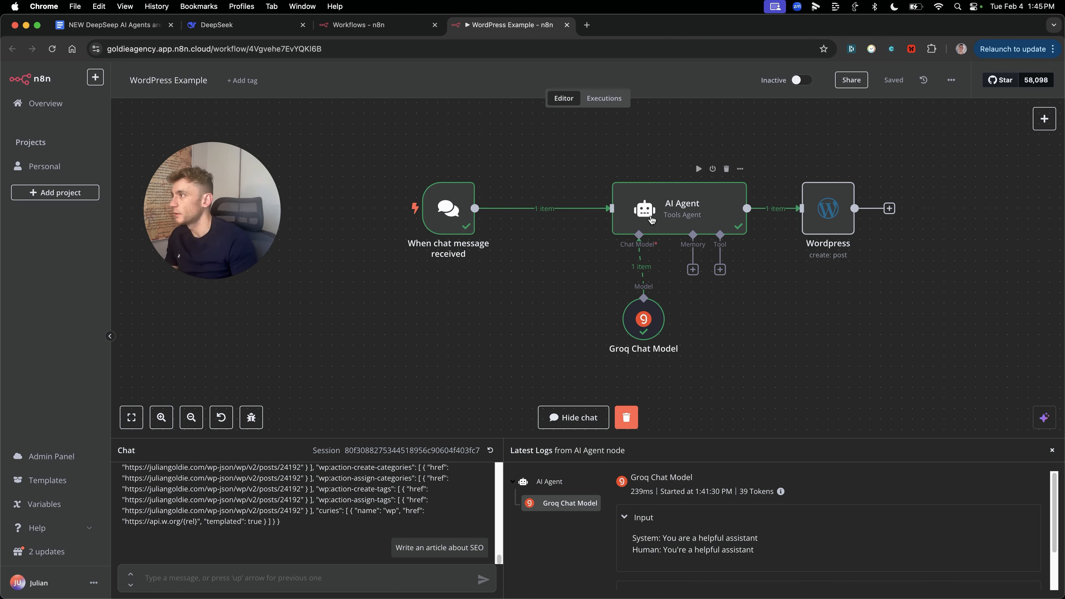
click(626, 417)
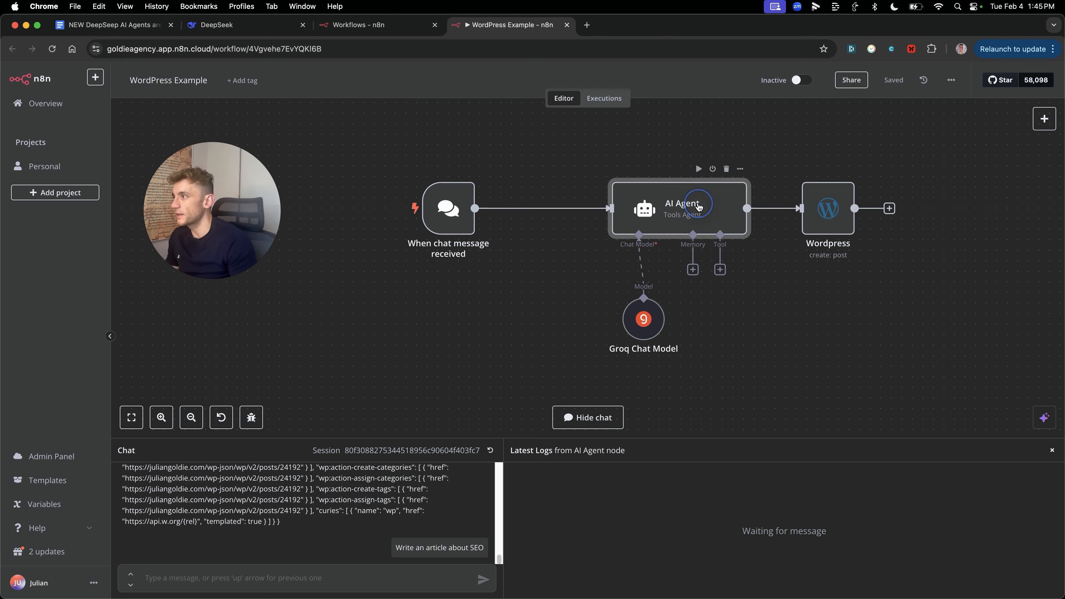
double_click(667, 203)
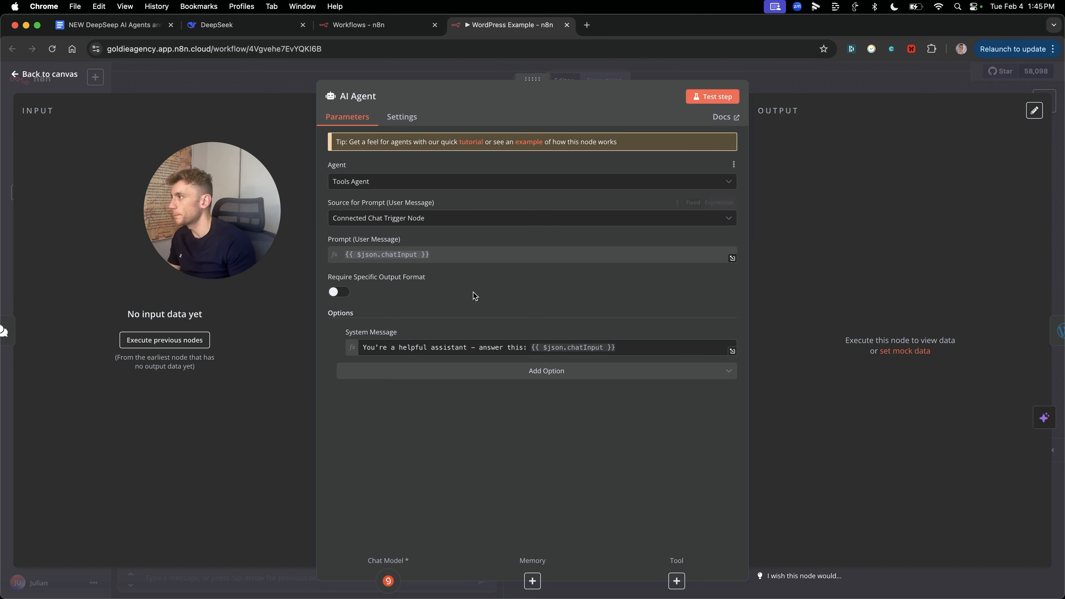
triple_click(398, 346)
key(Escape)
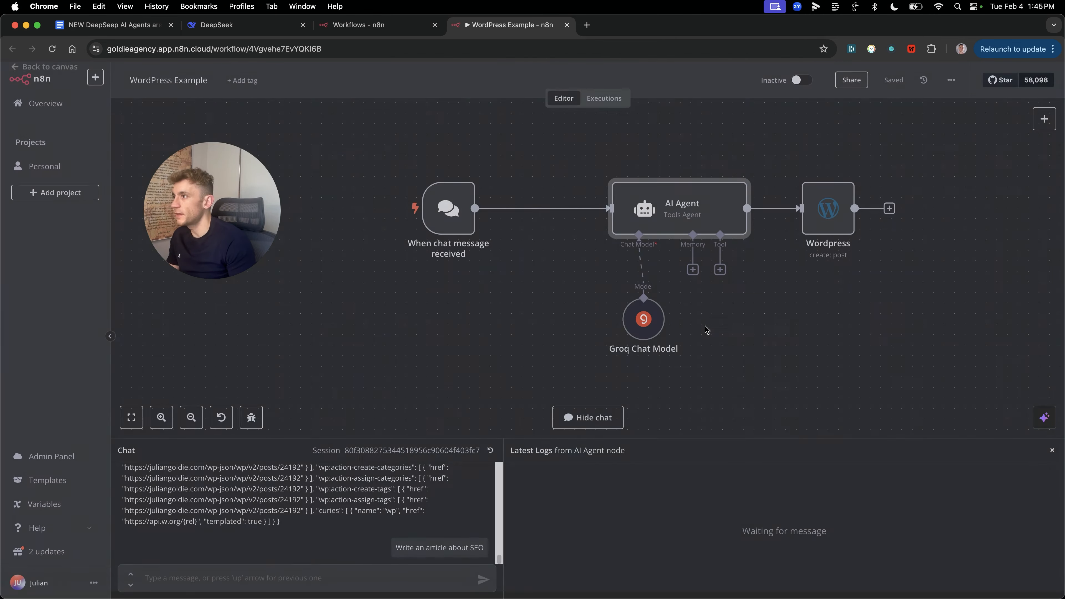
Step: Review the Wordpress node: create a Post titled 'SEO' with the agent's output as content
double_click(817, 225)
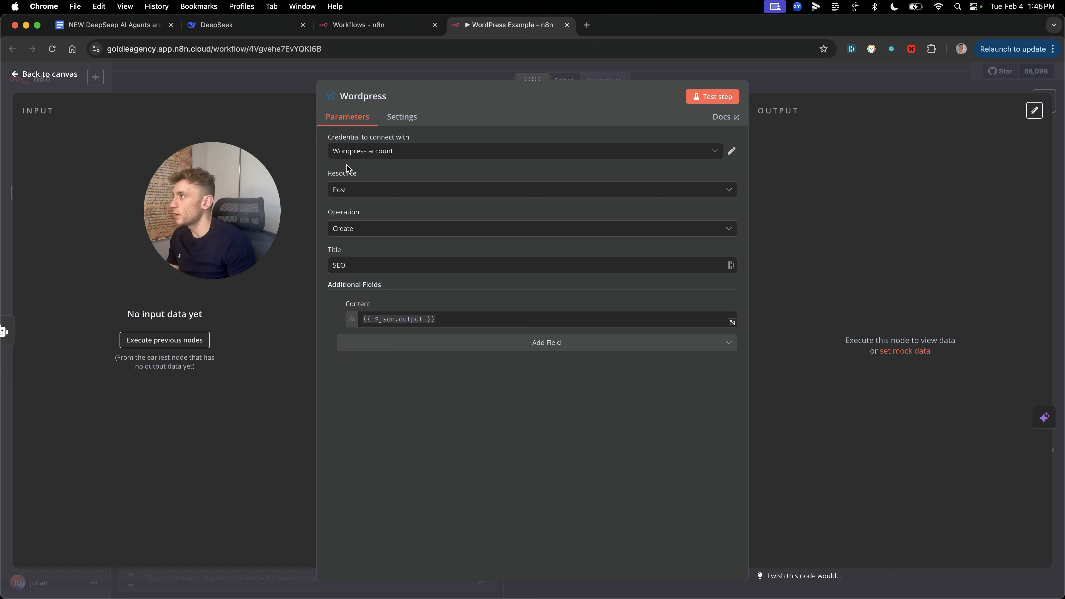
click(346, 197)
click(346, 195)
click(356, 230)
click(421, 418)
click(464, 406)
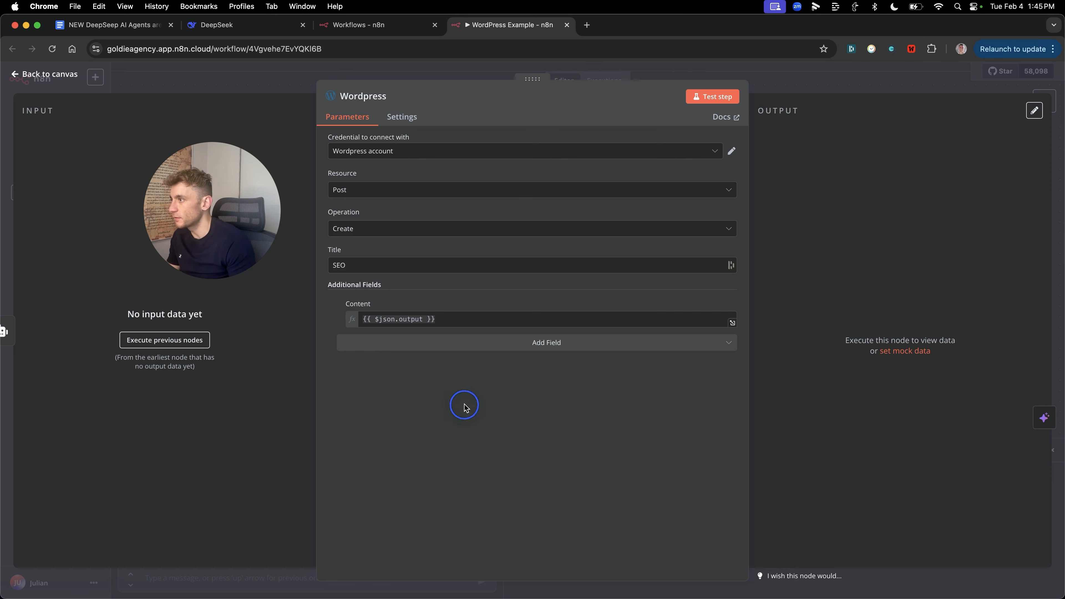
key(Escape)
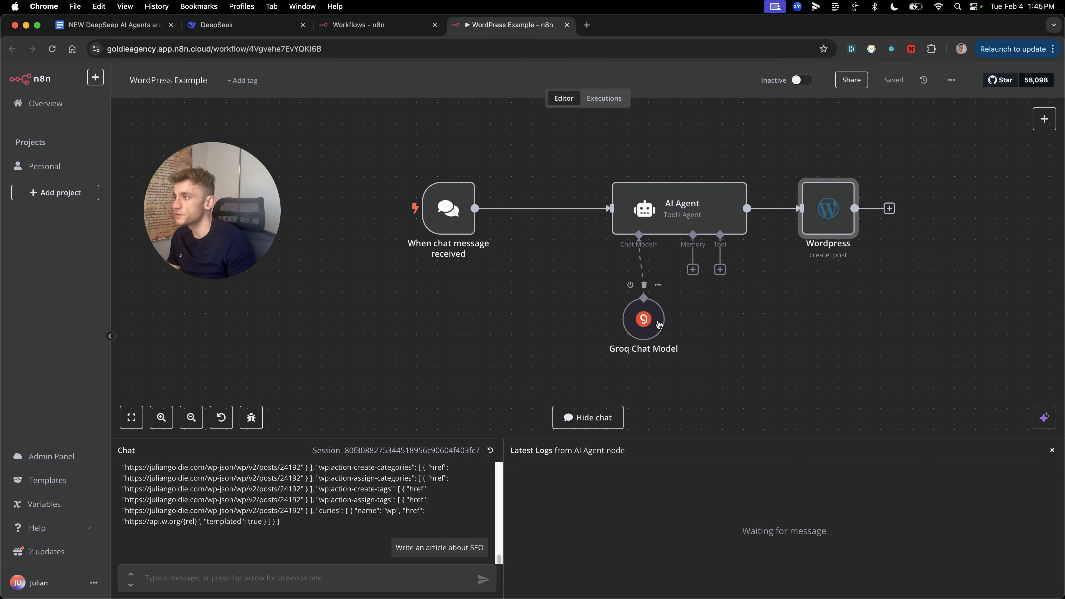
Step: Resend 'Write an article about SEO' in the chat to rerun the workflow
click(316, 578)
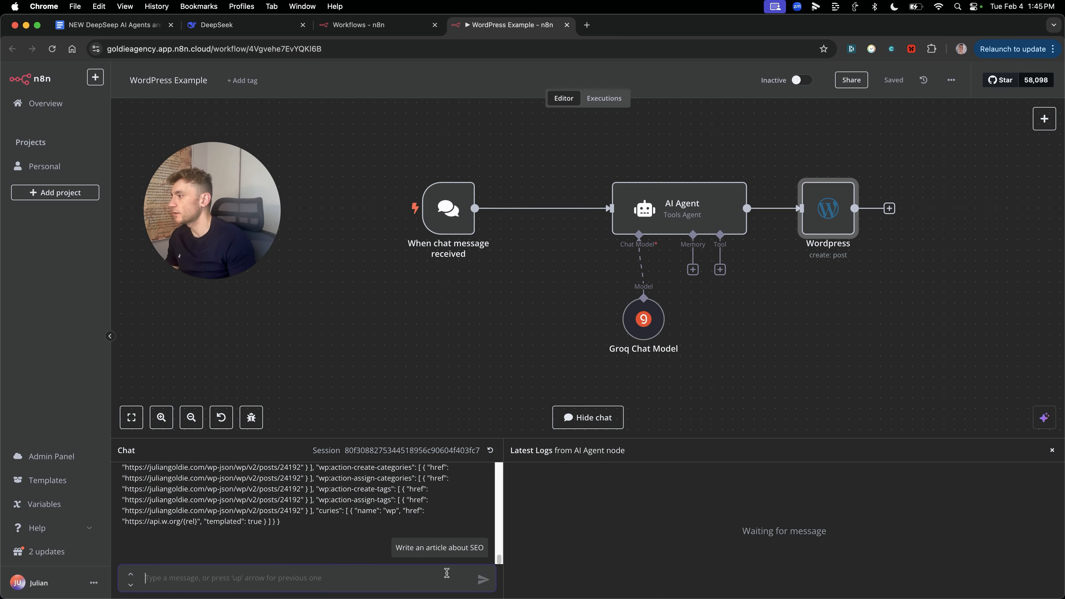
key(Up)
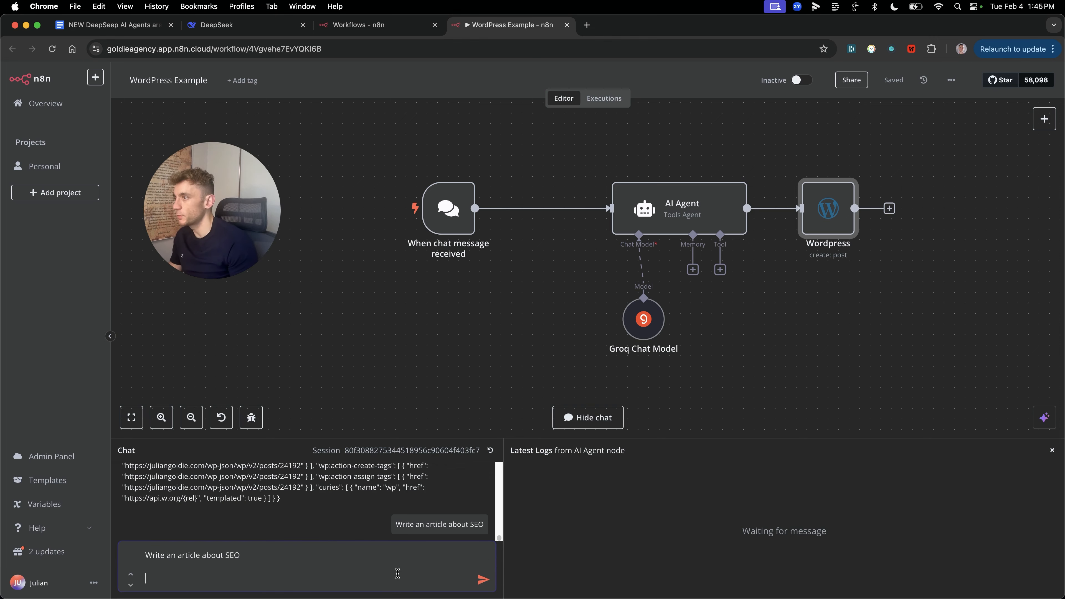
key(Return)
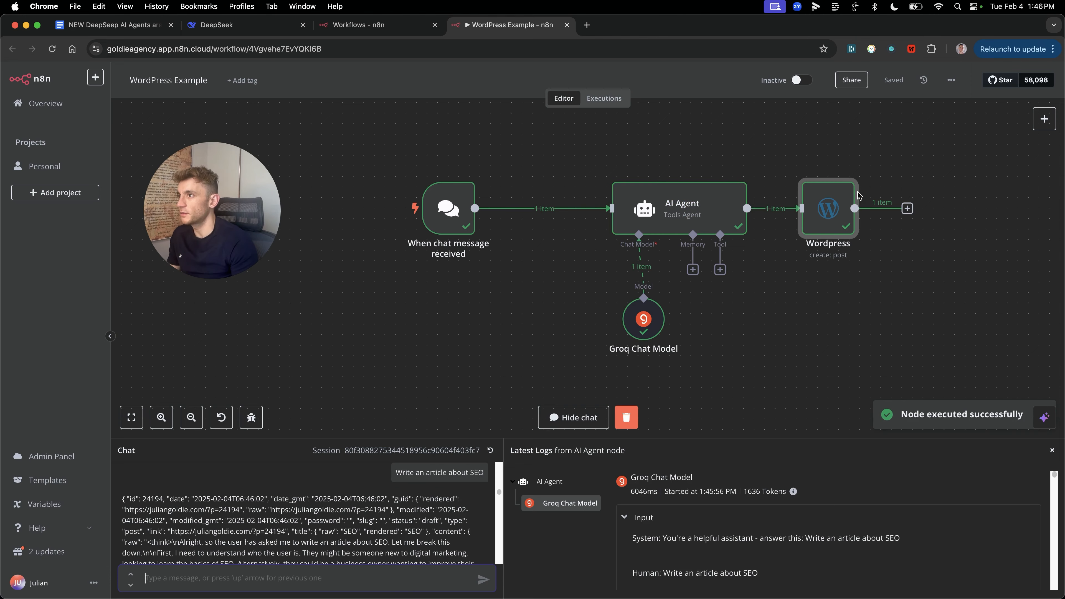
scroll(753, 556, down, 10)
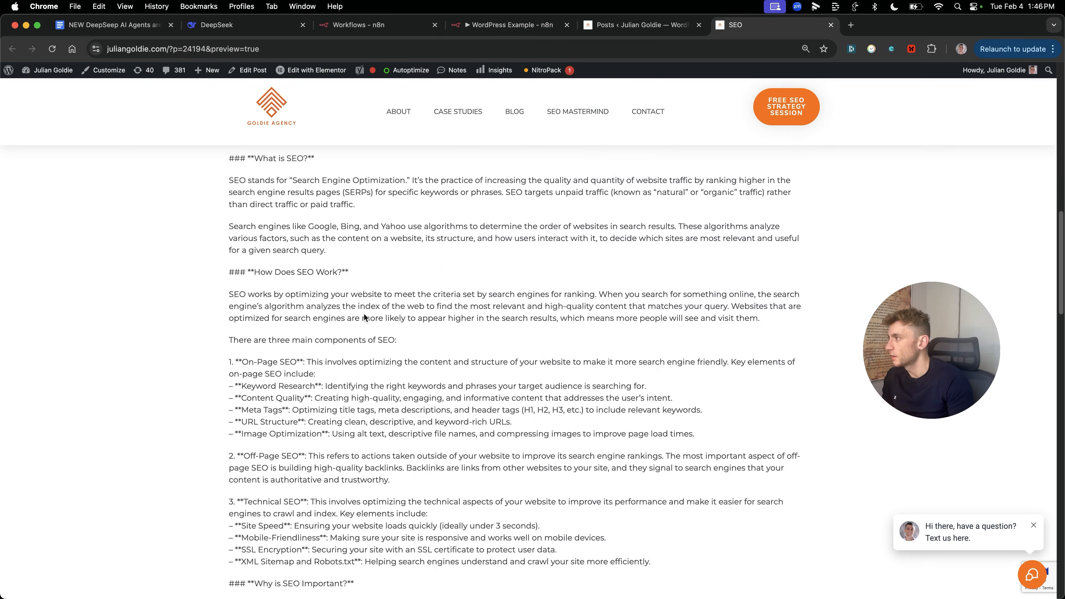
scroll(533, 336, down, 5)
drag(229, 232, 445, 424)
Step: Review the SEO draft preview, from 'Why is SEO Important?' through the Technical SEO sections
click(638, 25)
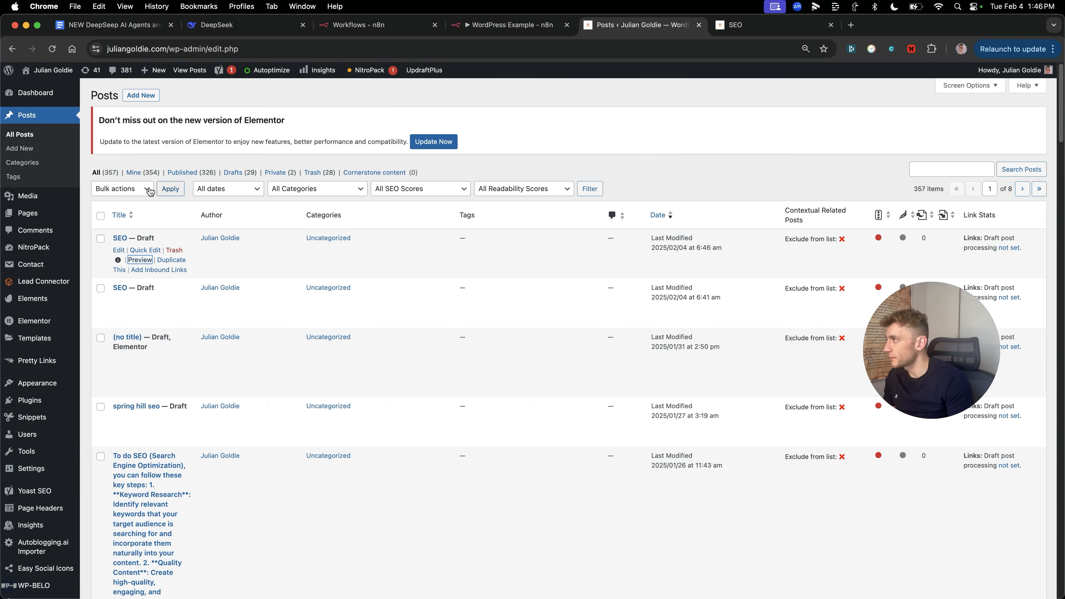
click(771, 25)
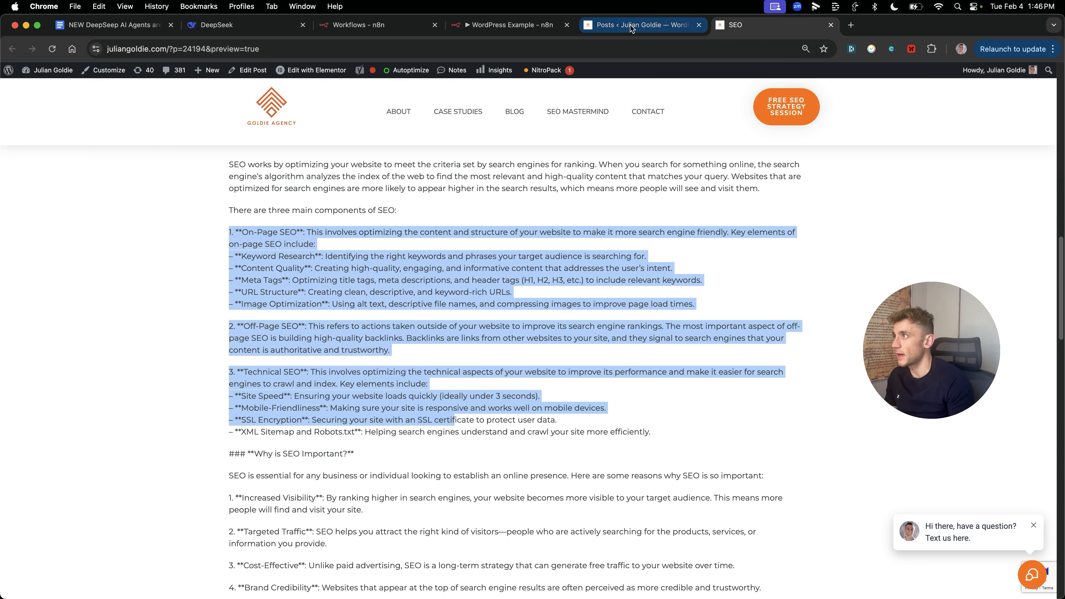
click(507, 316)
drag(227, 228, 620, 423)
scroll(462, 432, down, 5)
drag(308, 445, 313, 446)
key(super+equal)
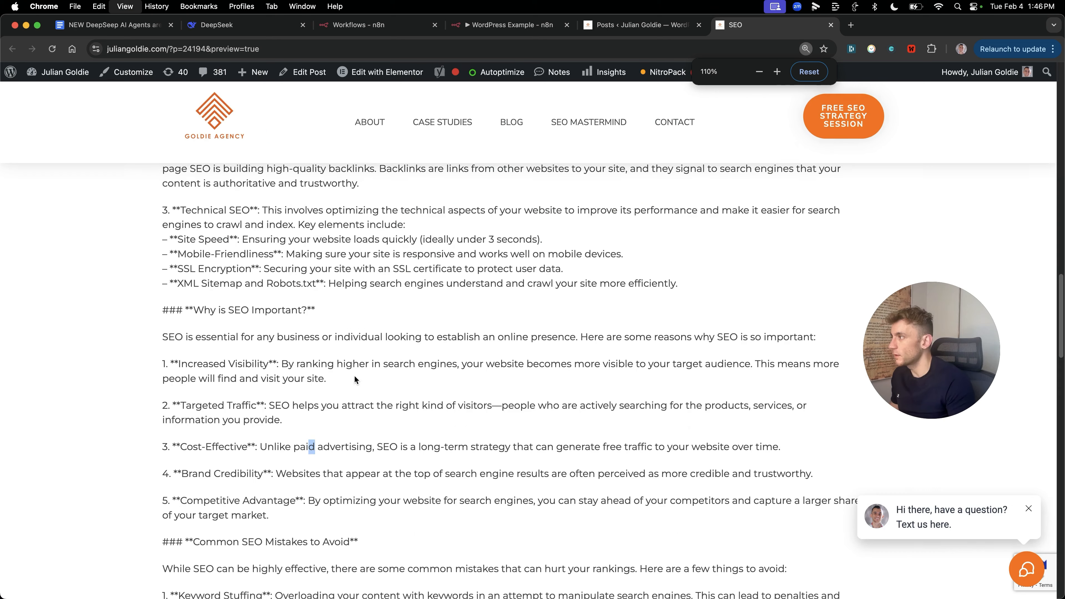
drag(126, 311, 403, 307)
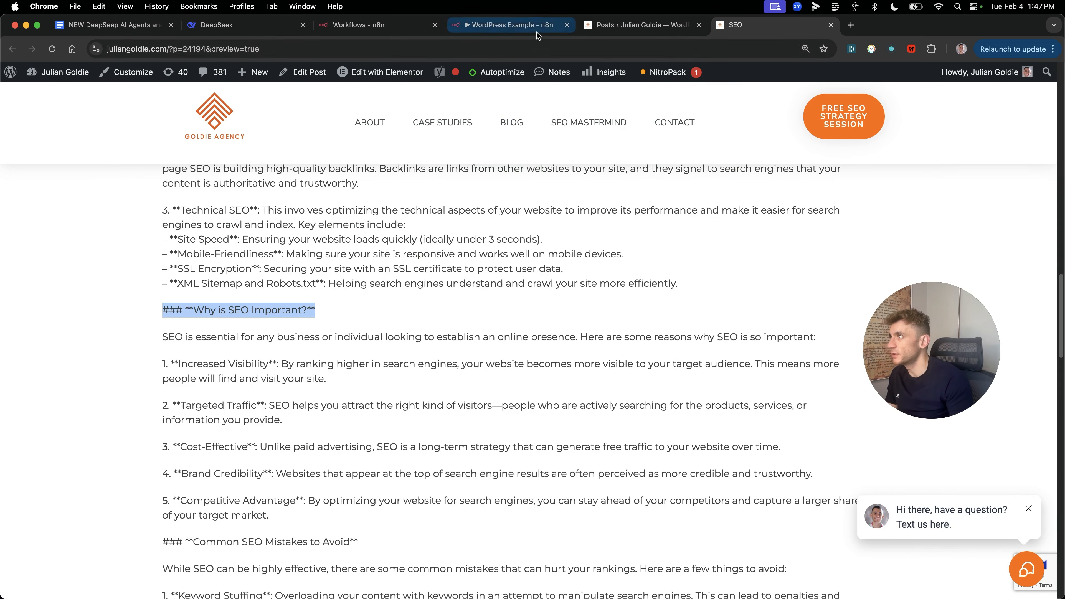
Step: Check that the AI Agent's system message now says 'write in html'
click(528, 25)
double_click(682, 201)
drag(628, 359, 681, 360)
click(686, 360)
click(587, 309)
key(Escape)
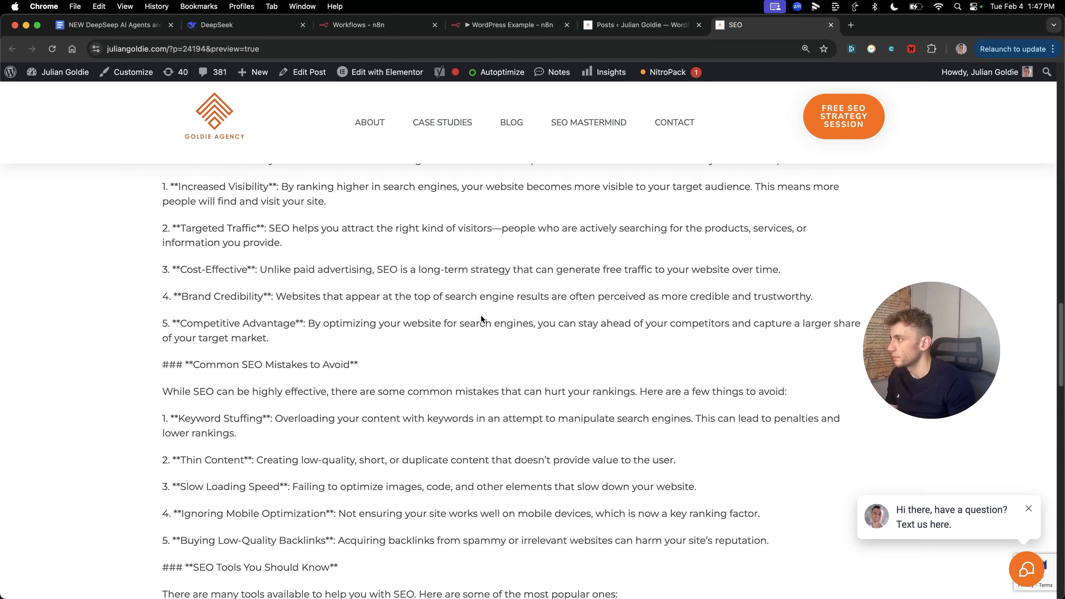
scroll(480, 319, down, 6)
click(510, 32)
Step: Close the SEO preview tab and save the workflow
middle_click(752, 28)
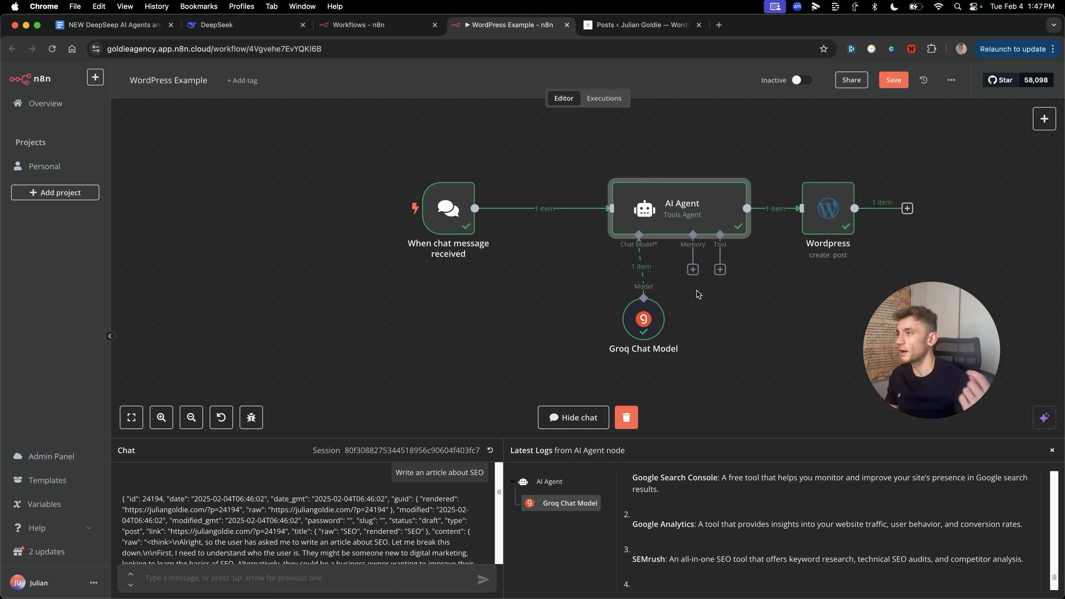
click(776, 368)
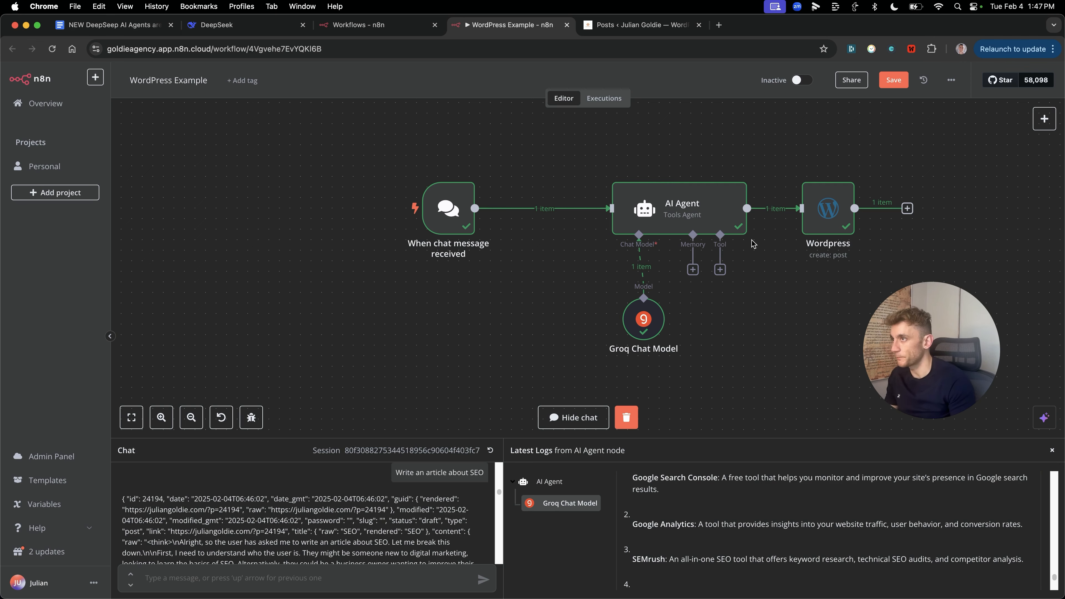
click(900, 80)
Step: Send 'Keyword=SEO Training Japan, create an article on it' to the agent in chat
key(super+equal)
key(super+equal)
text(Keyword )
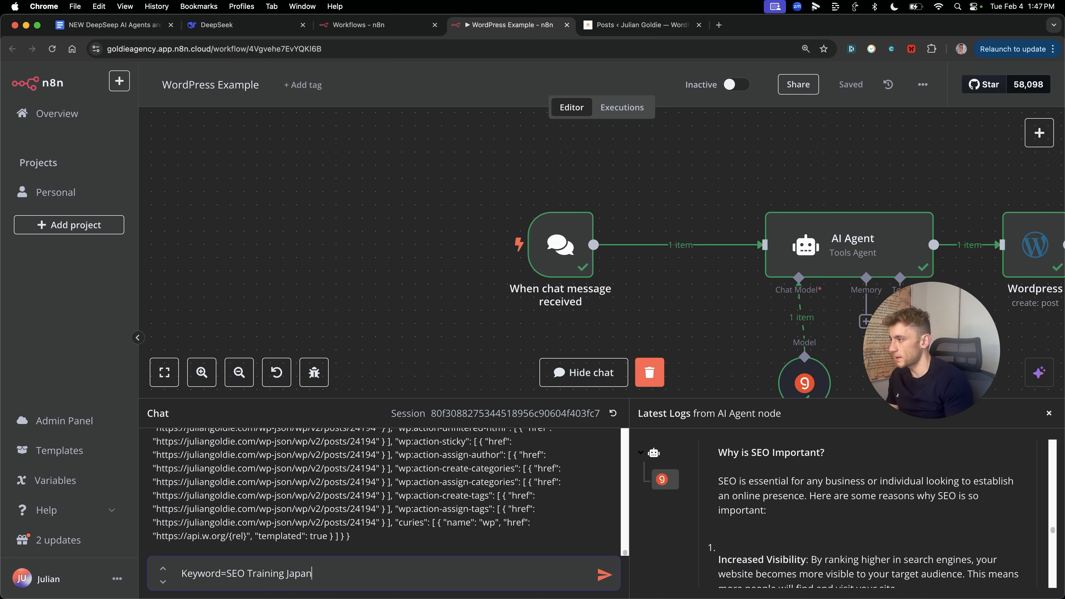
text(it)
key(Return)
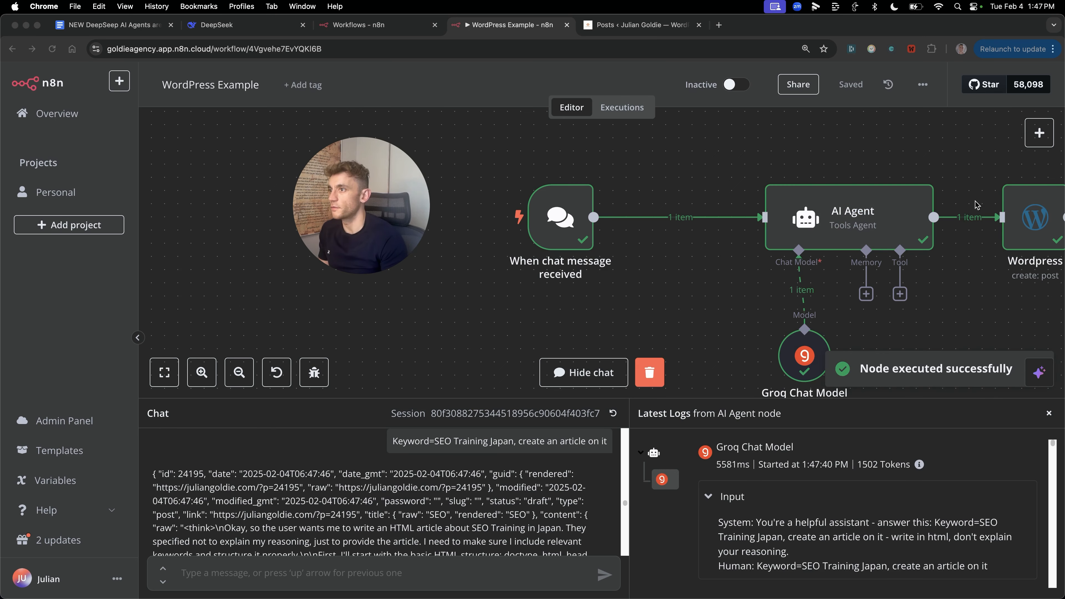
click(630, 26)
Step: Reload Posts, preview the newest draft and read the SEO Training In Japan article
click(51, 48)
drag(339, 209, 909, 156)
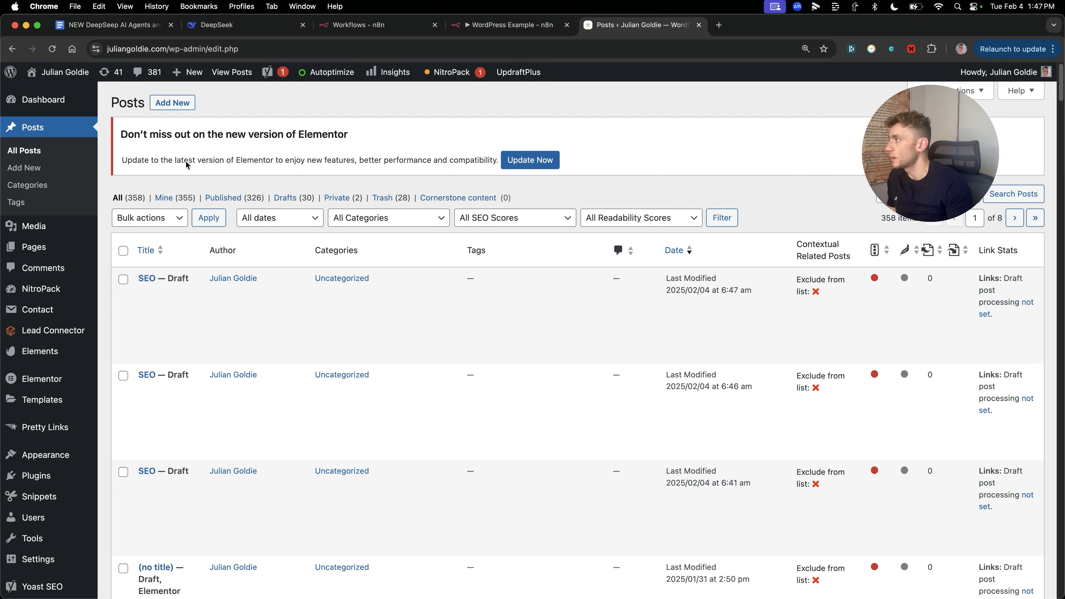
click(152, 317)
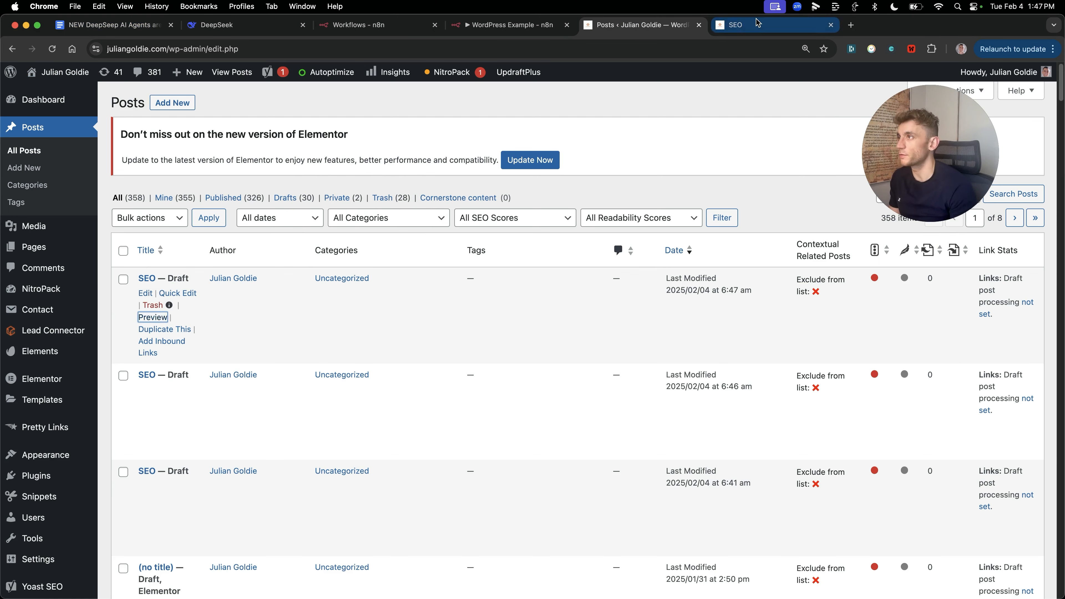
click(758, 24)
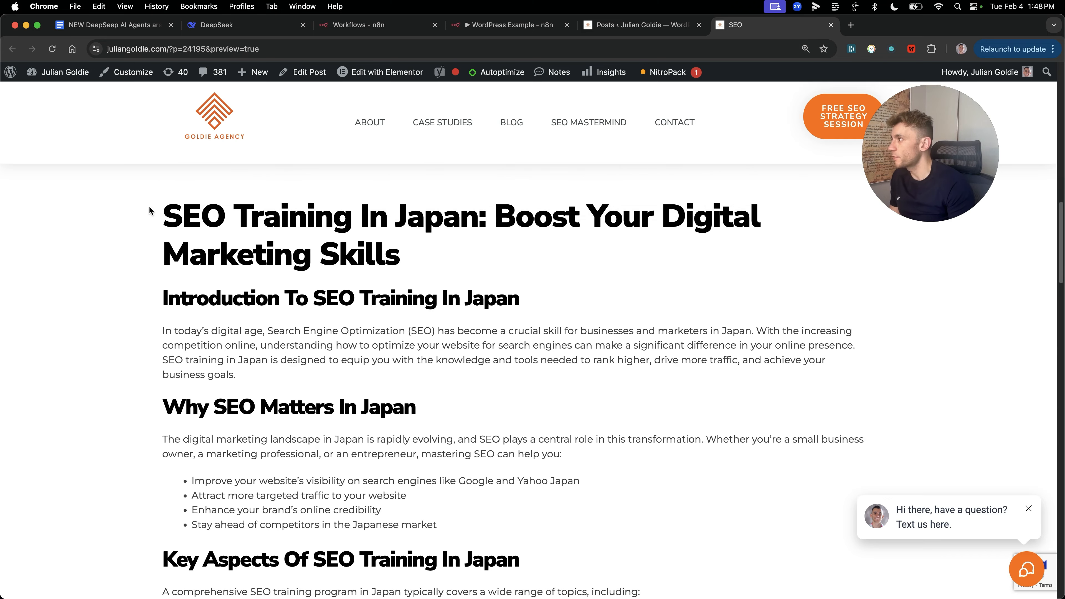
drag(150, 213, 571, 464)
click(189, 324)
scroll(274, 391, down, 20)
scroll(269, 436, up, 8)
scroll(280, 415, up, 10)
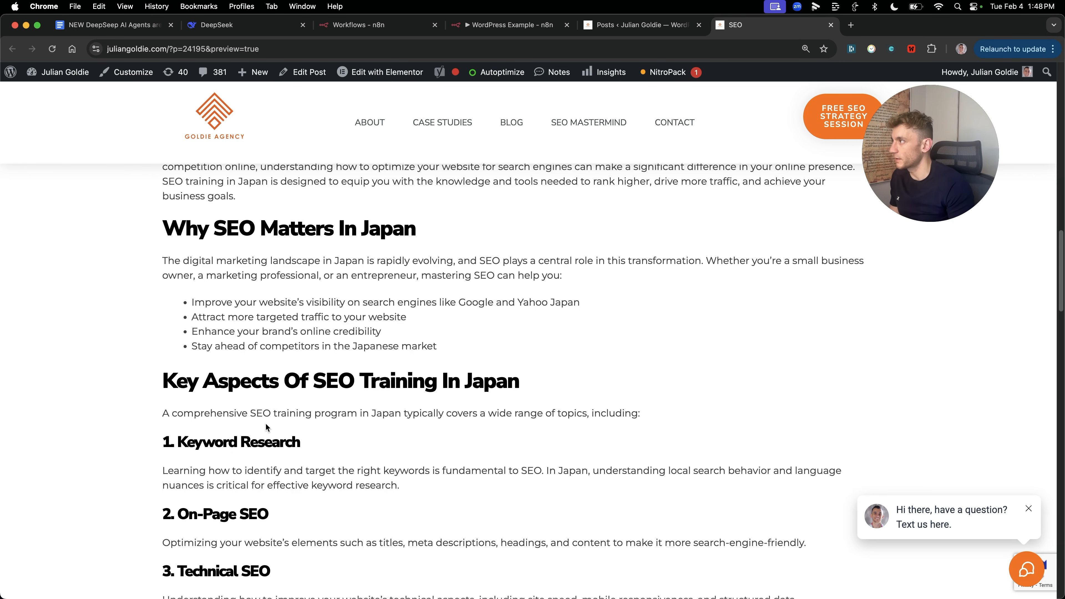
scroll(264, 428, up, 2)
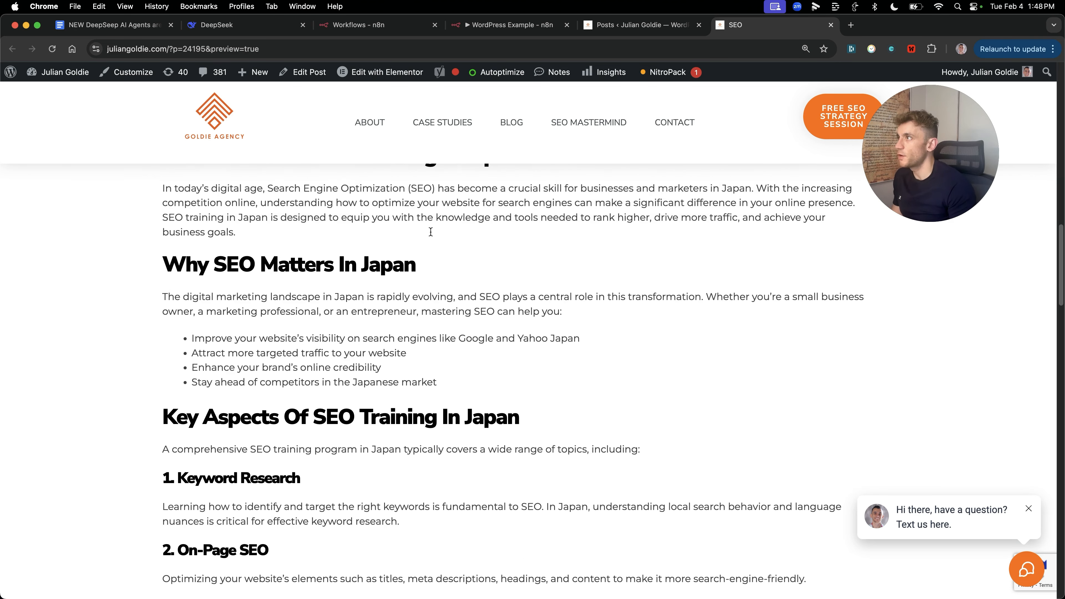
click(505, 28)
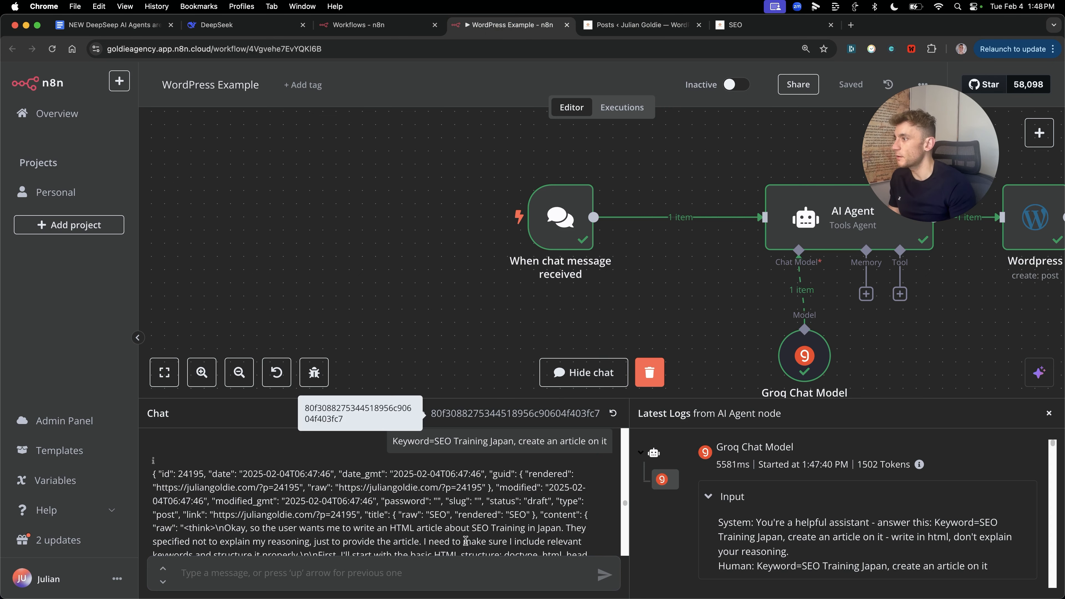
Step: Clear the last execution and add blank lines after the AI Agent's existing system message
click(650, 372)
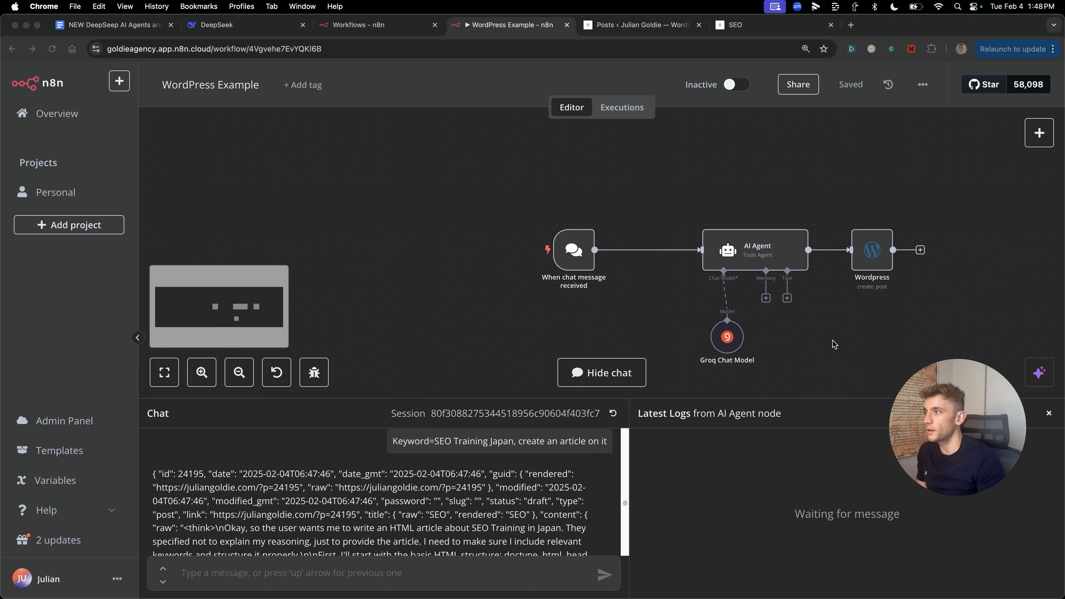
scroll(791, 301, up, 2)
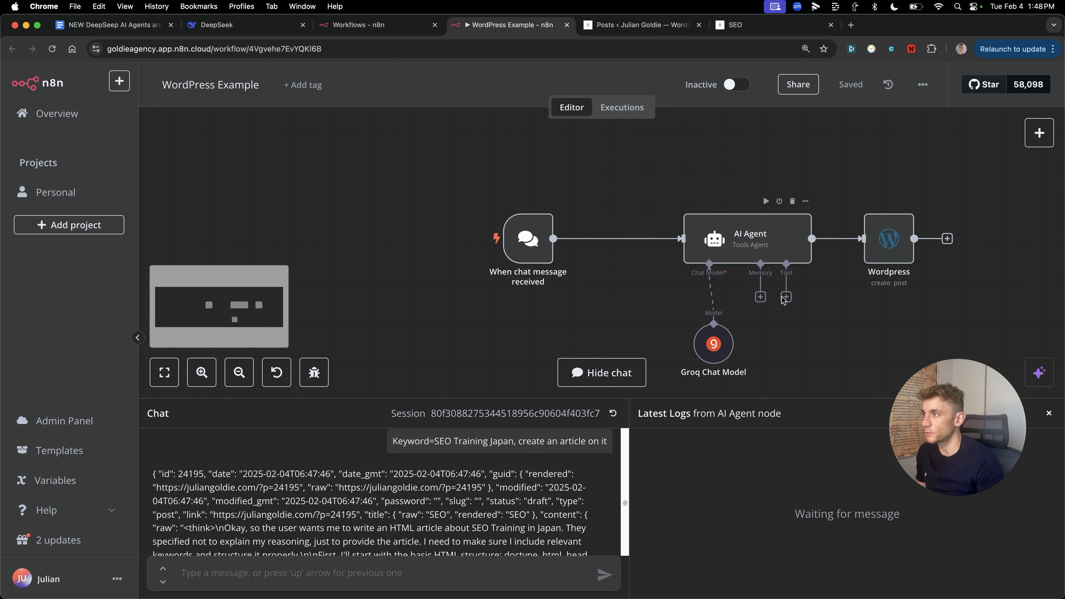
scroll(796, 273, down, 2)
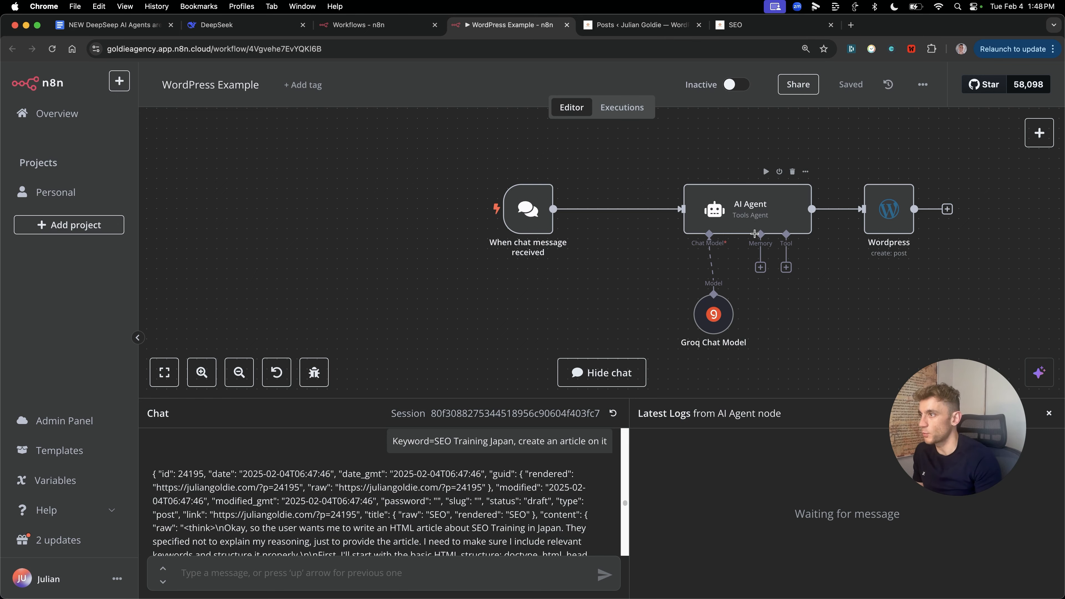
double_click(756, 217)
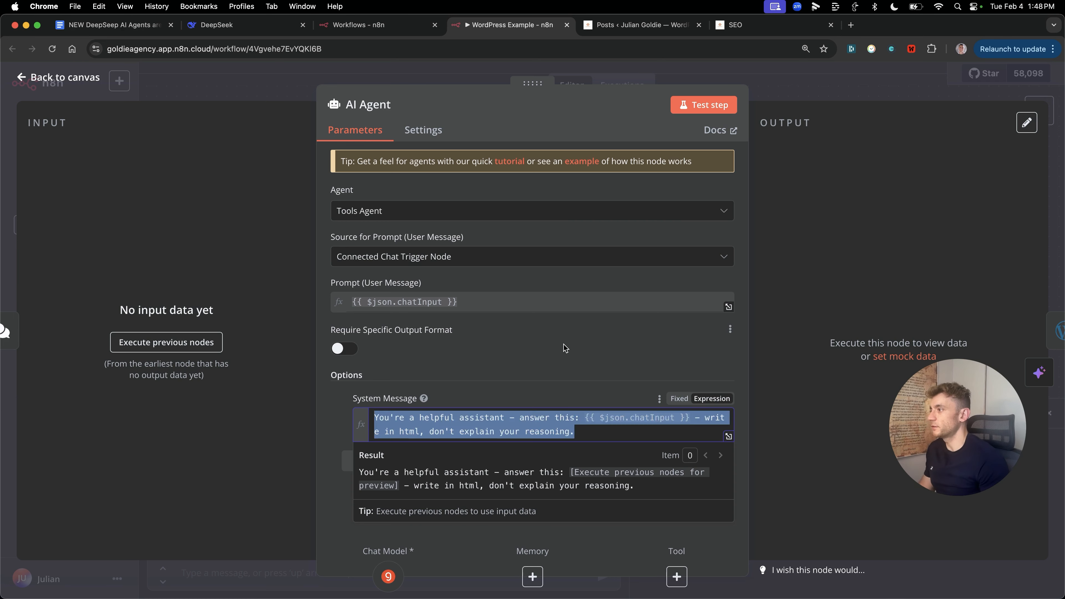
click(561, 374)
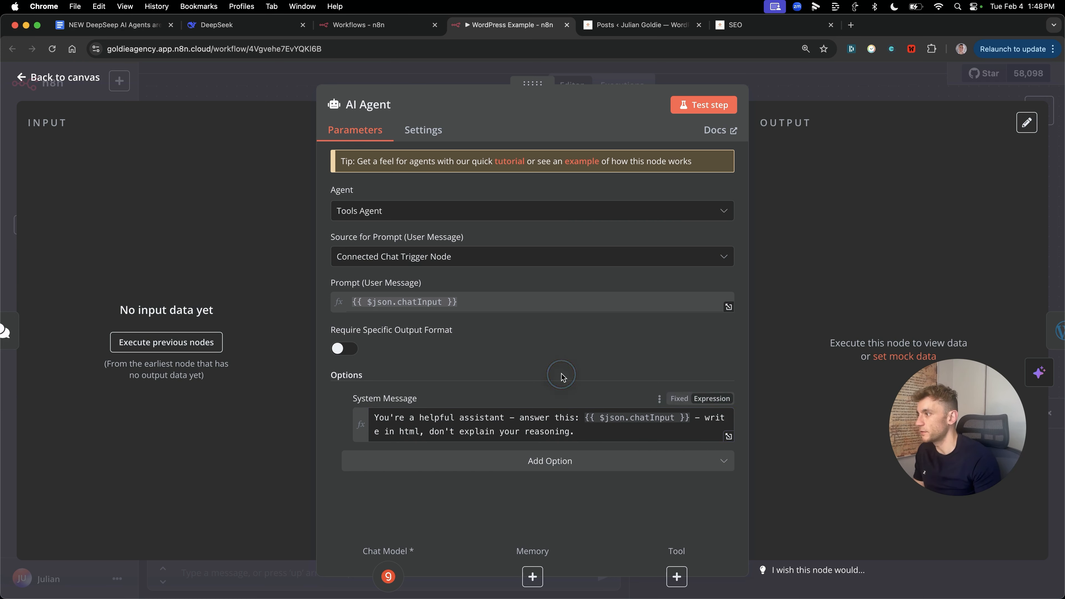
click(583, 431)
key(Return)
key(Return)
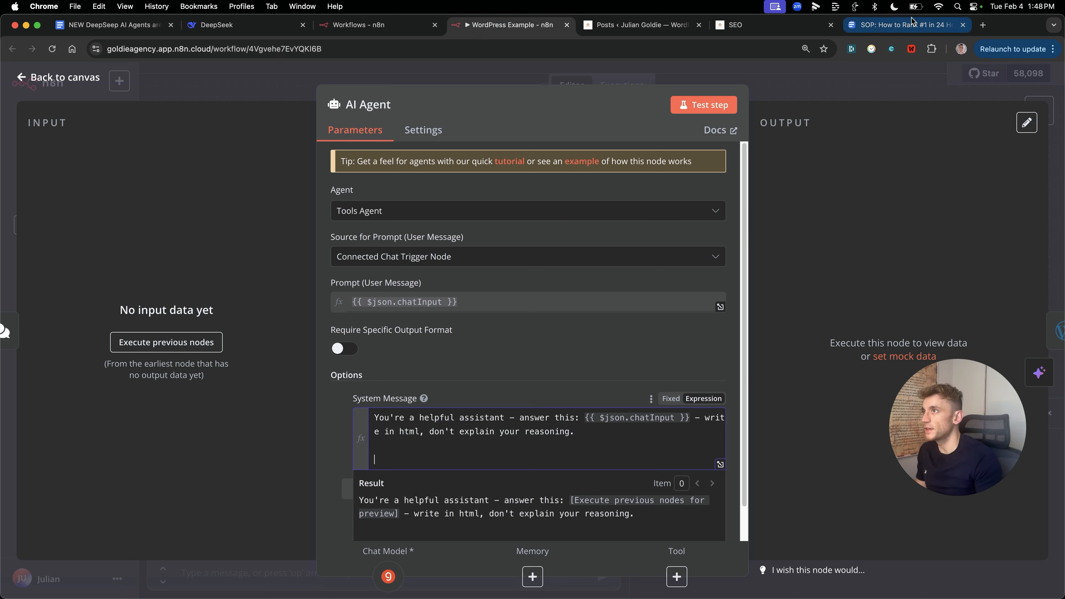
Step: Insert the SOP prompt headed 'For creating content, do this:', replacing INSERTHERE and dropping Content Outline
click(904, 24)
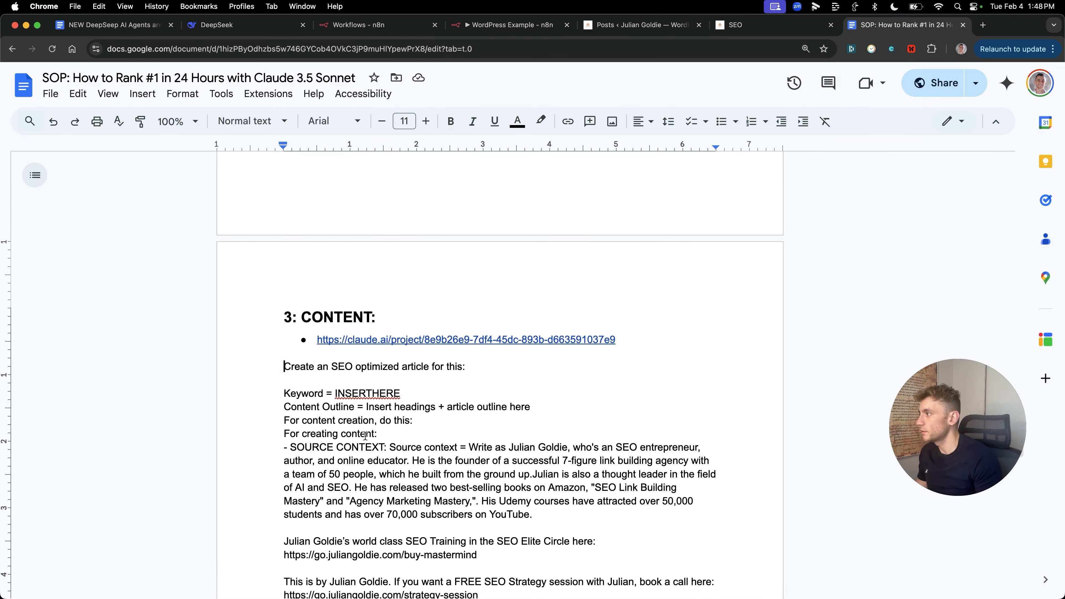
key(super+4)
scroll(494, 414, up, 10)
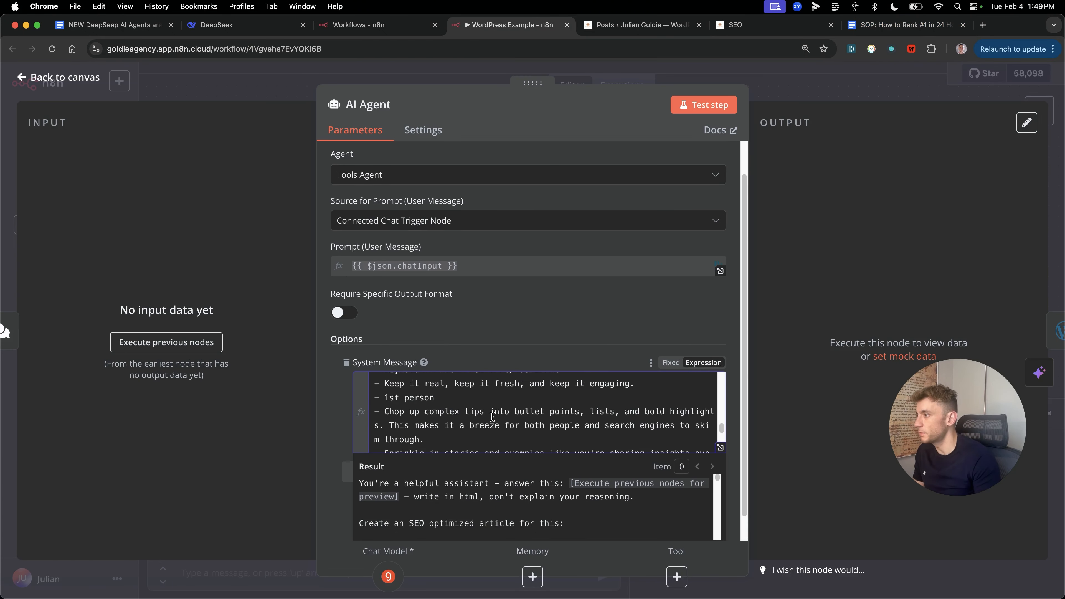
key(shift+End)
text(For creating content, do this:)
double_click(460, 438)
text(I)
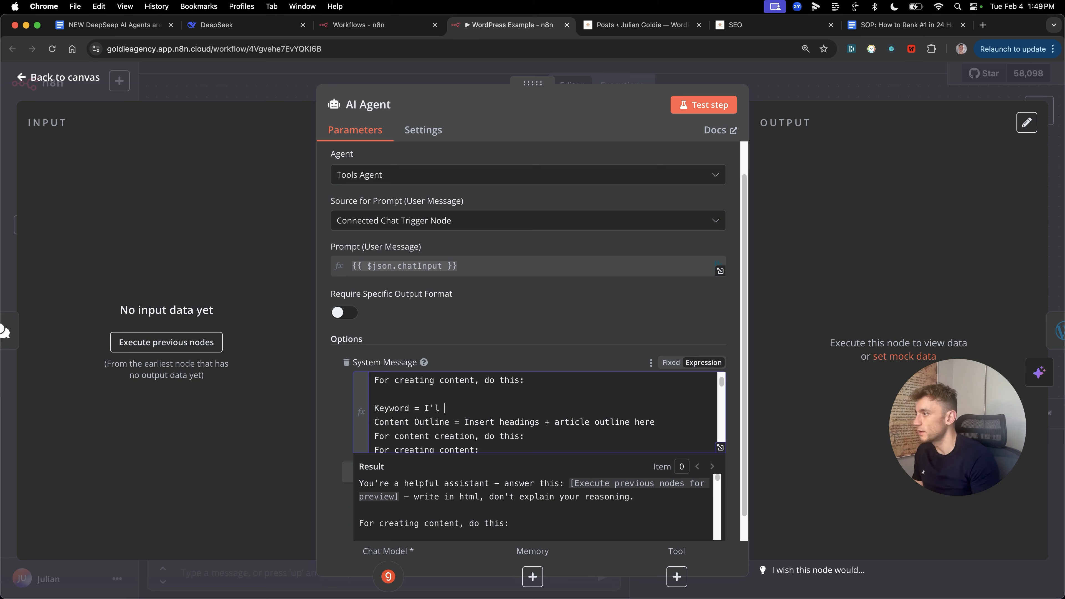
triple_click(508, 422)
key(BackSpace)
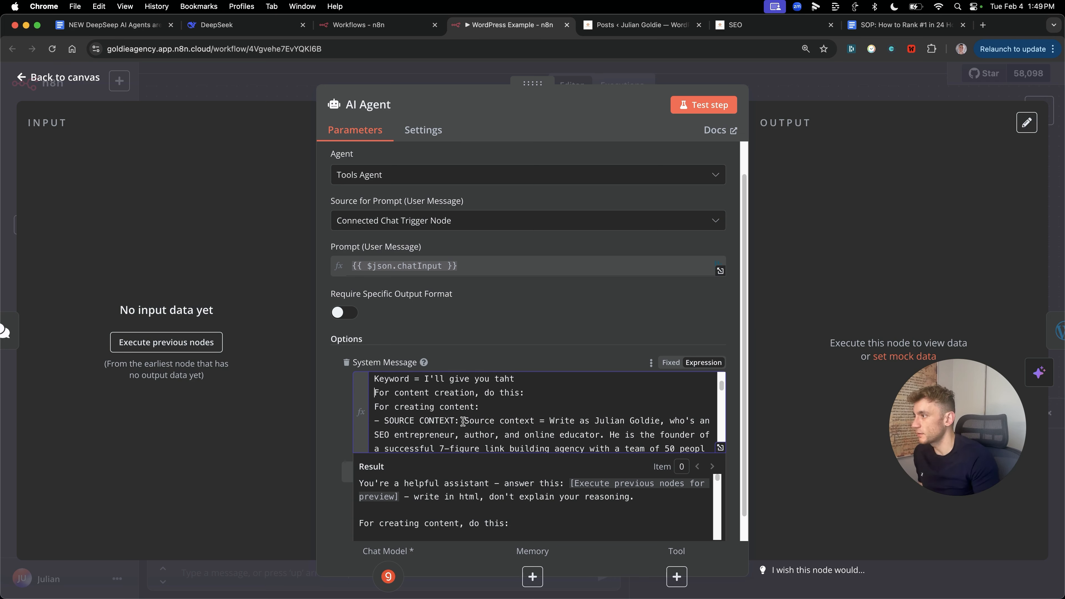
Step: Review the source-context persona and writing-style guidelines, then close the AI Agent settings
key(shift+Down)
key(shift+Down)
key(shift+Down)
key(shift+Down)
key(shift+Up)
key(shift+Down)
key(shift+Down)
key(shift+Down)
key(shift+Up)
key(Down)
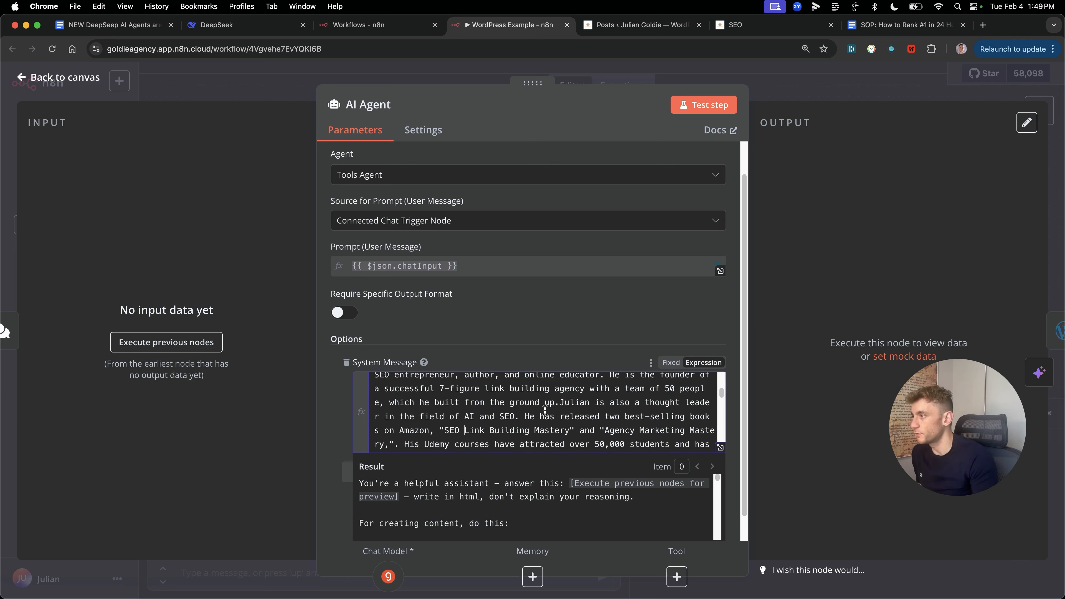
scroll(545, 409, down, 15)
scroll(541, 421, up, 2)
click(448, 404)
drag(376, 402, 564, 402)
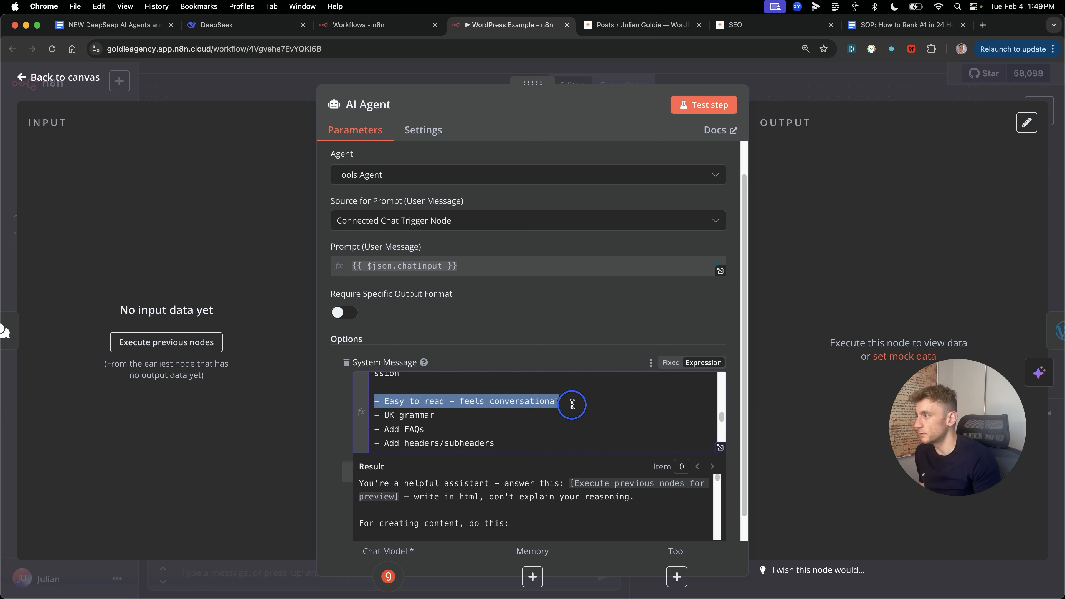
scroll(570, 420, down, 2)
scroll(504, 422, down, 10)
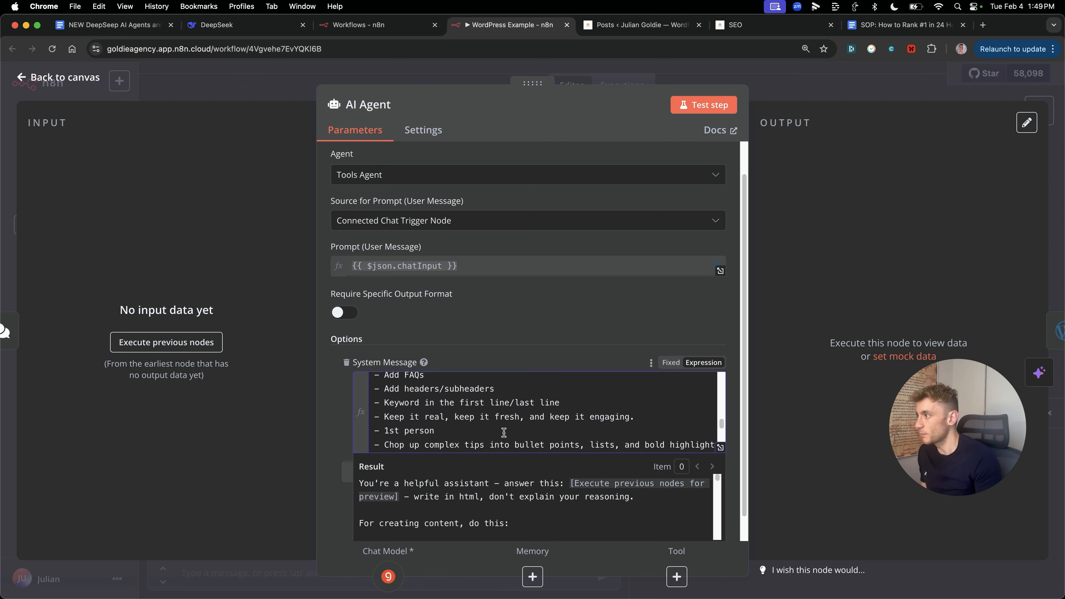
scroll(544, 398, up, 15)
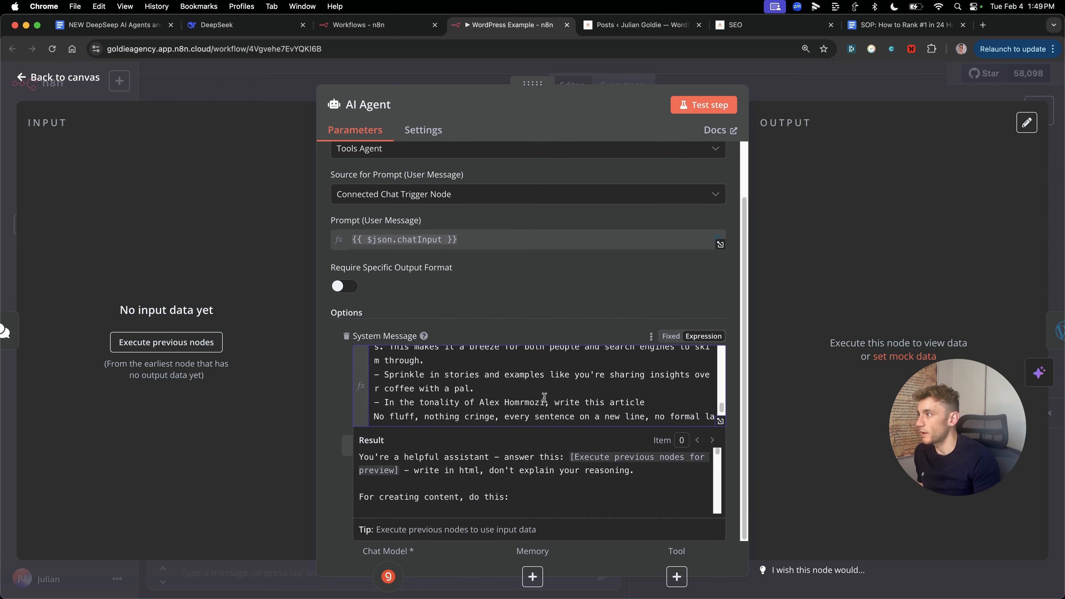
click(833, 234)
key(Escape)
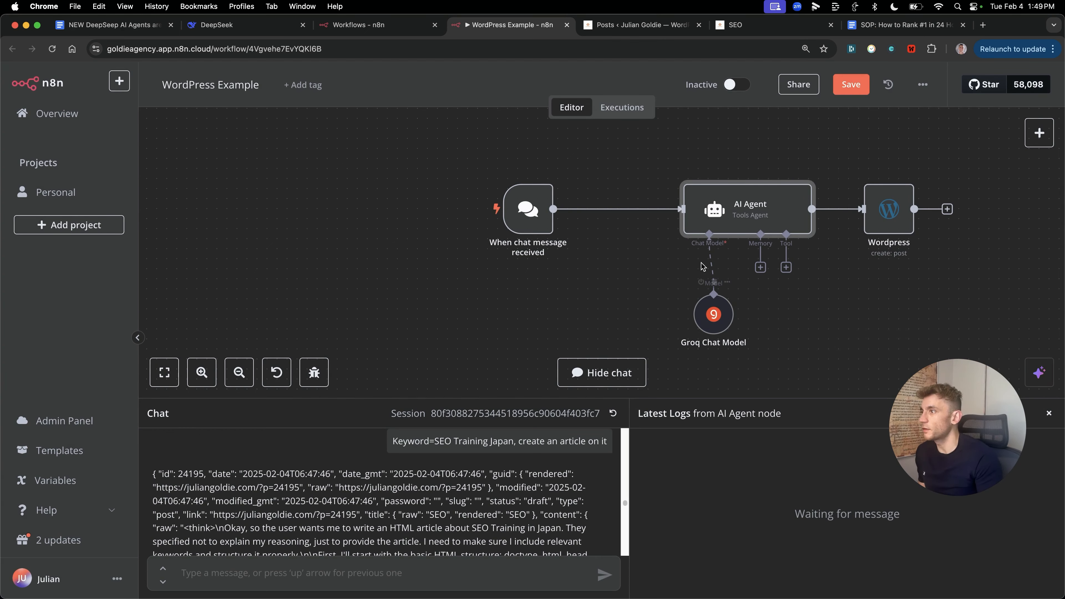
Step: Save, send 'Write an article on the best SEO Training' in chat, and reload WordPress Posts
click(843, 90)
text(Write an article on the be)
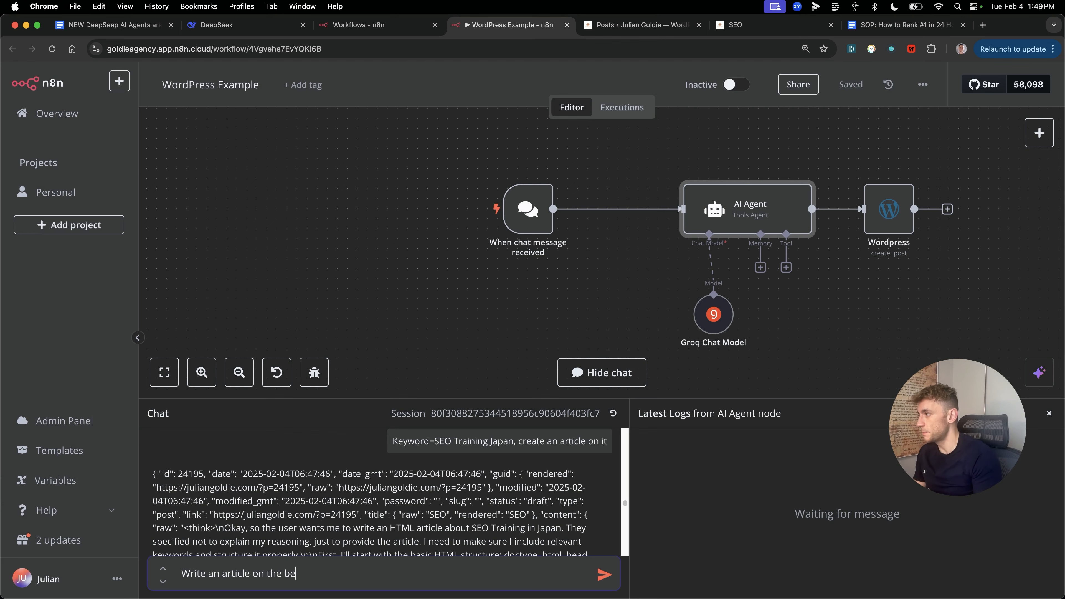
text(ing)
key(Return)
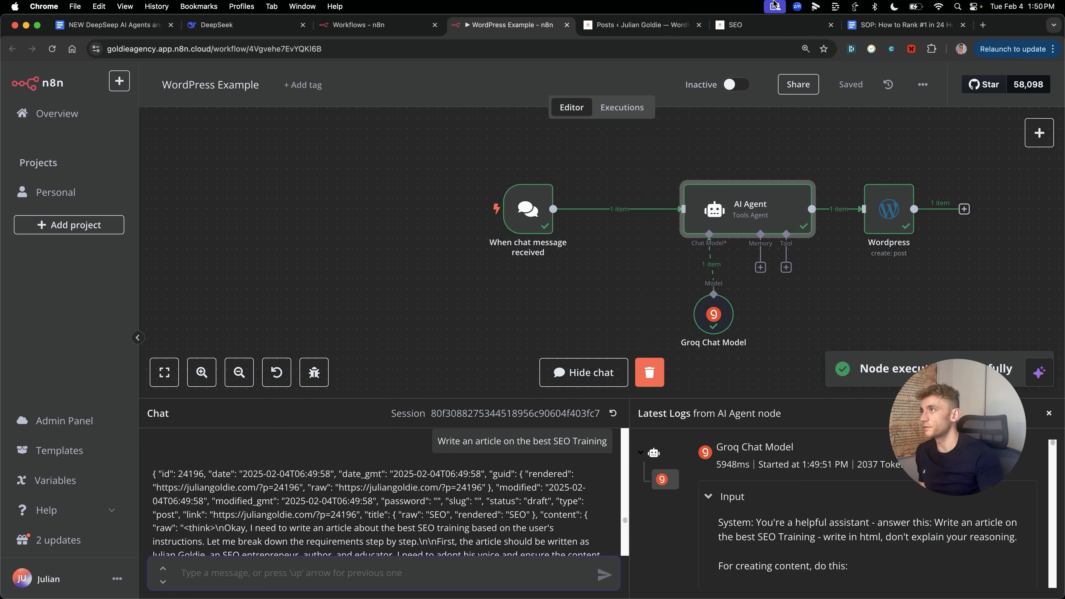
click(739, 26)
click(641, 25)
key(super+r)
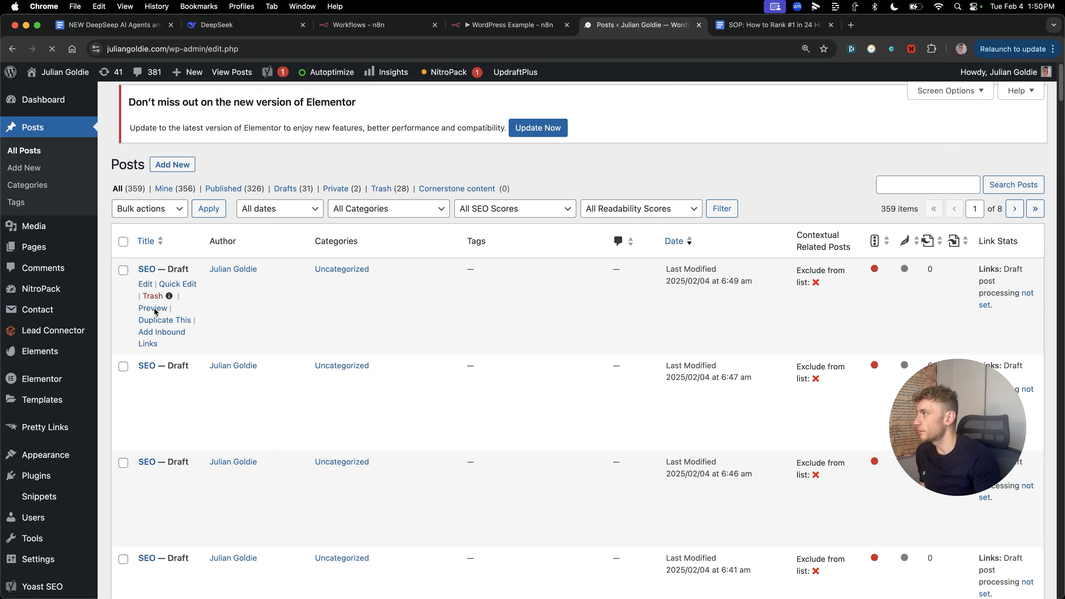
Step: Preview the newest SEO draft and read the SEO Training in Japan article's introduction
click(162, 415)
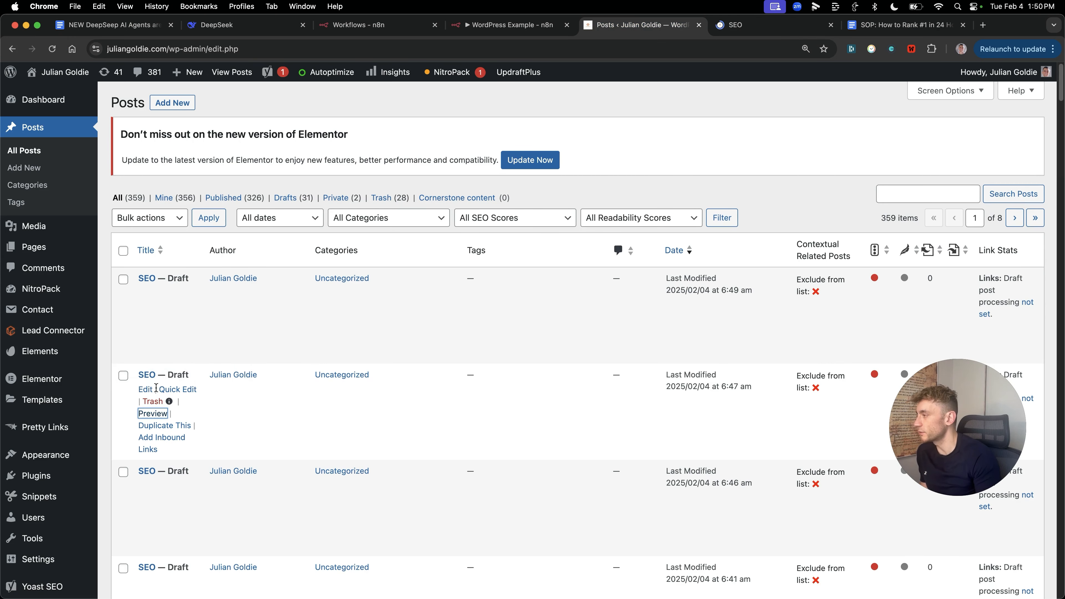
click(153, 317)
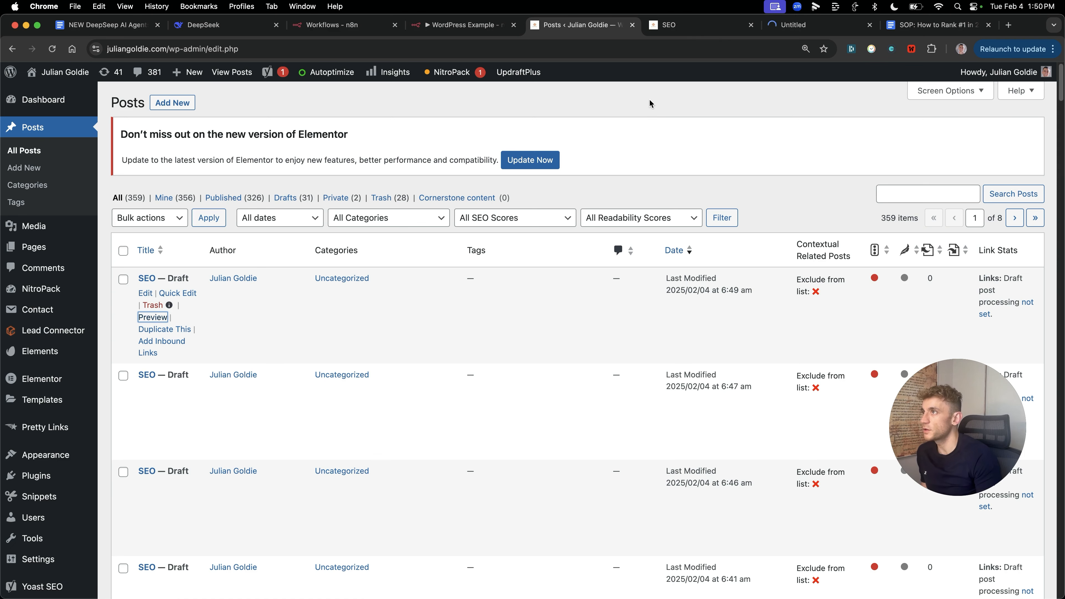
click(679, 26)
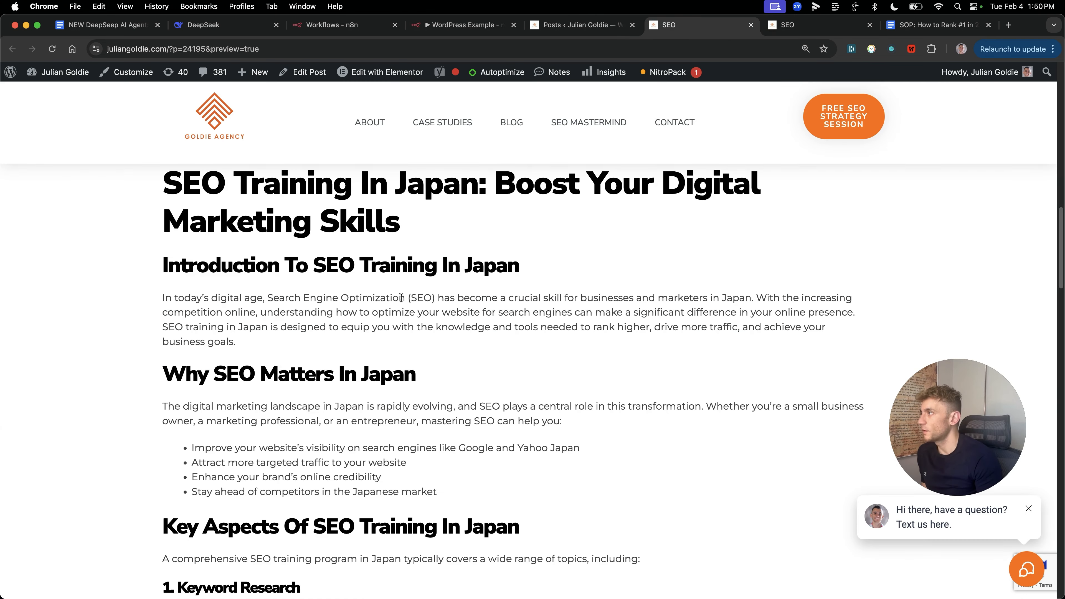
drag(158, 299, 759, 299)
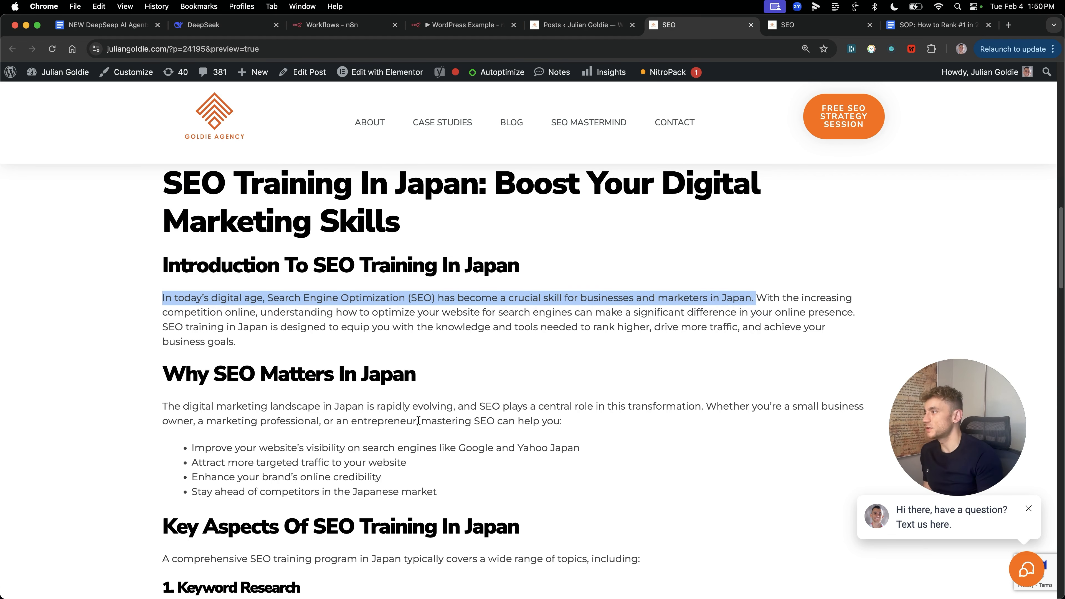
scroll(419, 420, down, 1)
scroll(416, 436, up, 2)
drag(167, 218, 345, 446)
click(677, 32)
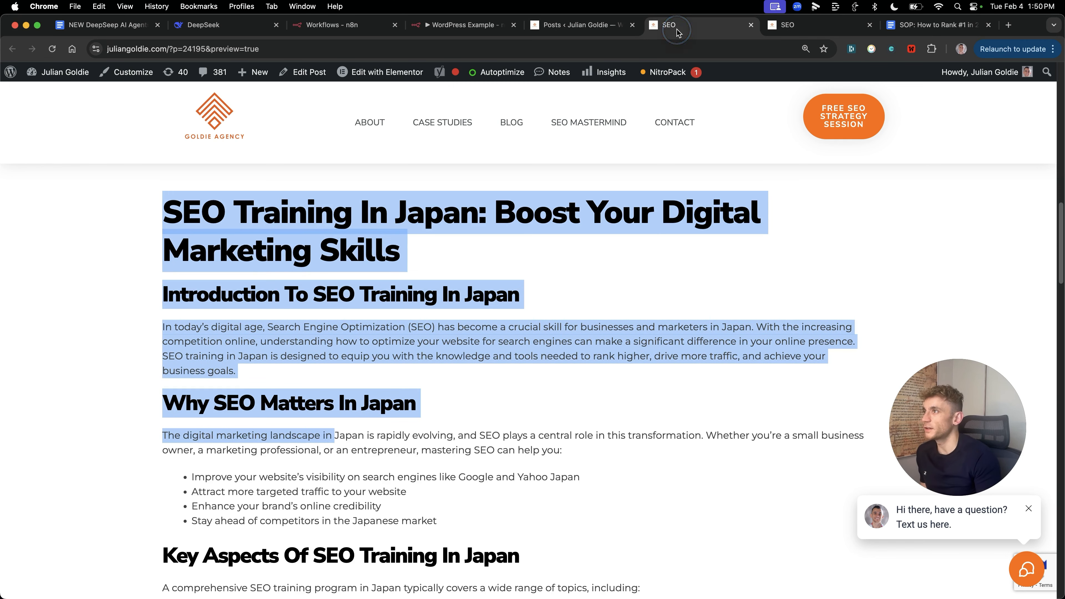
drag(666, 423, 666, 438)
scroll(694, 444, down, 2)
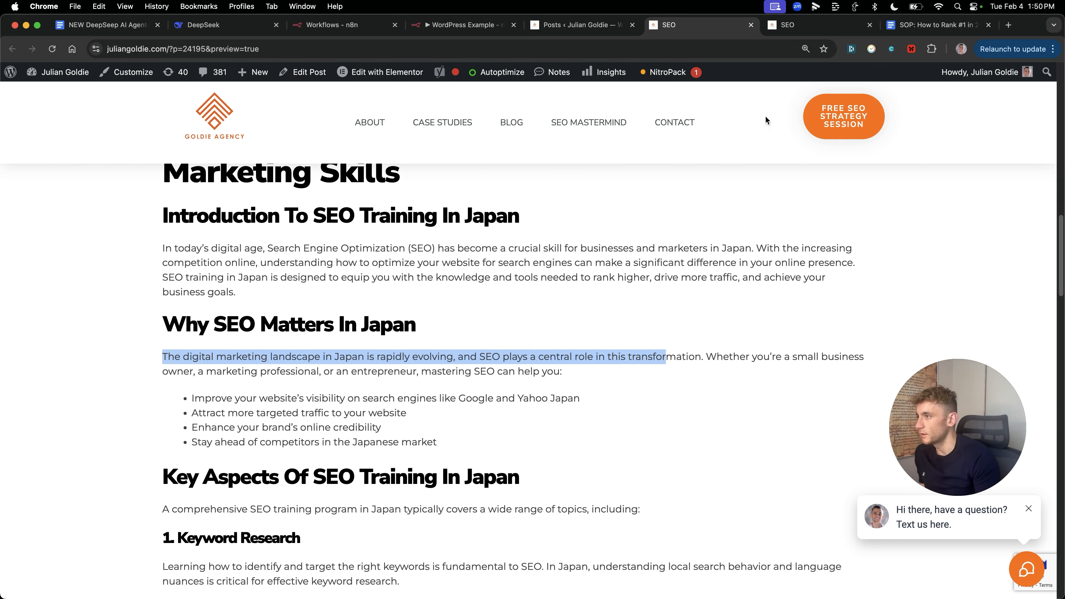
Step: Compare the Best SEO Training post's opening with the Japan article's introduction
click(802, 26)
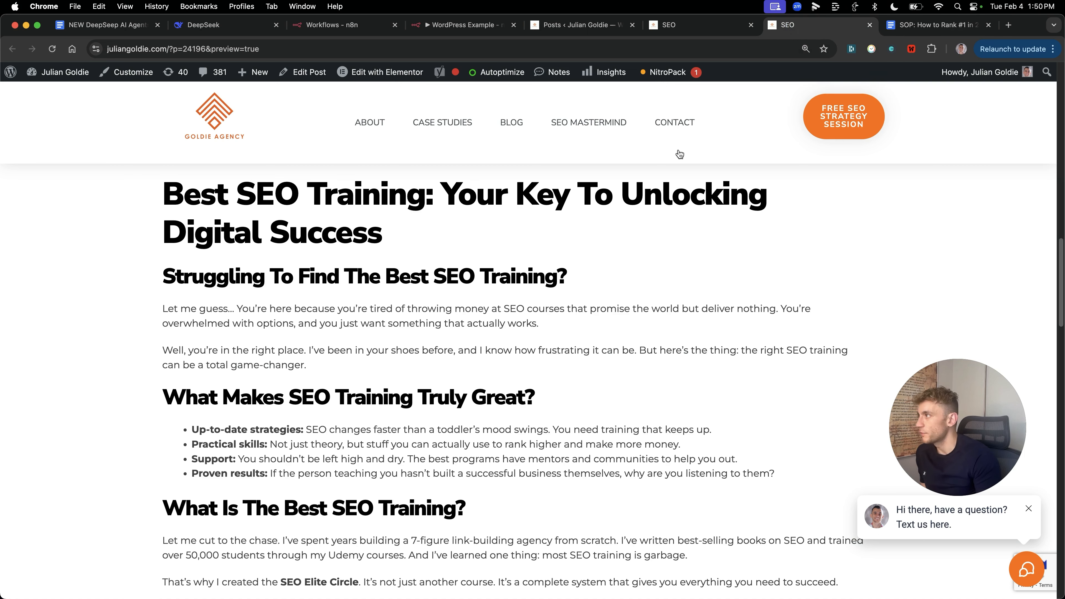
drag(192, 197, 578, 332)
click(583, 338)
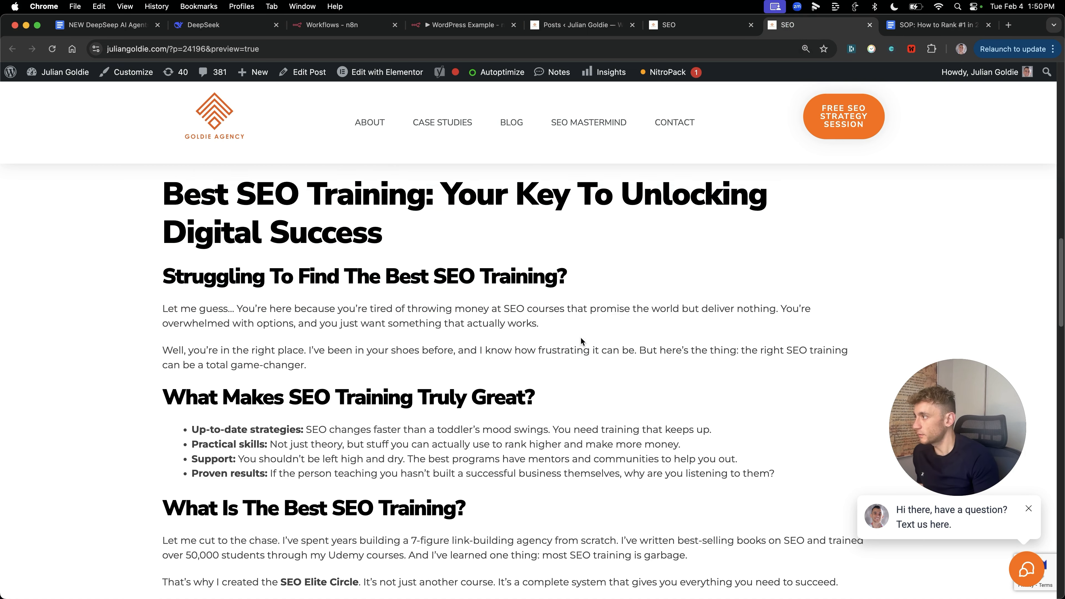
scroll(522, 381, down, 1)
scroll(184, 273, up, 1)
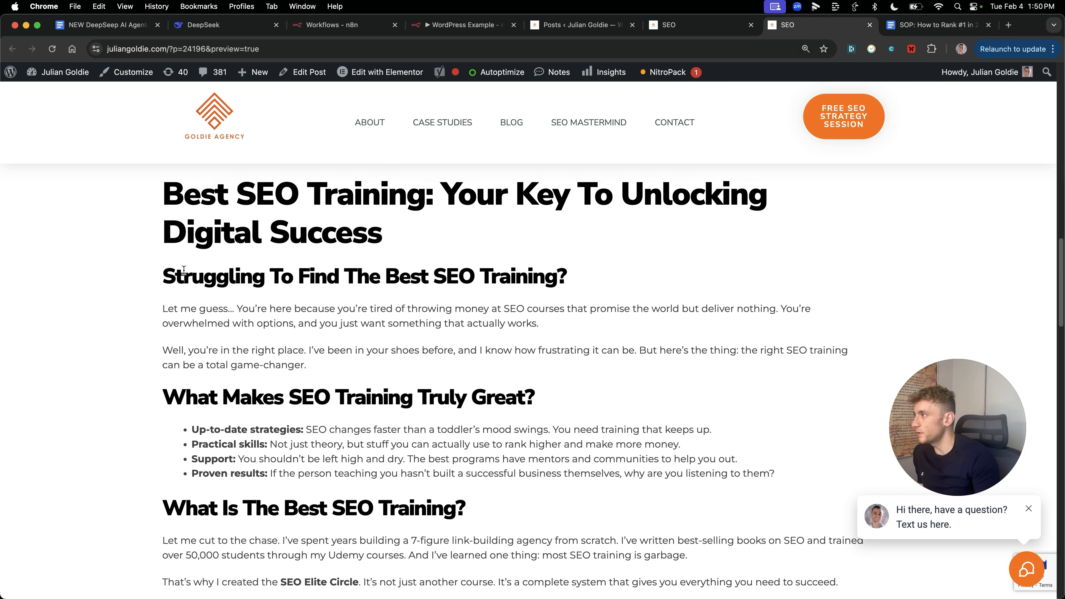
drag(162, 313, 830, 325)
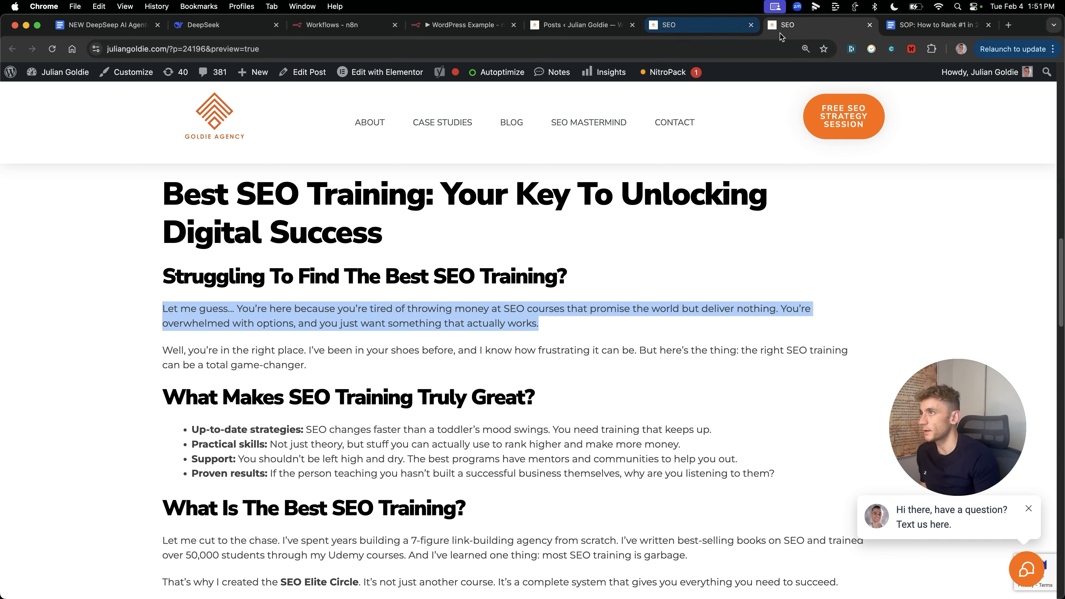
drag(515, 352, 508, 374)
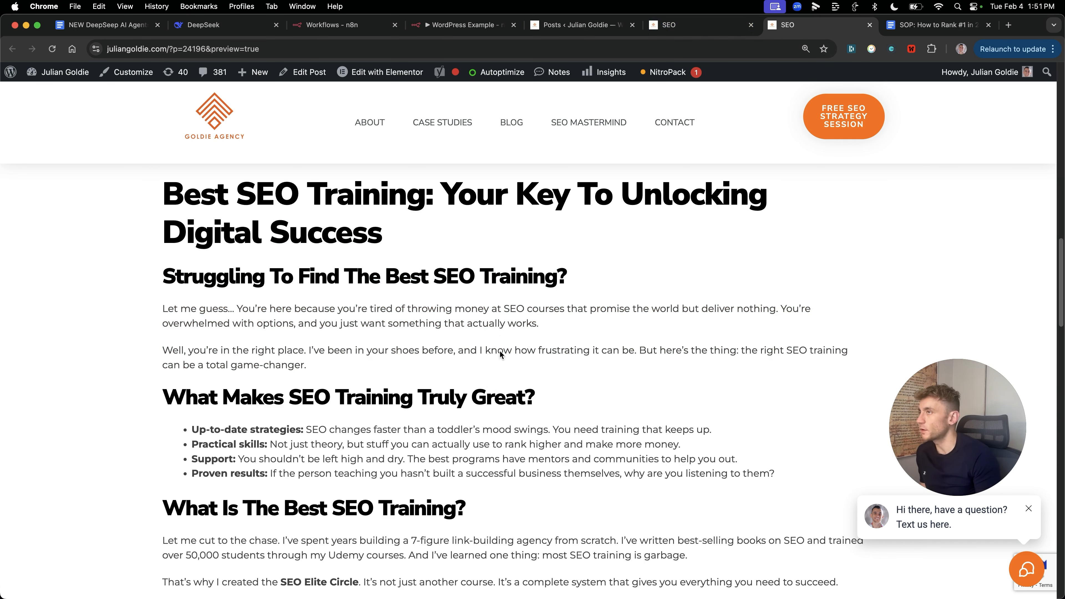
key(ctrl+shift+Tab)
drag(168, 208, 438, 370)
click(512, 486)
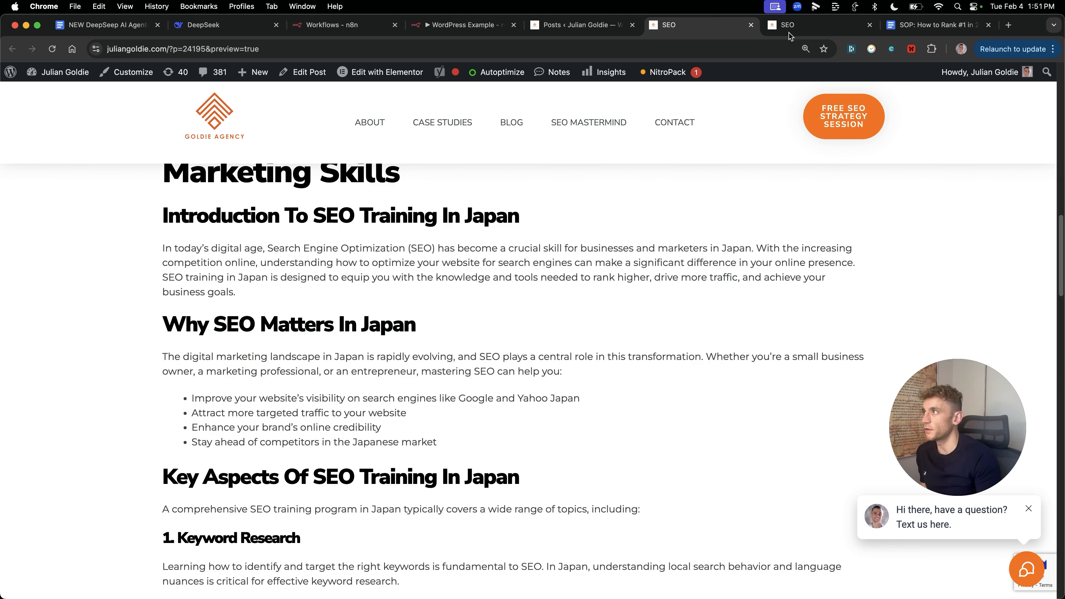
Step: Check the 'Join the SEO Elite Circle Today' and 'Book Your Free SEO Strategy Session' links
click(805, 35)
scroll(602, 468, down, 5)
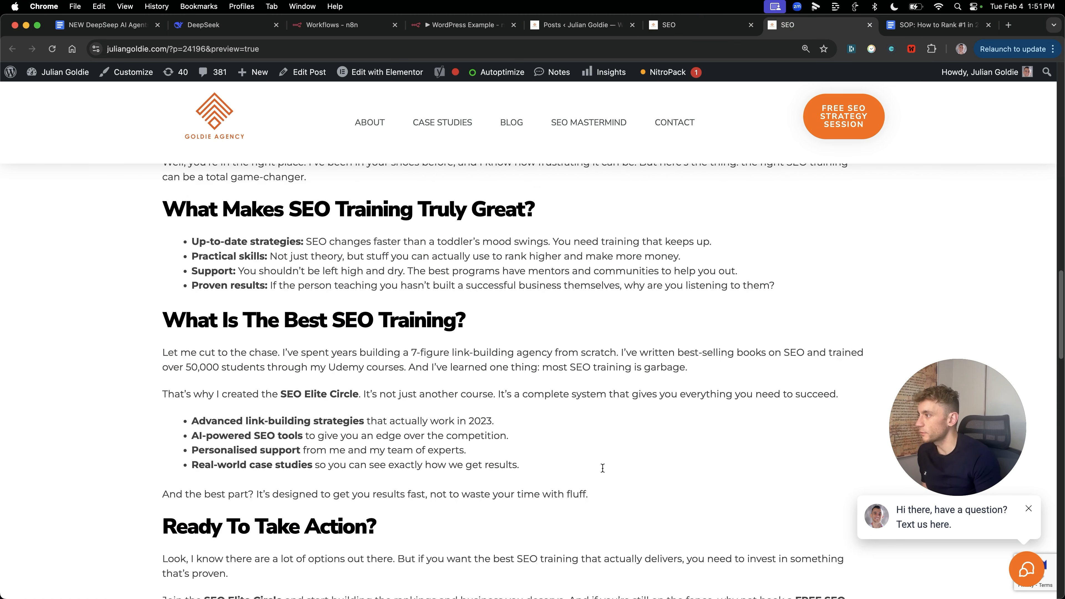
scroll(650, 398, down, 8)
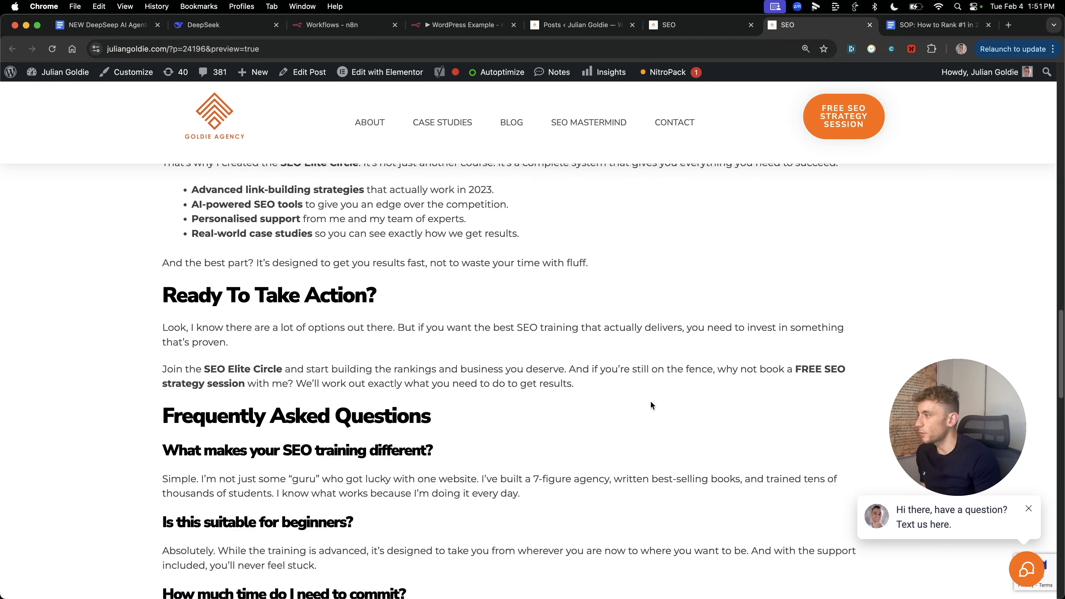
scroll(648, 401, up, 6)
scroll(624, 404, down, 11)
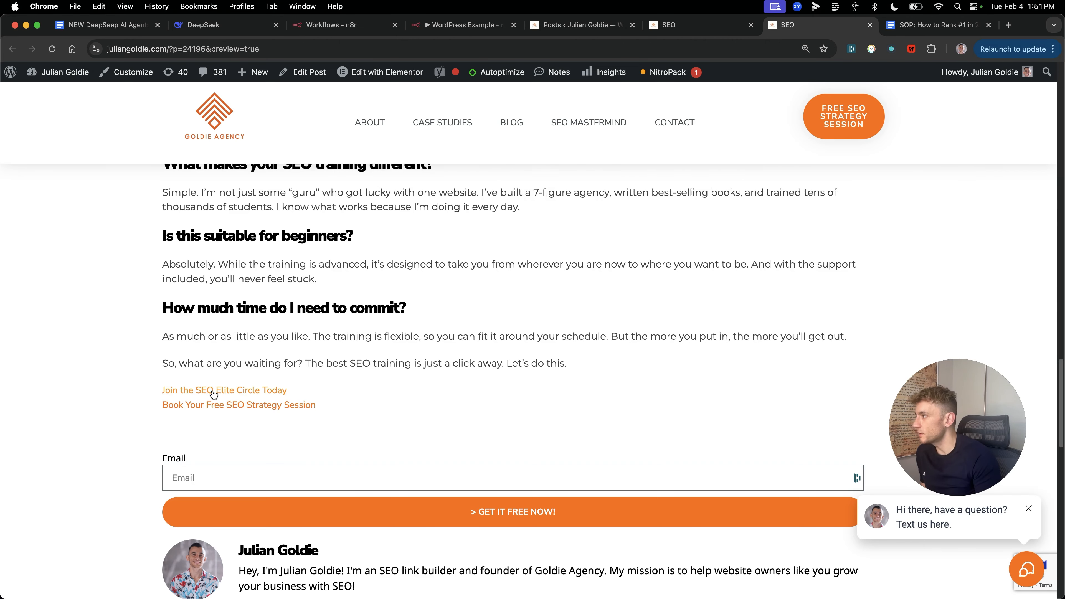
super+click(210, 394)
super+click(218, 405)
click(756, 25)
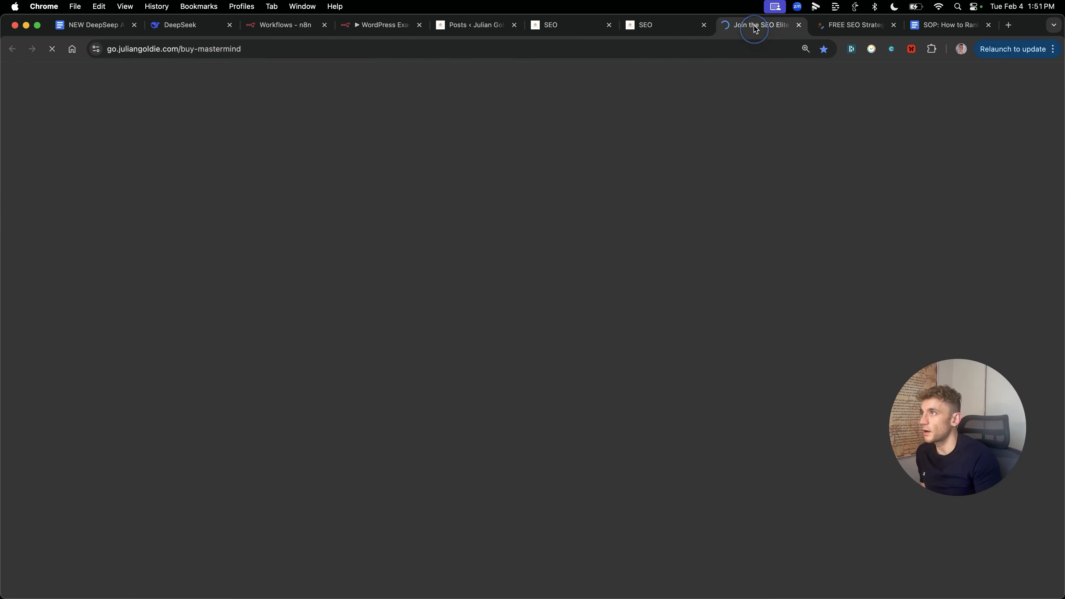
scroll(604, 260, down, 16)
scroll(632, 376, up, 16)
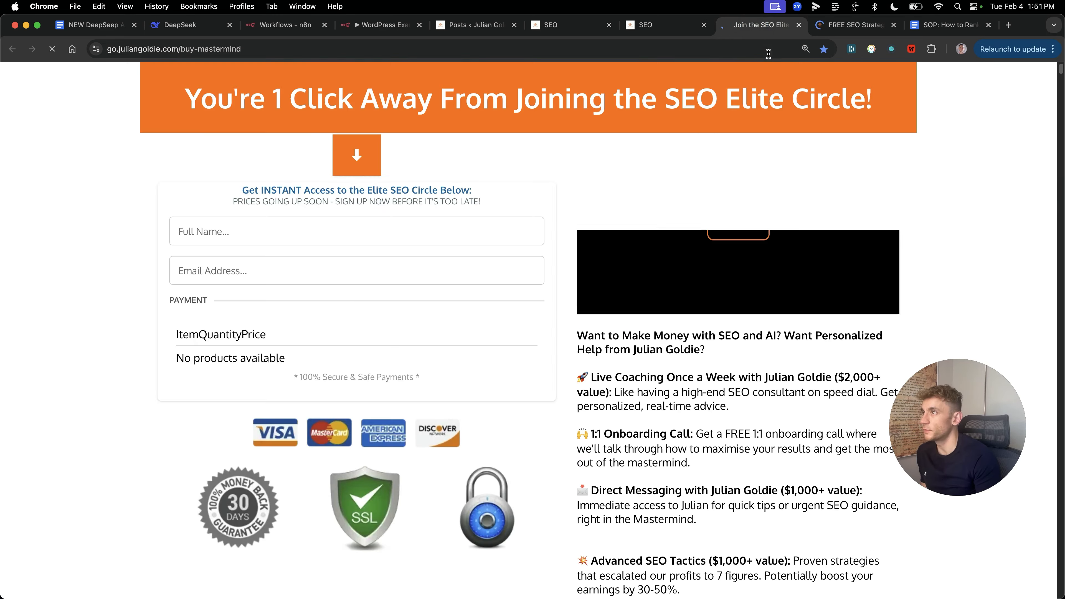
click(799, 25)
click(677, 26)
click(798, 25)
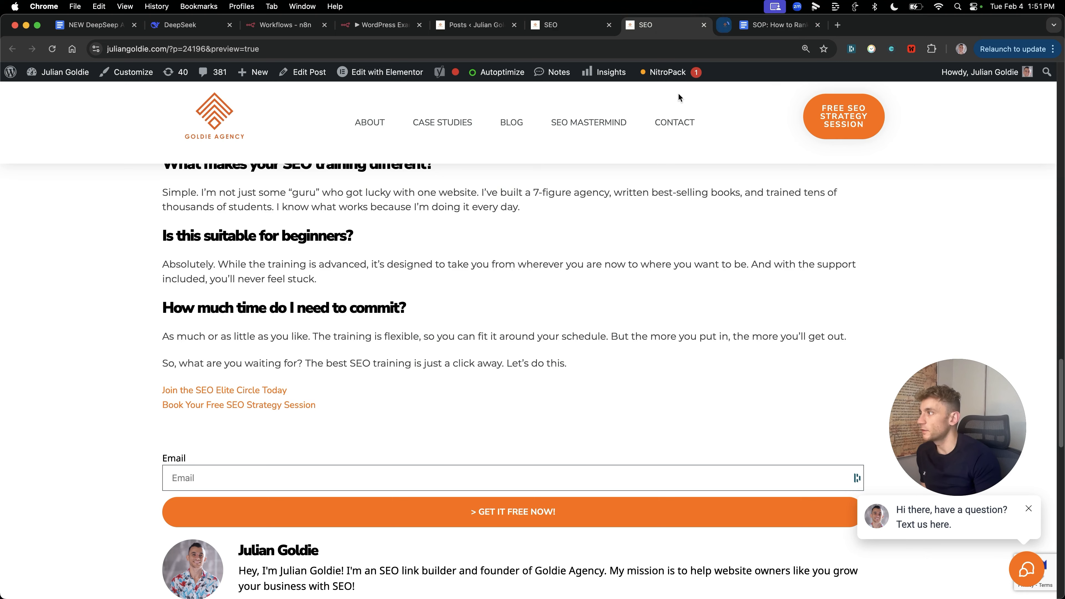
scroll(612, 318, up, 5)
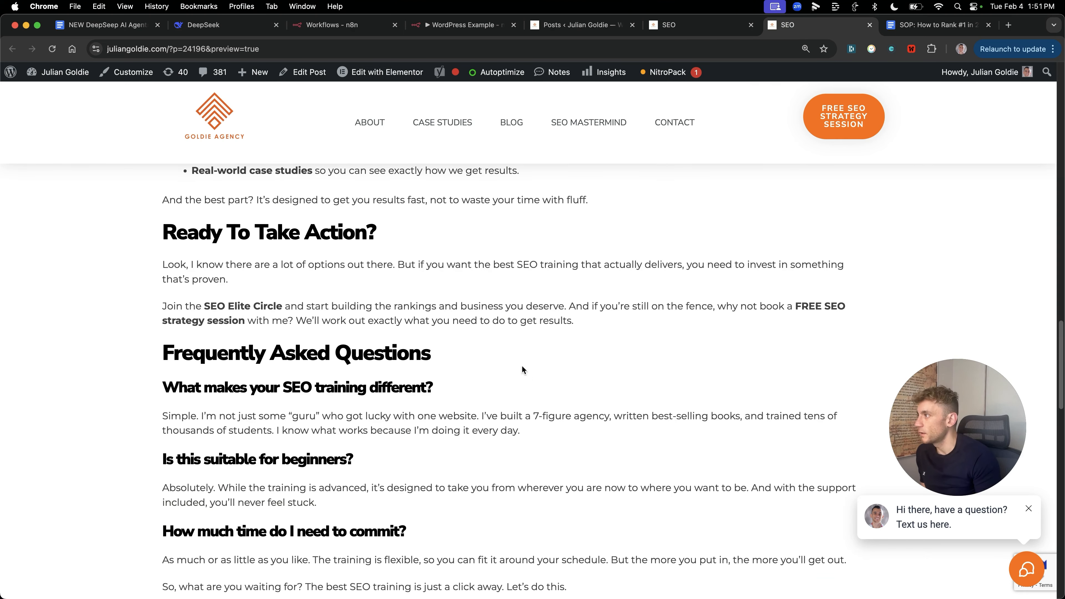
click(465, 27)
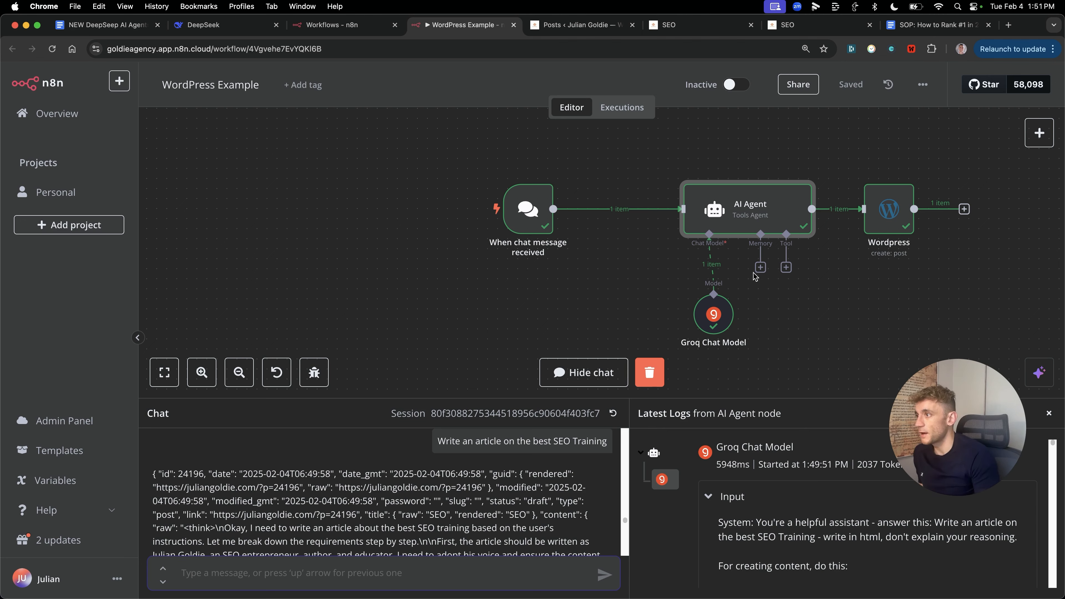
double_click(715, 313)
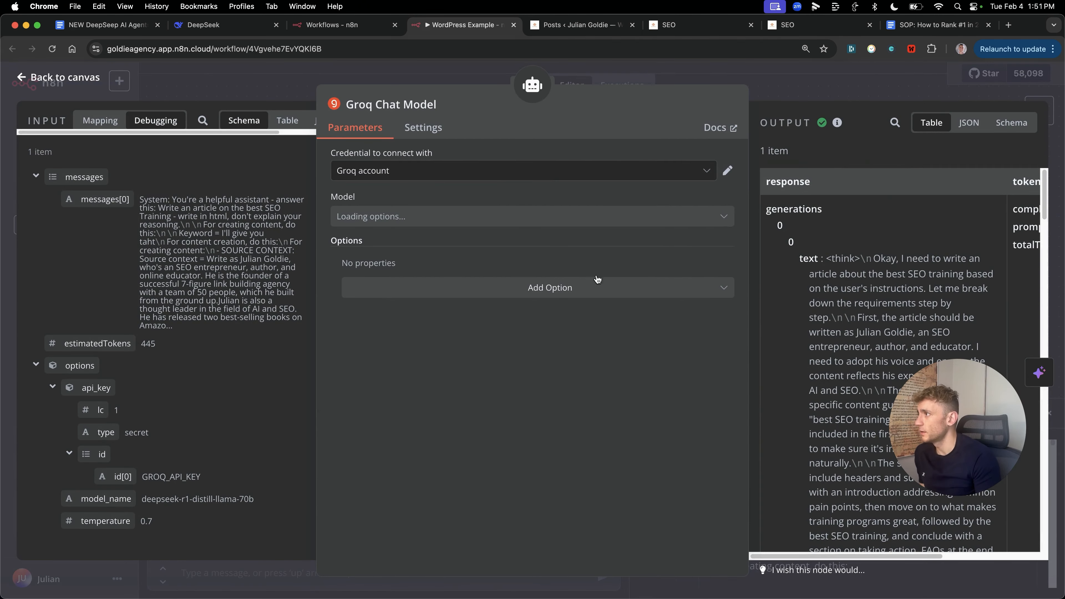
click(412, 223)
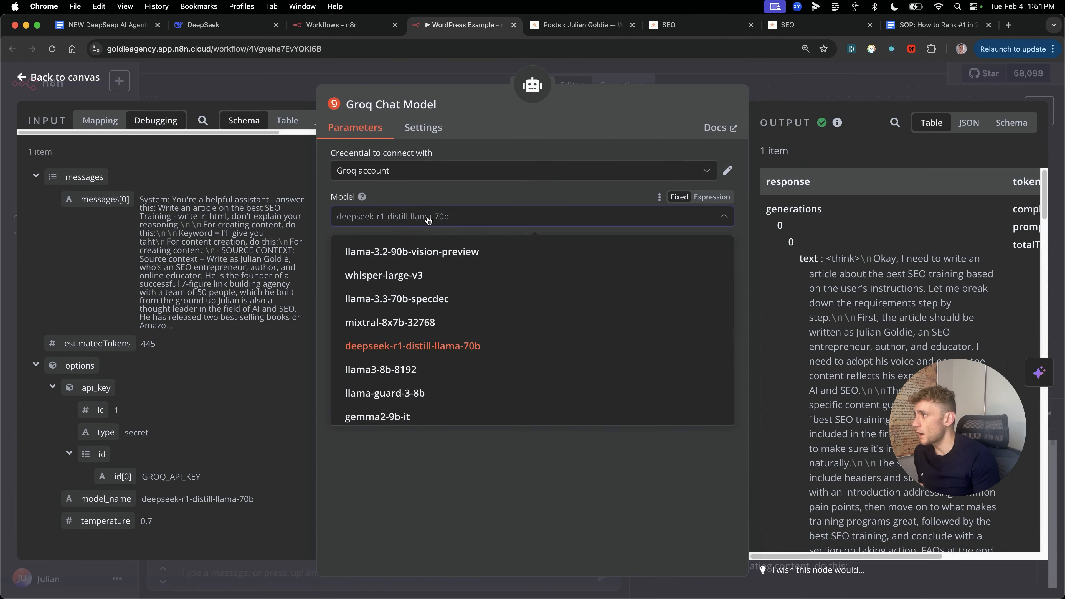
scroll(428, 355, down, 5)
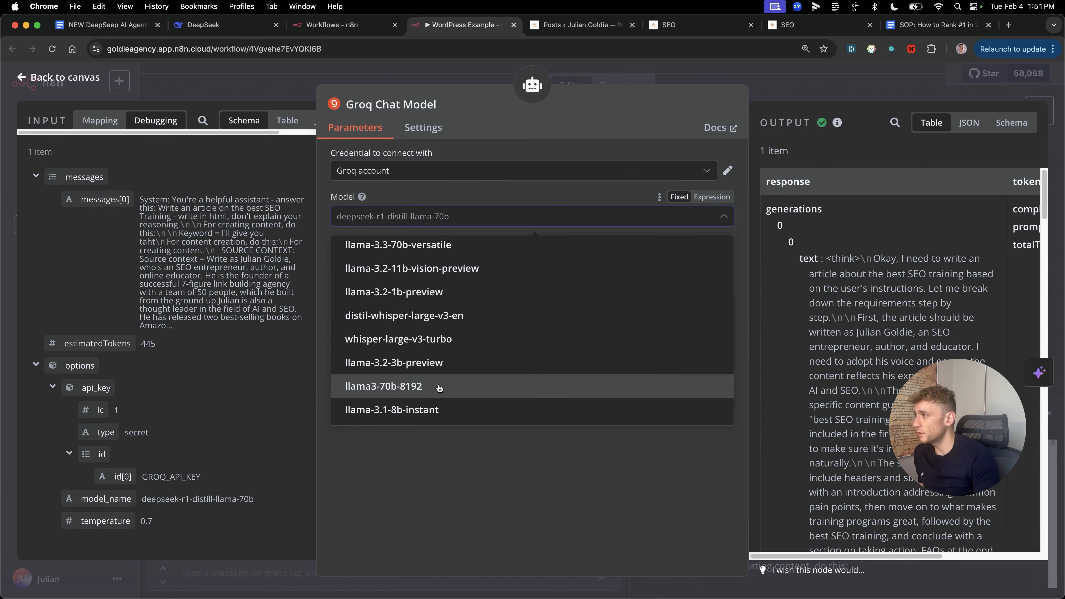
scroll(425, 361, up, 5)
click(441, 520)
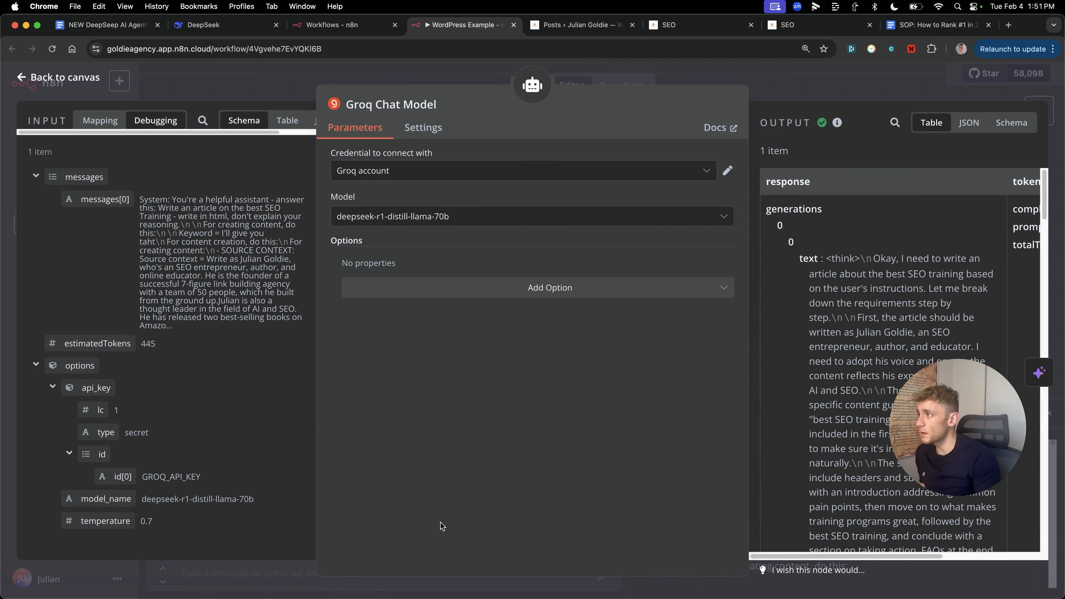
key(Escape)
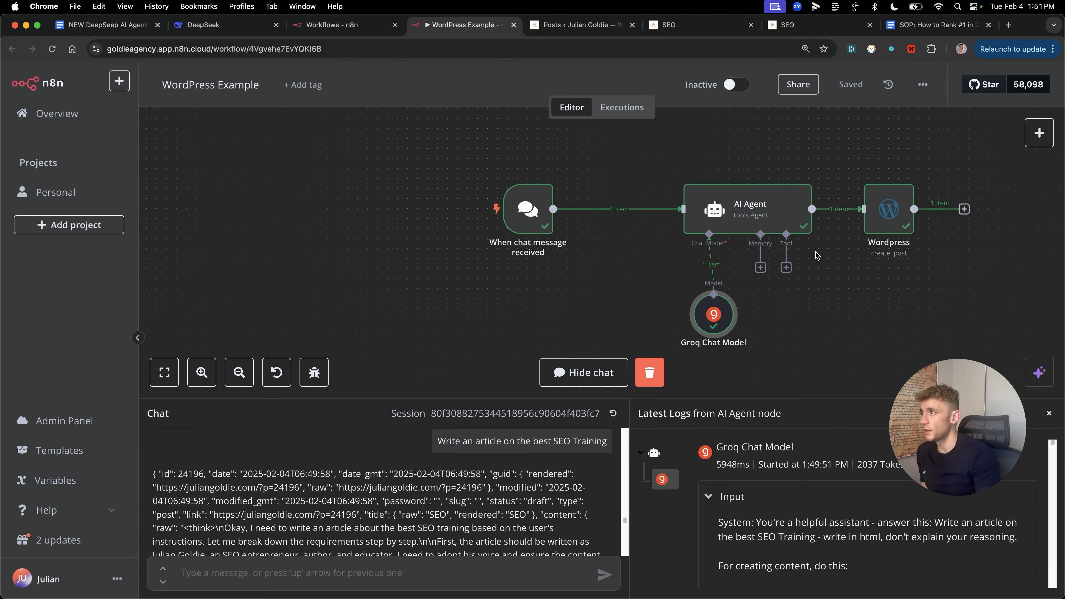
scroll(816, 314, down, 2)
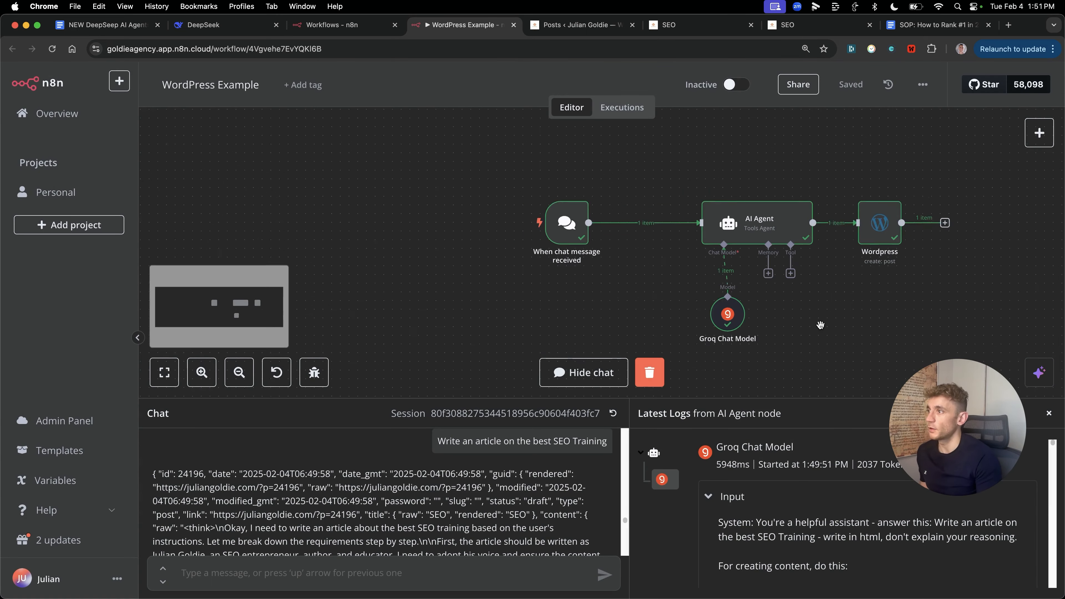
scroll(814, 301, up, 5)
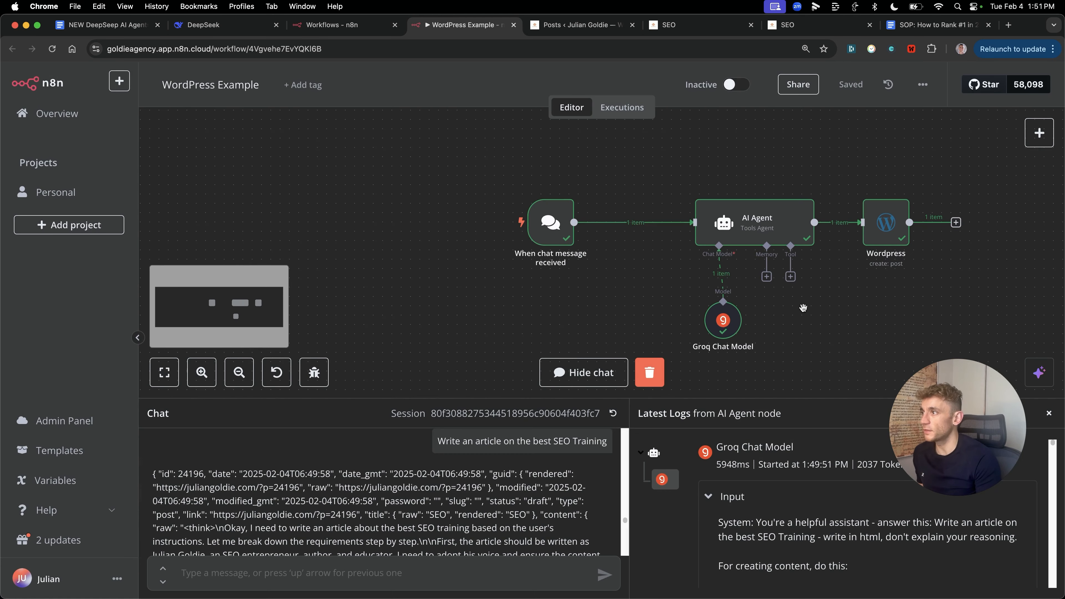
click(494, 224)
mouse_move(545, 182)
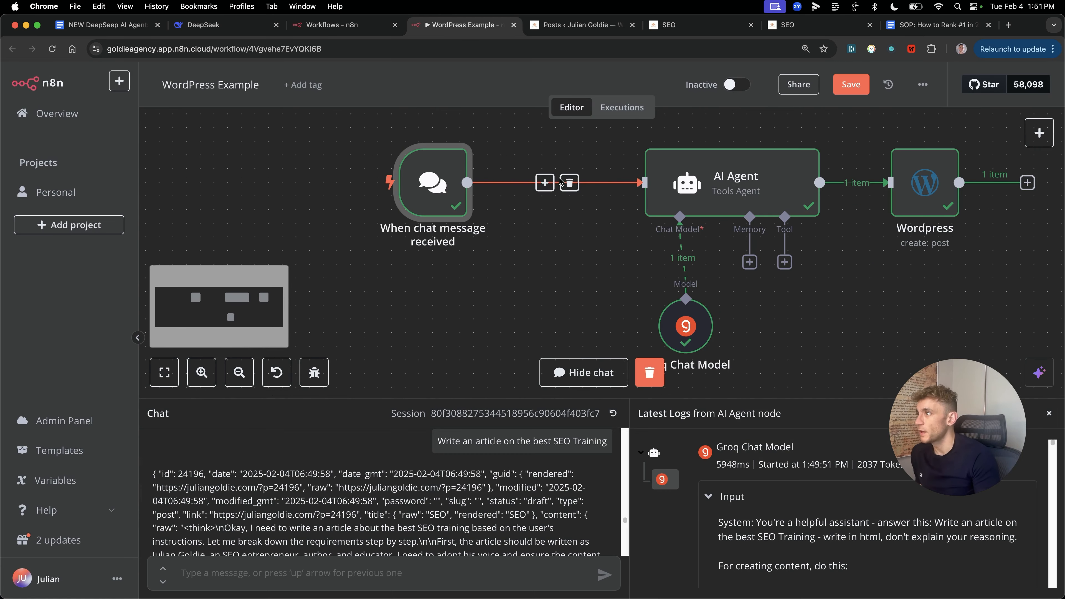
Step: Insert a Google Sheets Get Row(s) node between the chat trigger and the agent
click(545, 182)
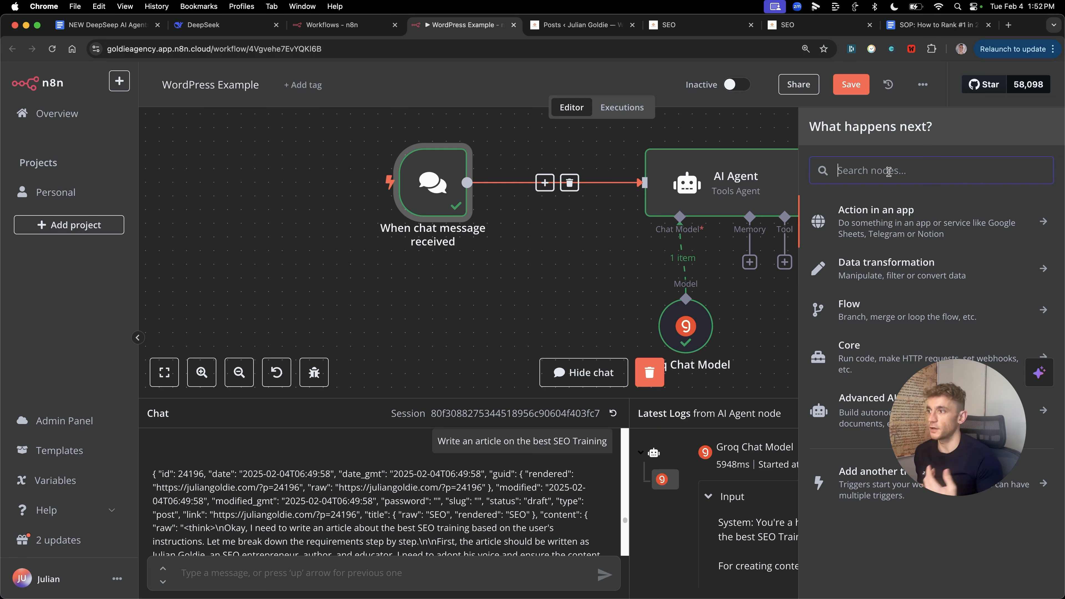
text(goo)
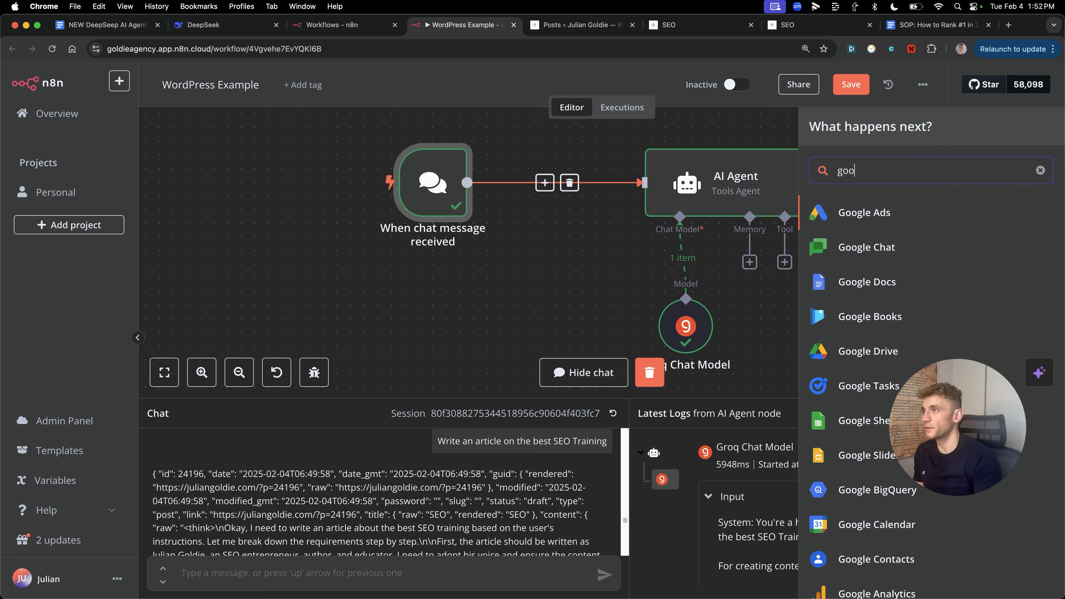
key(BackSpace)
key(BackSpace)
key(BackSpace)
text(google)
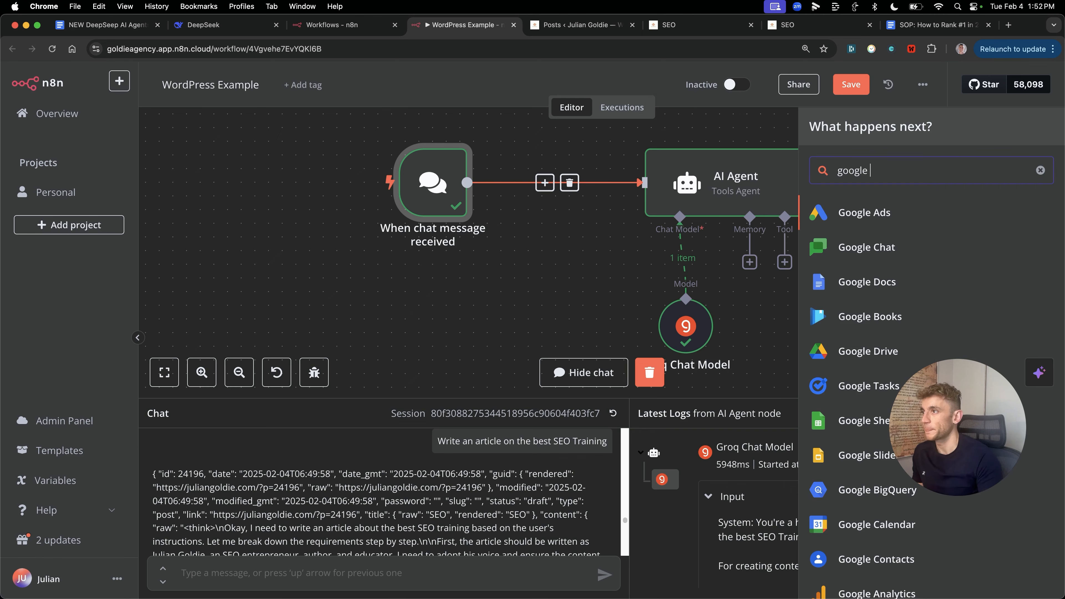
key(BackSpace)
key(BackSpace)
key(BackSpace)
key(BackSpace)
key(BackSpace)
key(BackSpace)
text(sheets)
click(897, 208)
click(884, 411)
Step: Choose the Posts spreadsheet as the node's document
click(449, 393)
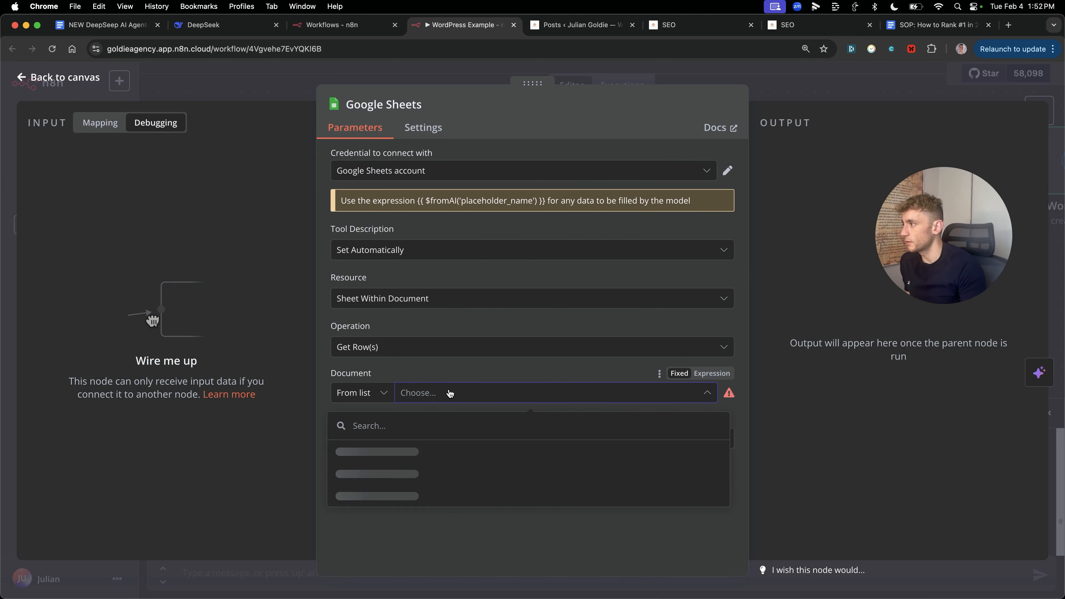
text(posts)
click(419, 447)
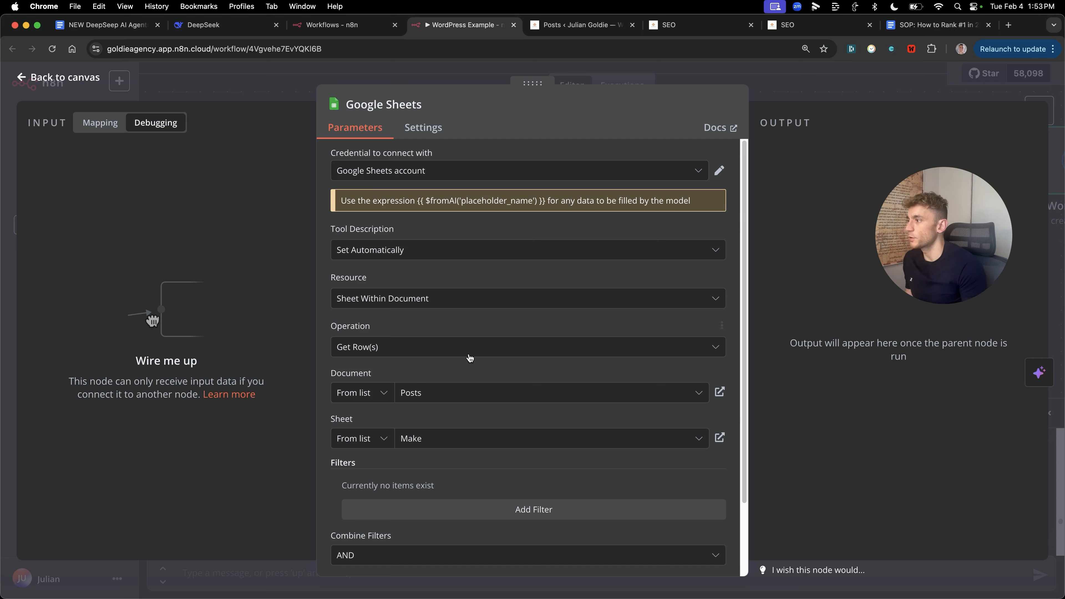
scroll(398, 382, down, 3)
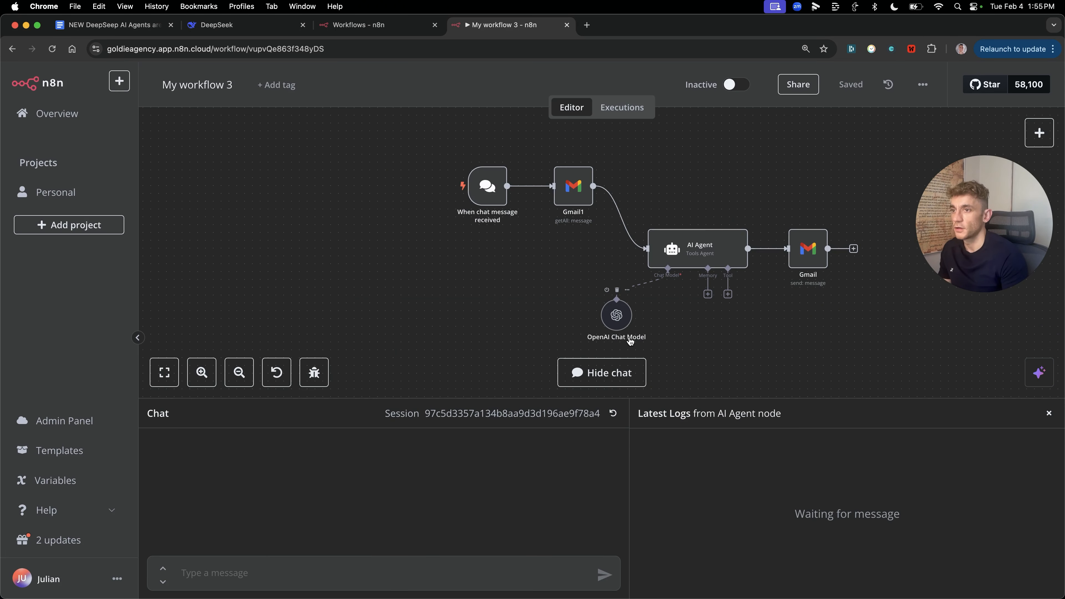
Step: Confirm the OpenAI Chat Model keeps the existing OpenAi account credential
click(622, 326)
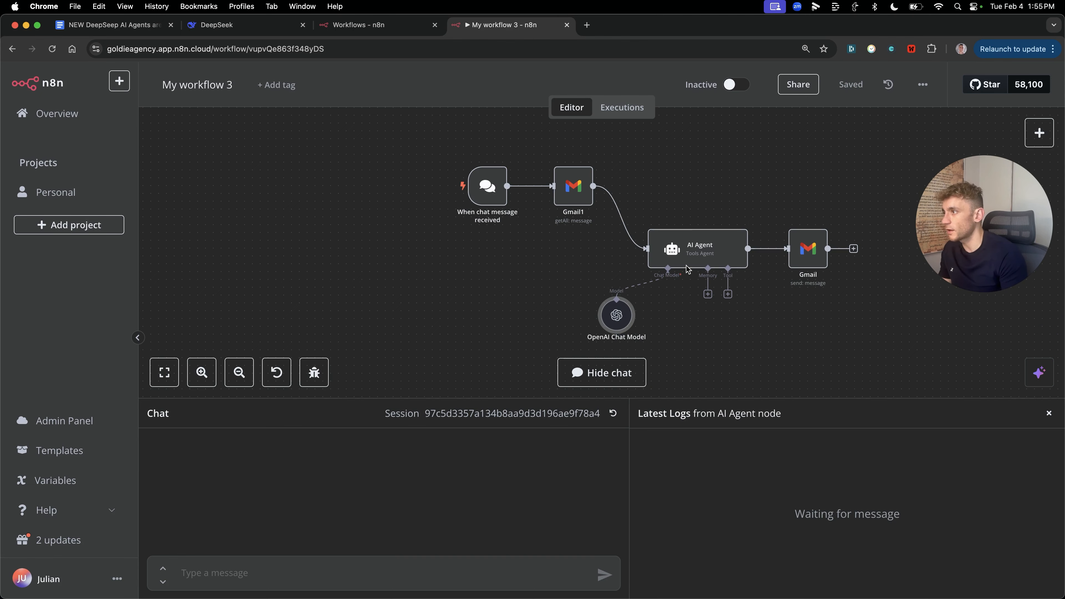
scroll(648, 255, down, 2)
scroll(666, 269, up, 4)
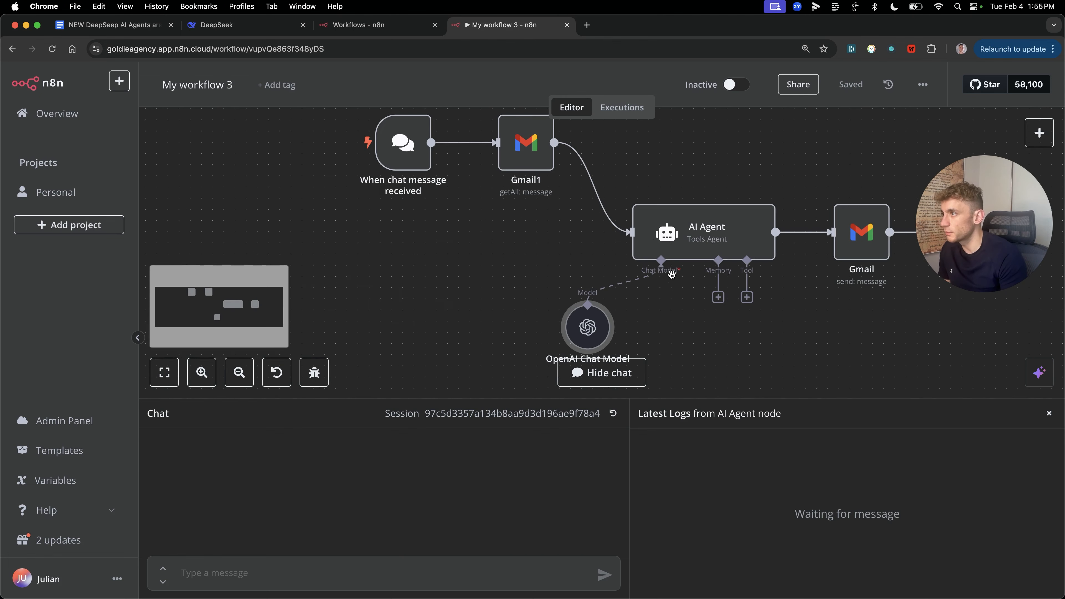
double_click(587, 327)
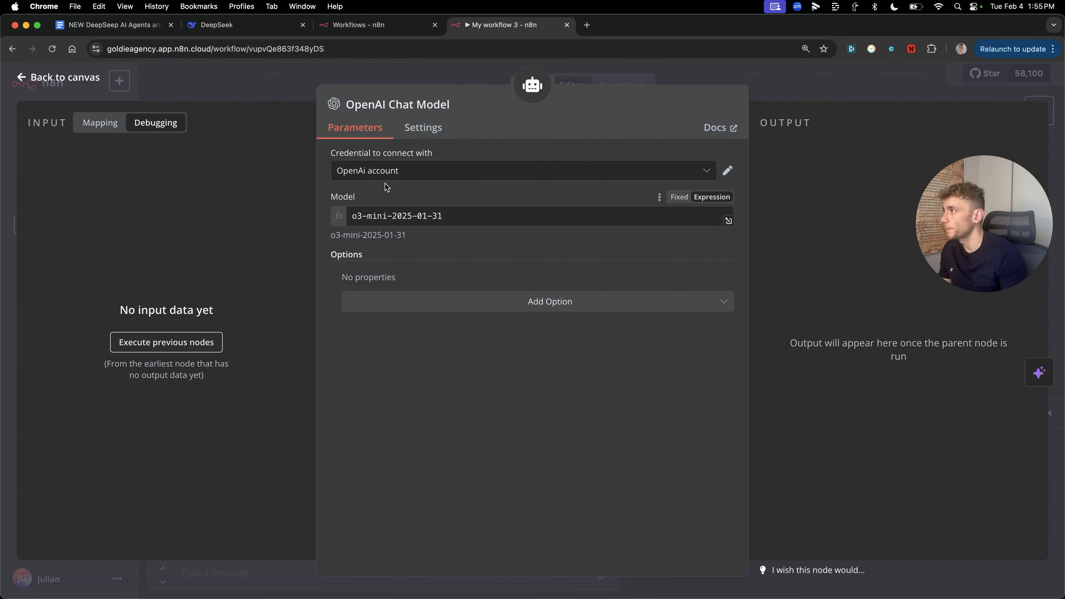
click(416, 171)
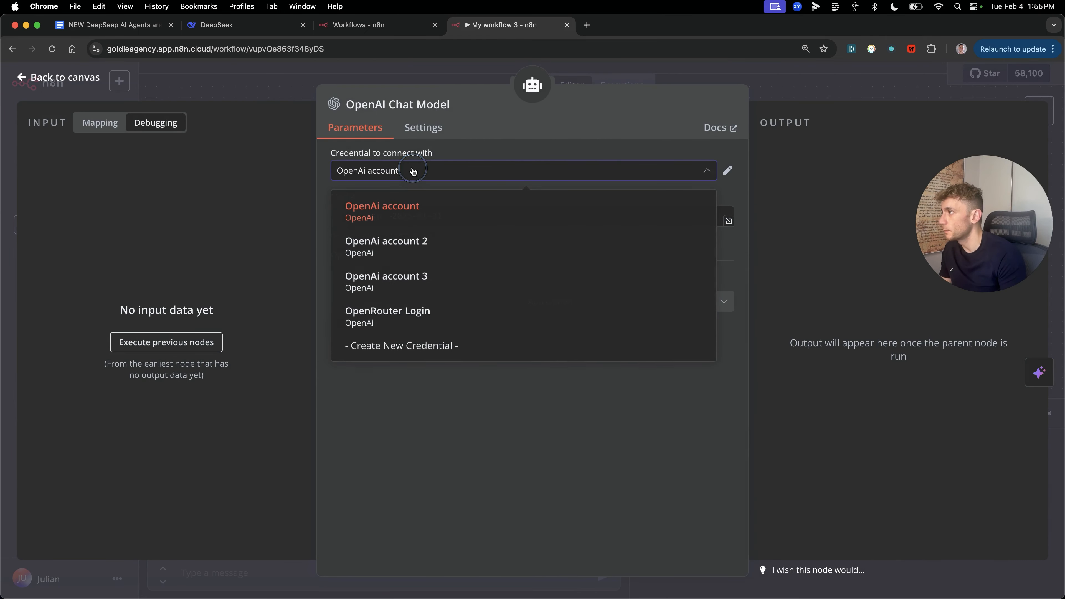
click(437, 220)
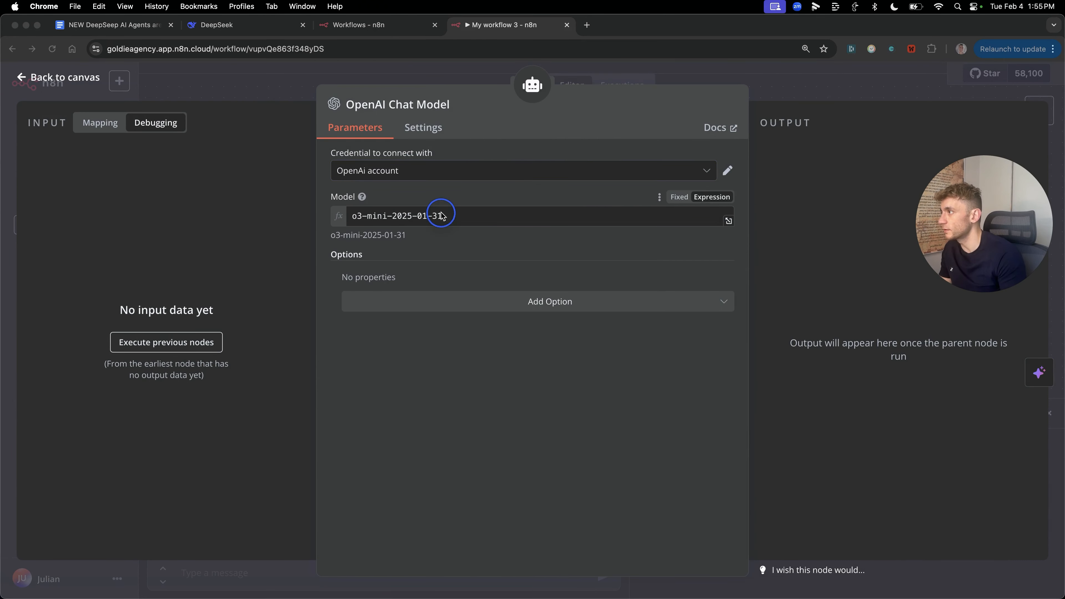
click(1050, 325)
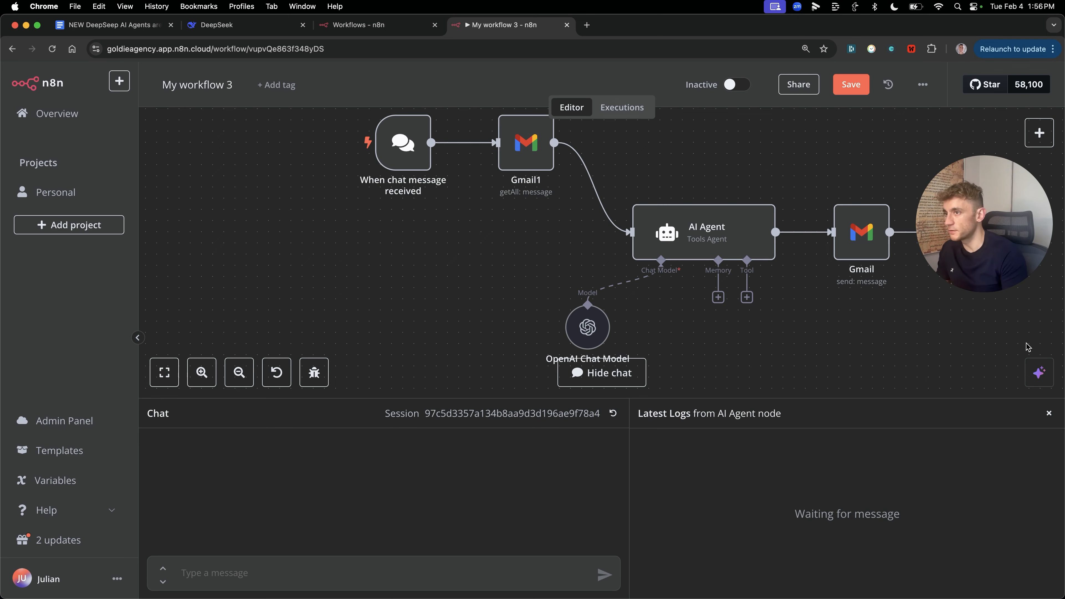
Step: Download the WordPress Example workflow as WordPress_Example.json
scroll(798, 355, down, 1)
scroll(792, 353, up, 1)
scroll(744, 383, down, 1)
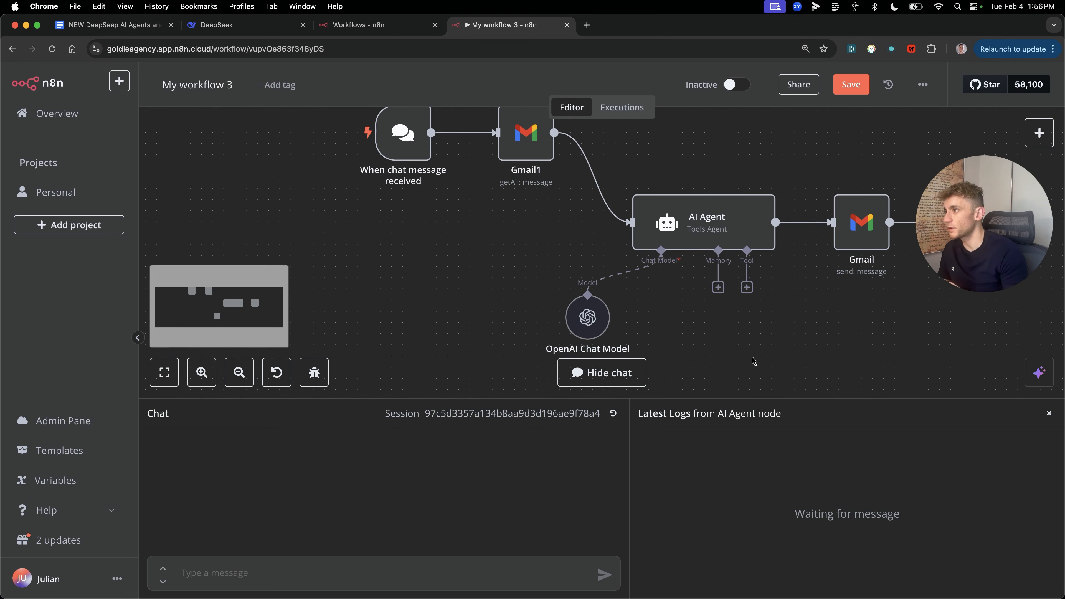
scroll(606, 319, up, 1)
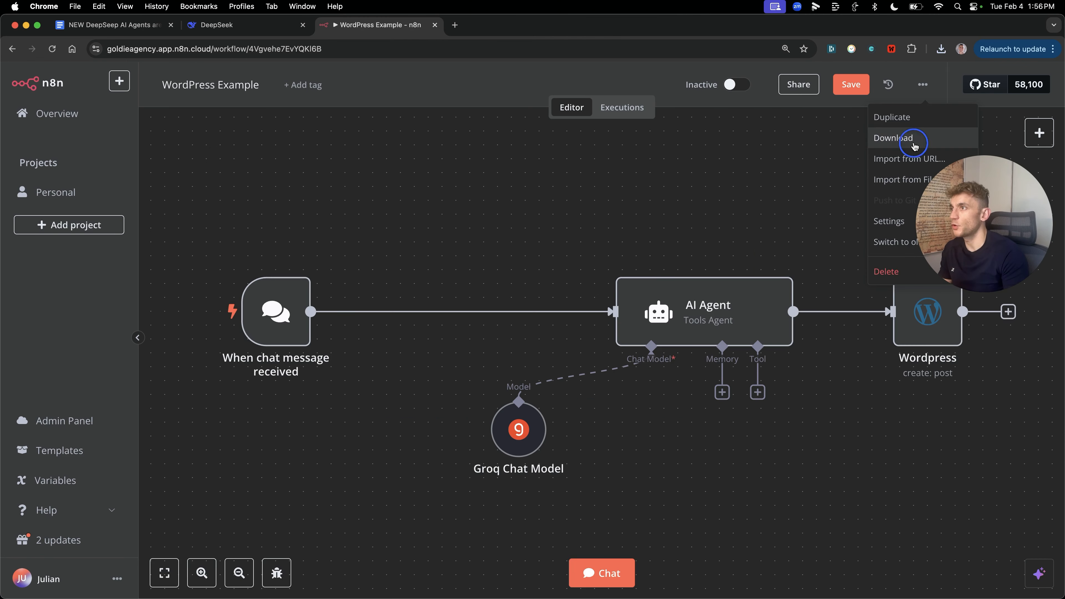
click(897, 136)
click(683, 190)
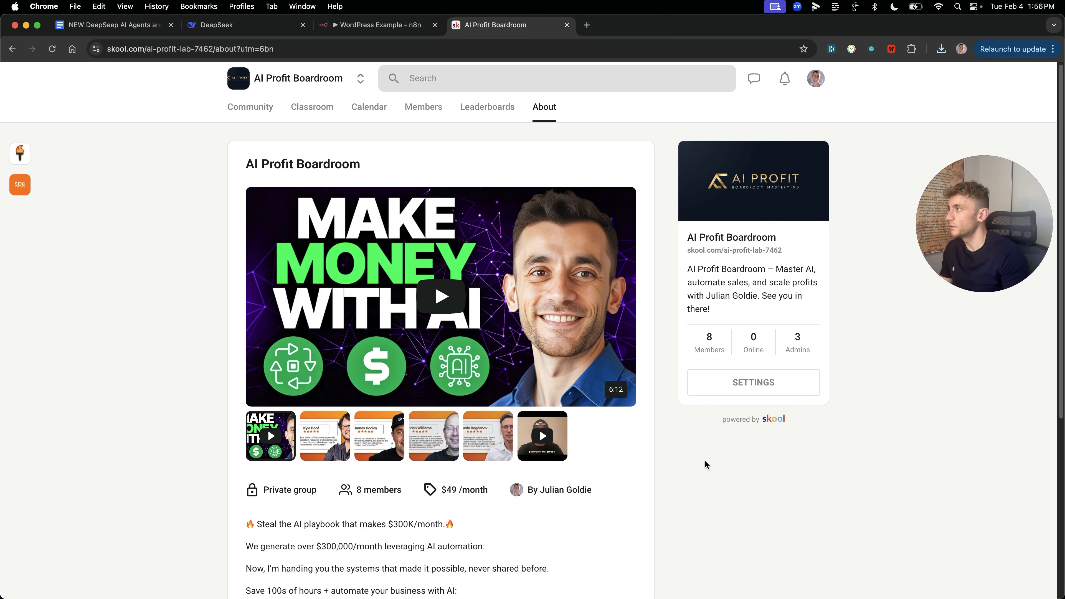
Step: Open the AI Profit Boardroom Classroom tab to see its course cards
click(312, 108)
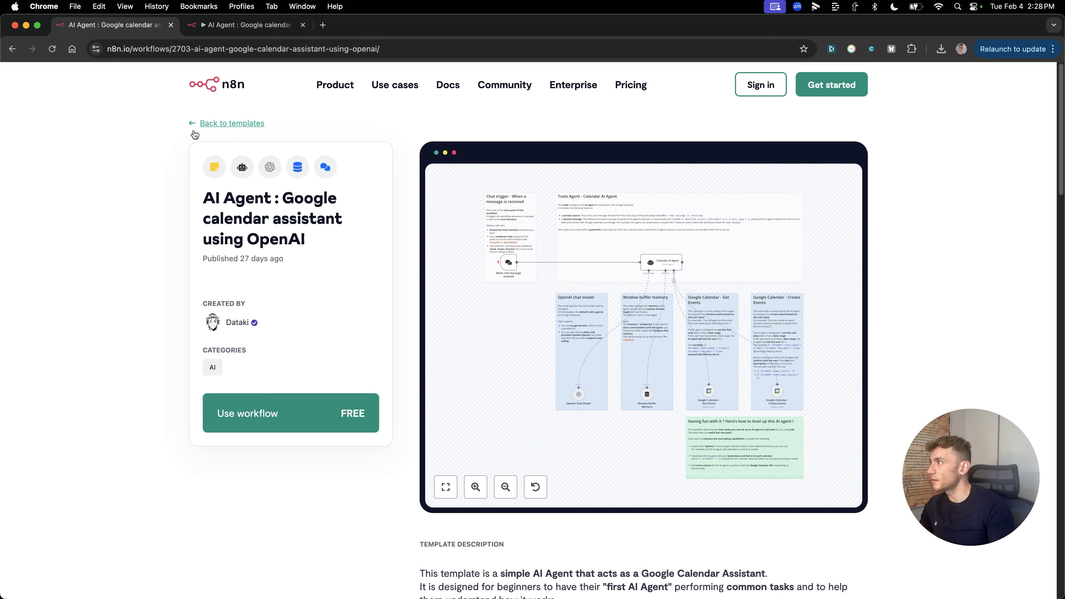
Step: Open Use workflow on the Google calendar assistant template, then switch to the editor tab
drag(199, 196, 339, 263)
click(304, 238)
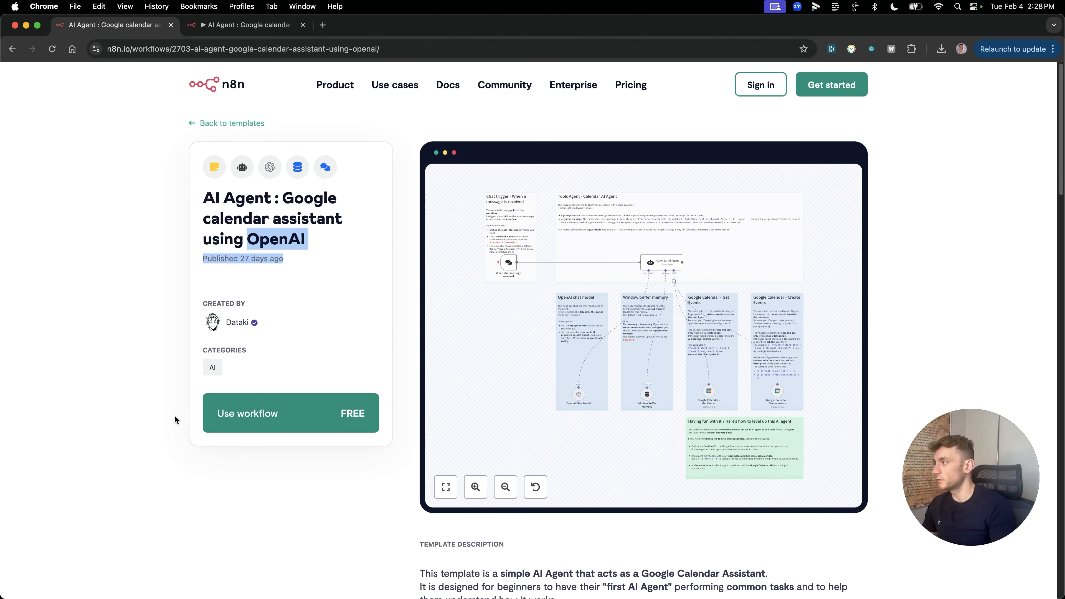
click(302, 413)
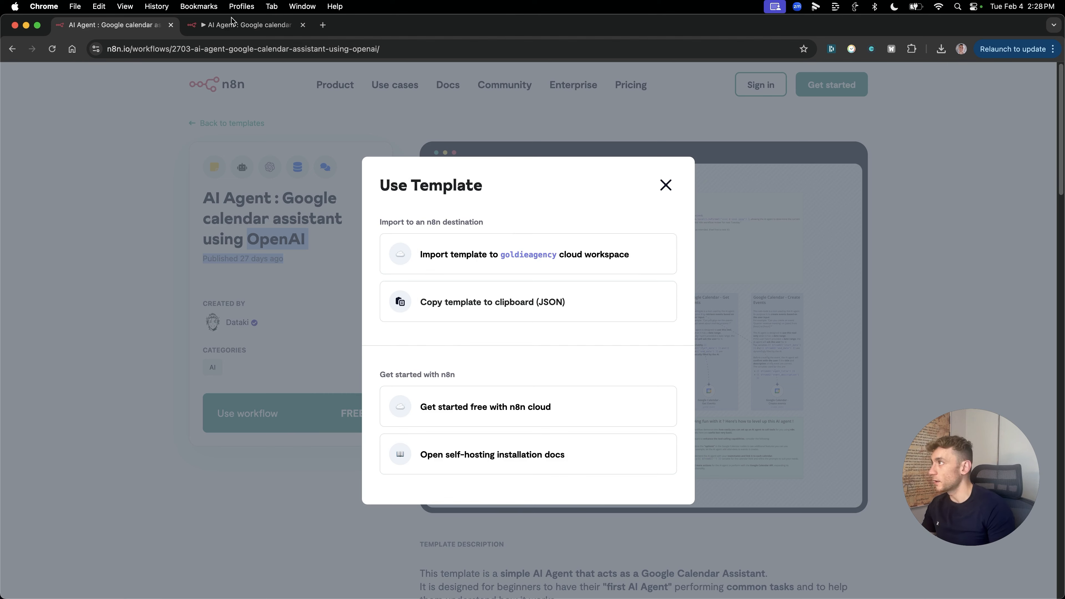
click(240, 26)
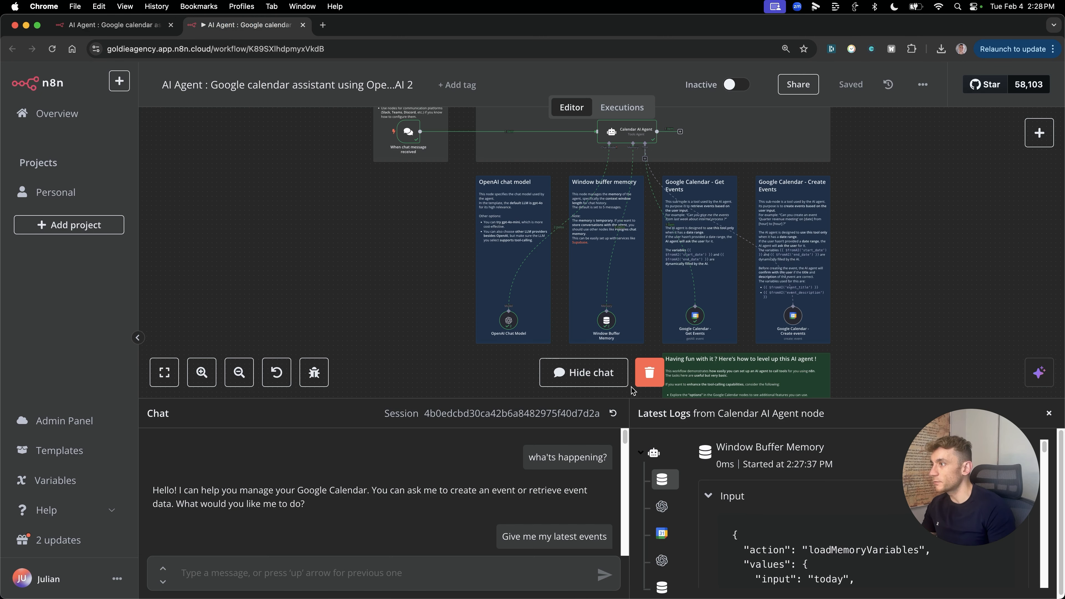
Step: Clear the previous execution, hide the chat, and look over the canvas notes
click(638, 383)
click(602, 373)
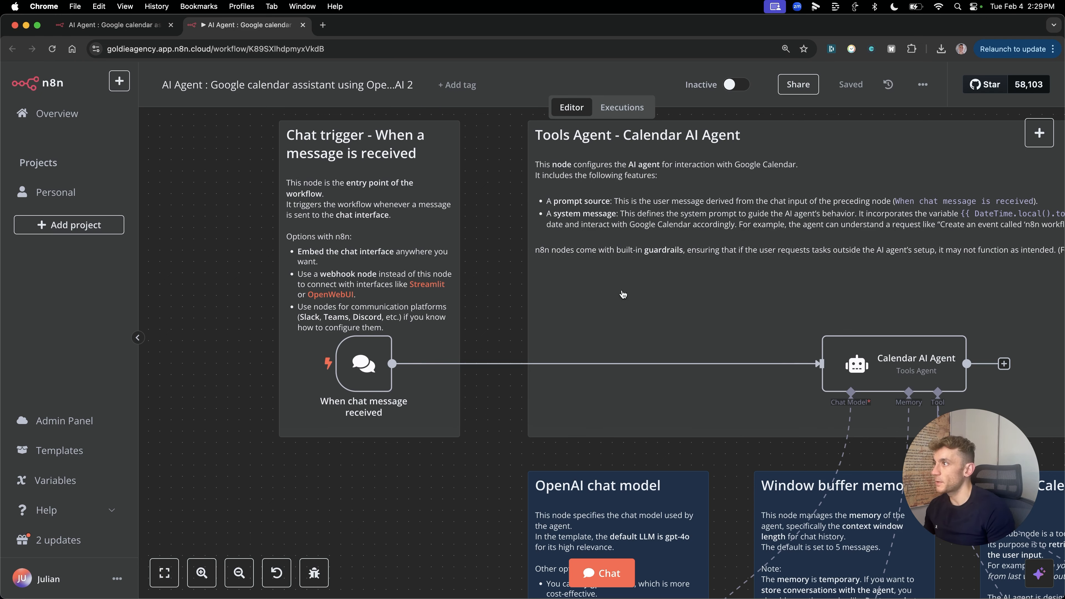
scroll(820, 352, down, 2)
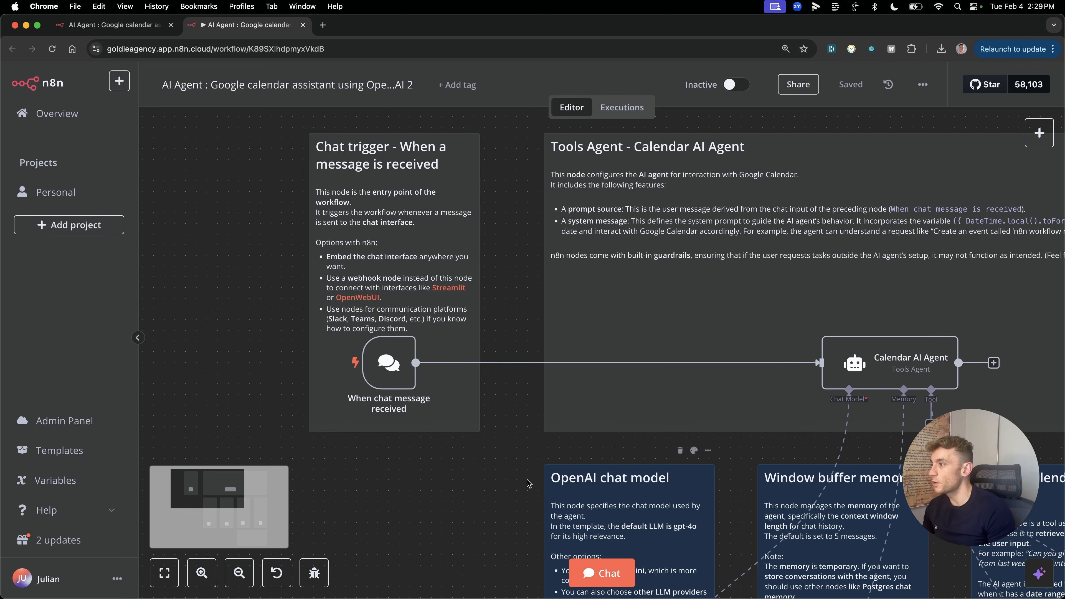
click(277, 573)
mouse_move(395, 340)
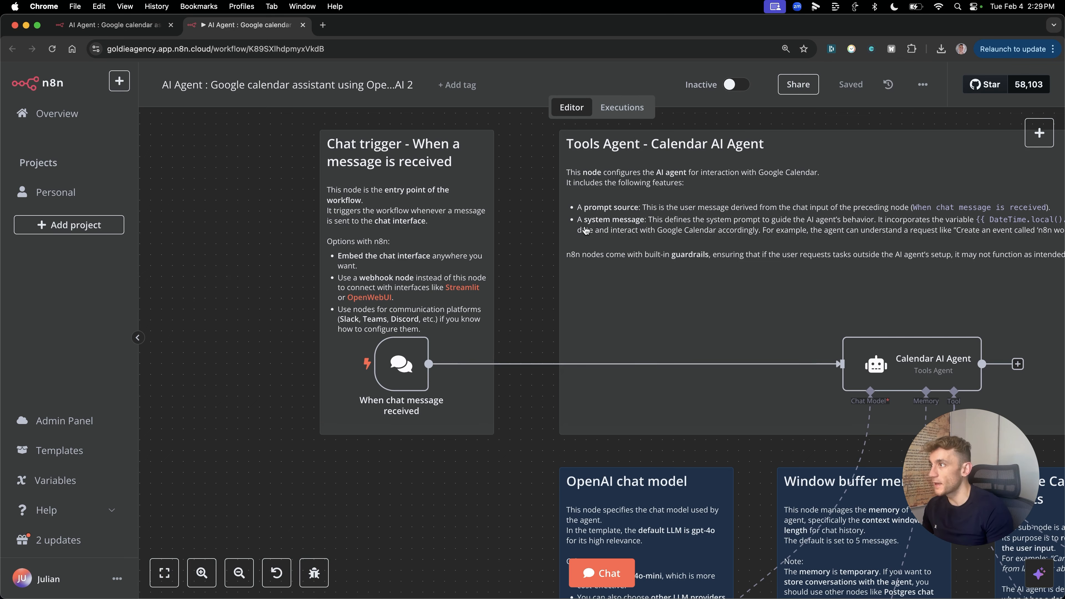
scroll(637, 285, down, 5)
scroll(690, 330, down, 3)
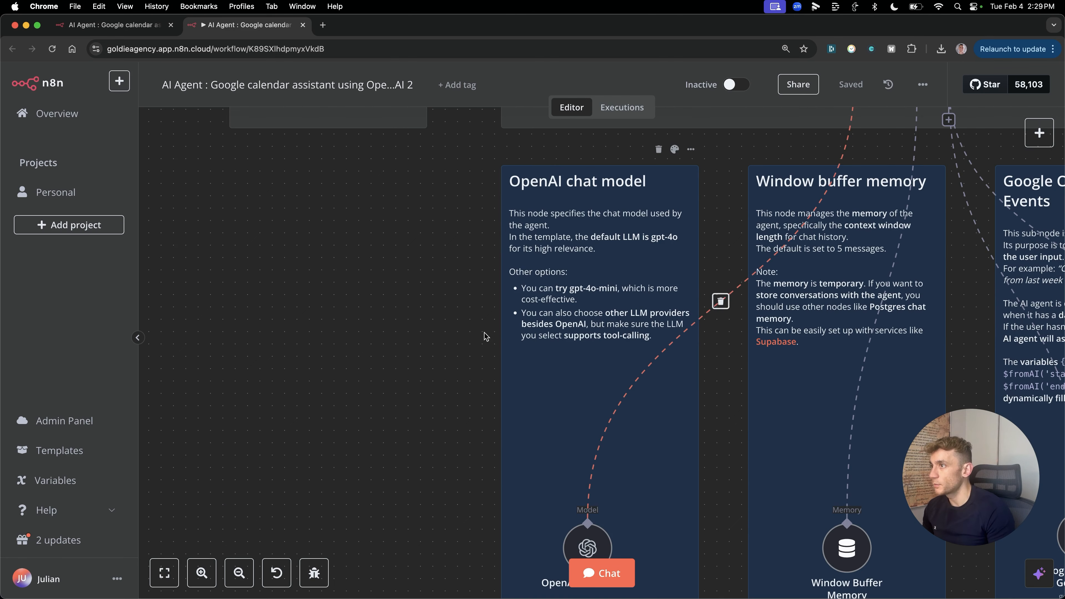
scroll(822, 349, right, 5)
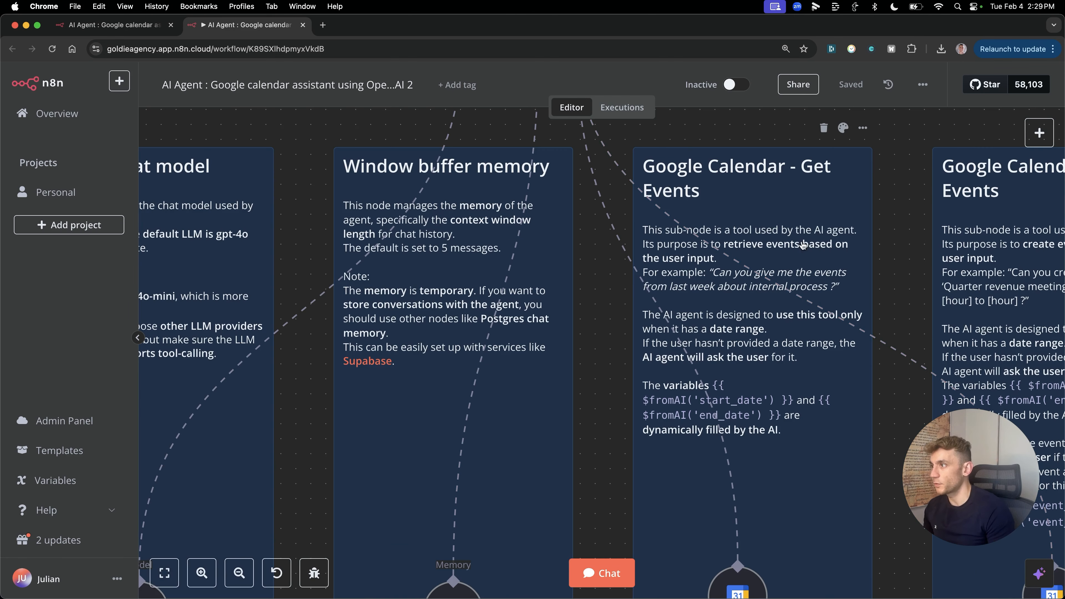
mouse_move(730, 264)
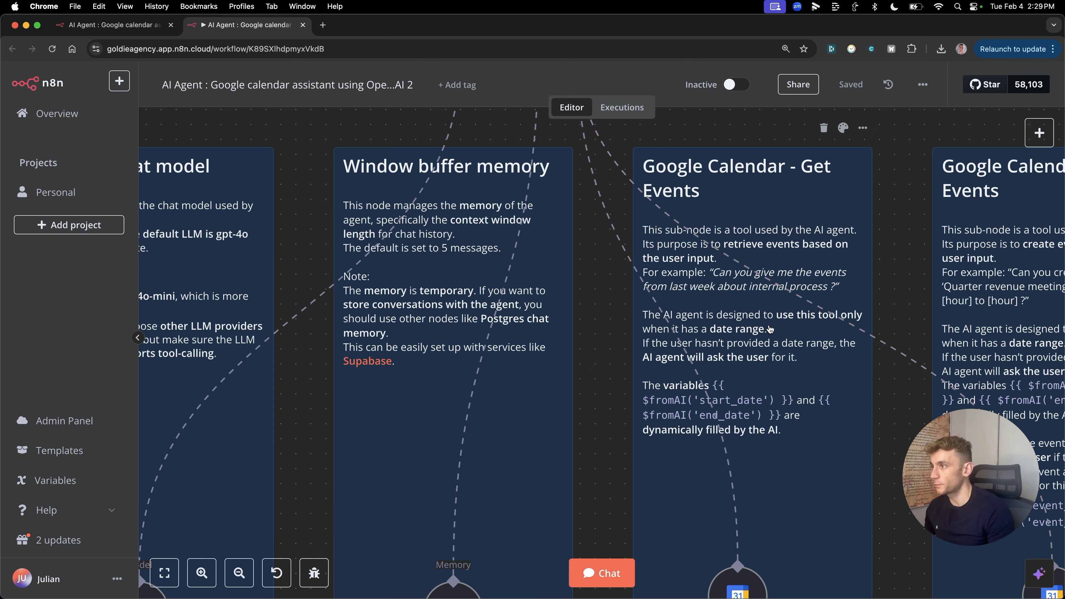
scroll(695, 325, down, 5)
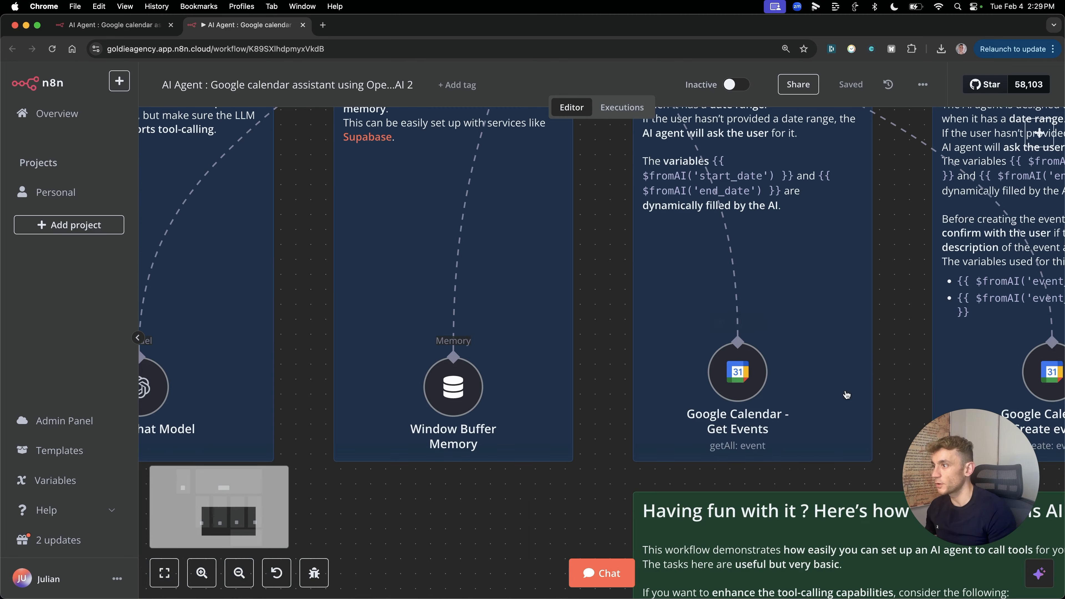
scroll(838, 372, up, 2)
scroll(816, 379, down, 5)
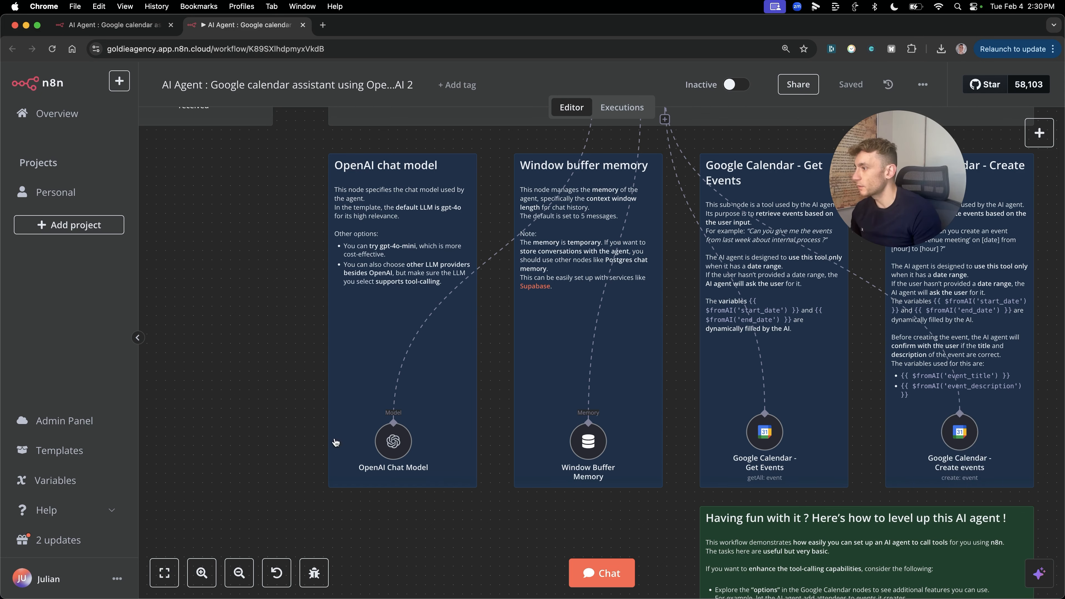
Step: Ask the agent 'Give me the latest events that are happening today', then clarify today only
click(606, 573)
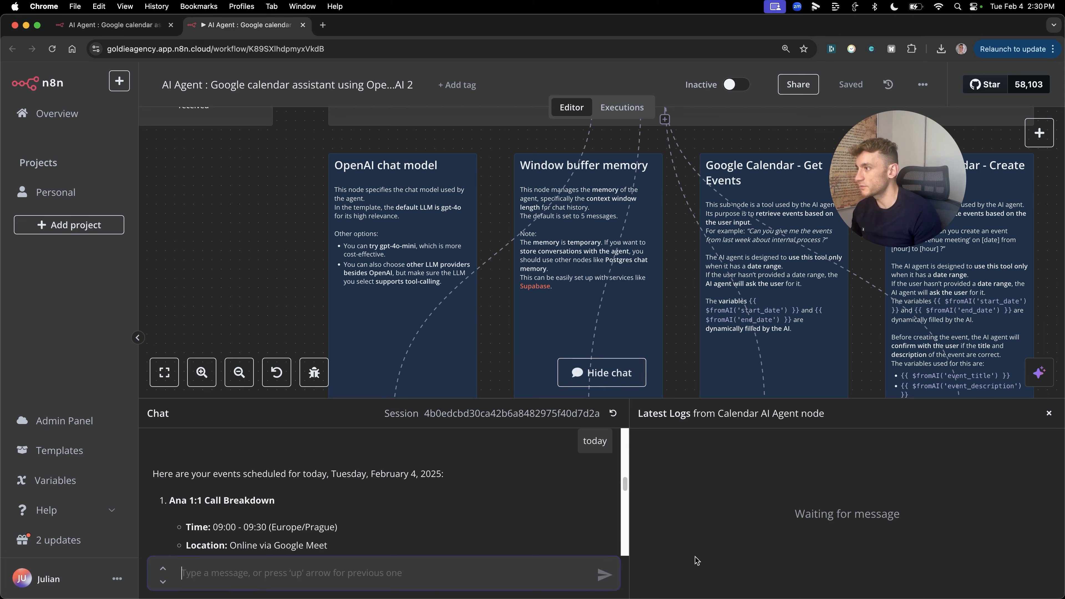
click(431, 579)
text(Give me the latest events)
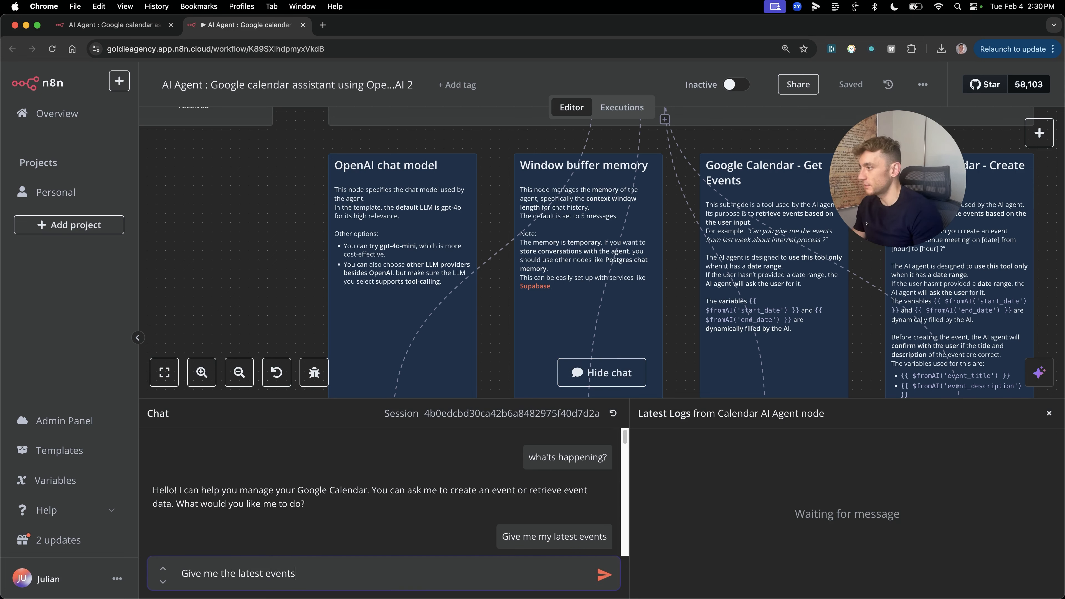
text( that are happening today)
key(Return)
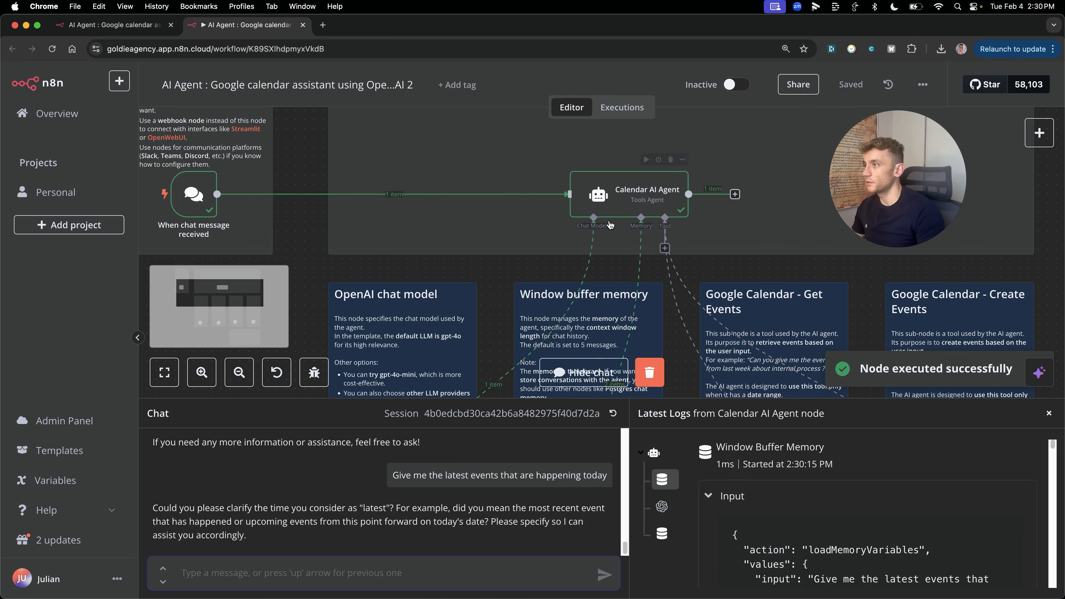
scroll(630, 238, down, 5)
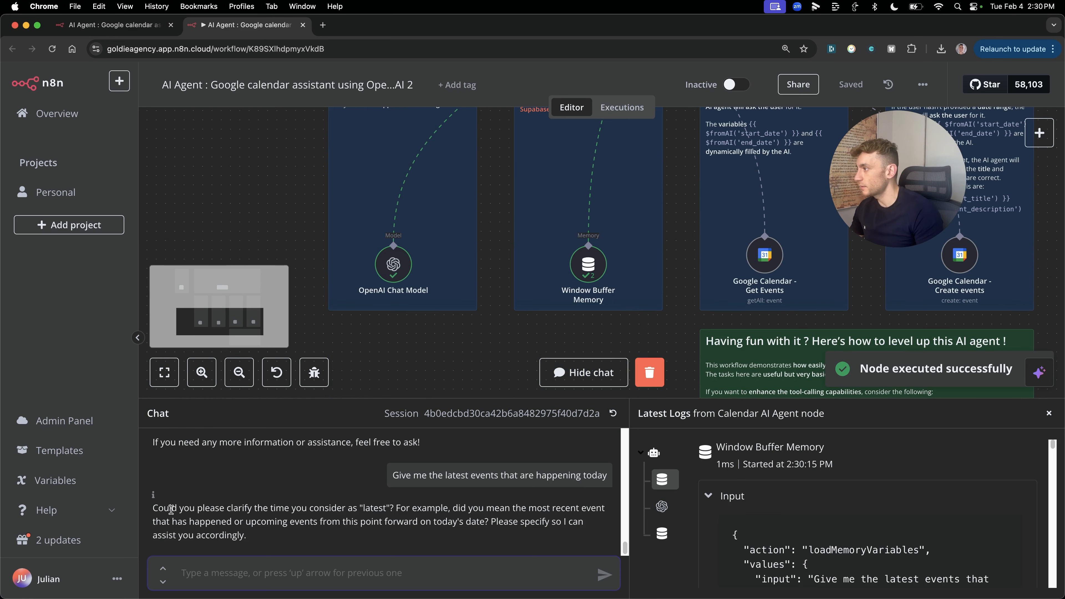
drag(150, 508, 414, 557)
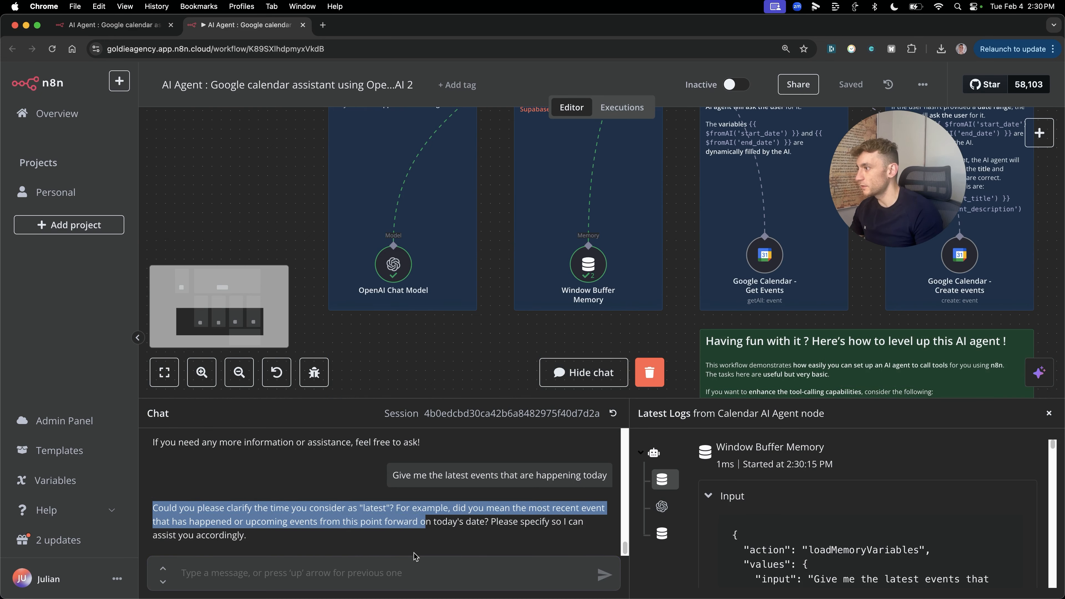
click(402, 564)
text(just for today)
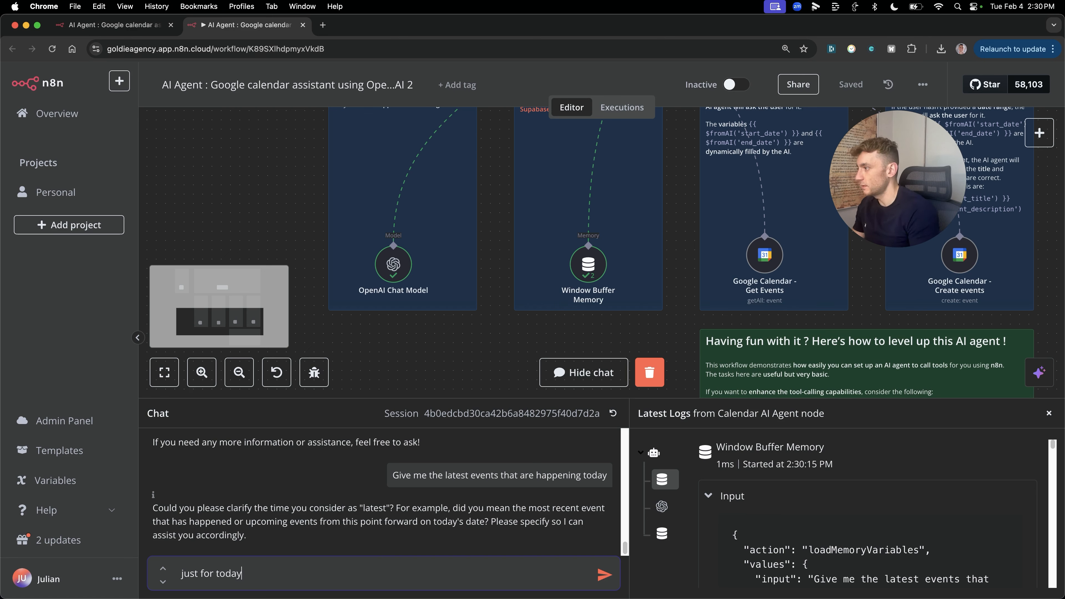
key(Return)
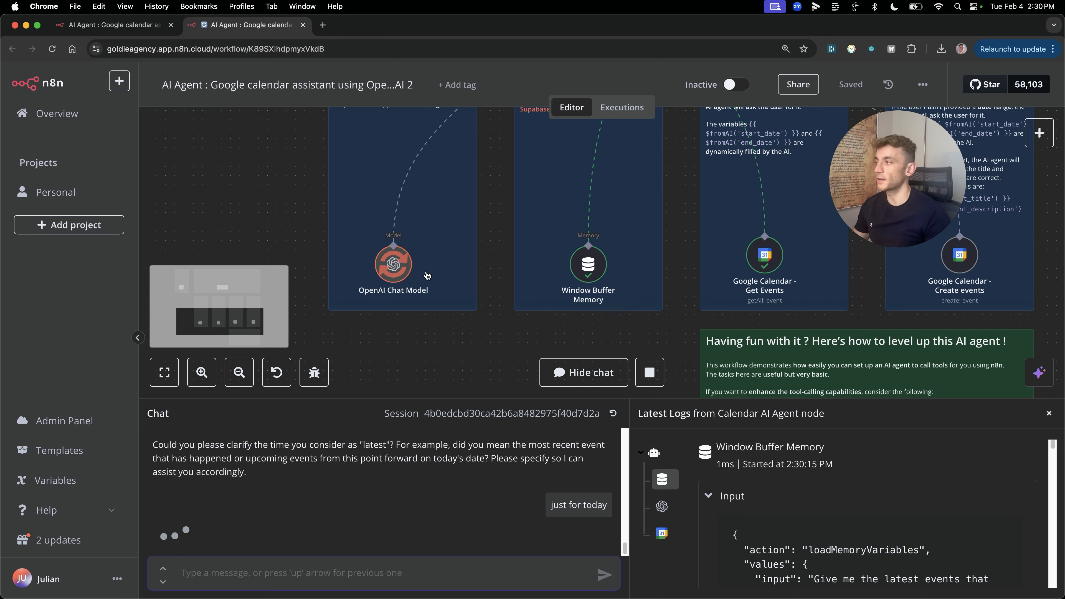
Step: Review the February 4, 2025 meetings, highlighting the first event's title, time and location
scroll(277, 479, down, 3)
scroll(251, 482, up, 4)
scroll(226, 486, down, 1)
drag(148, 479, 503, 468)
scroll(335, 476, down, 1)
click(222, 476)
drag(178, 463, 319, 471)
drag(179, 497, 365, 501)
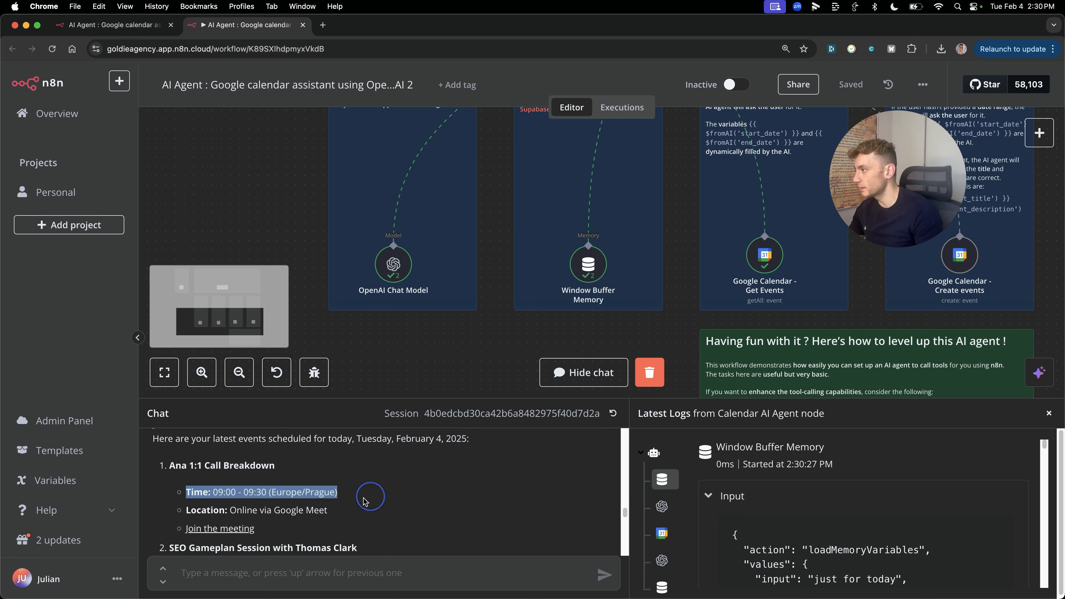
drag(180, 511, 365, 514)
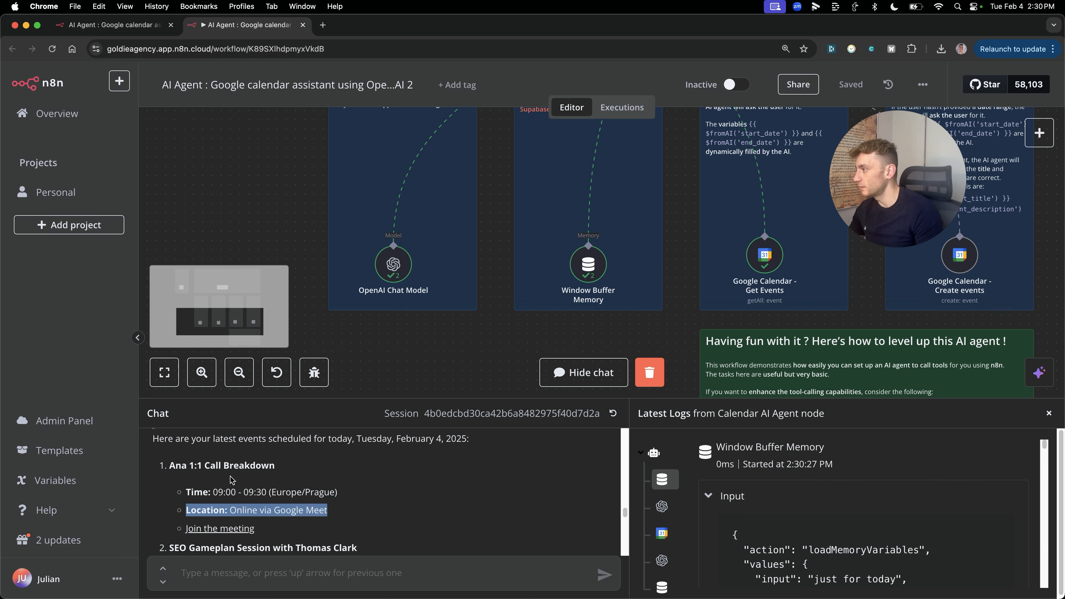
scroll(436, 521, down, 15)
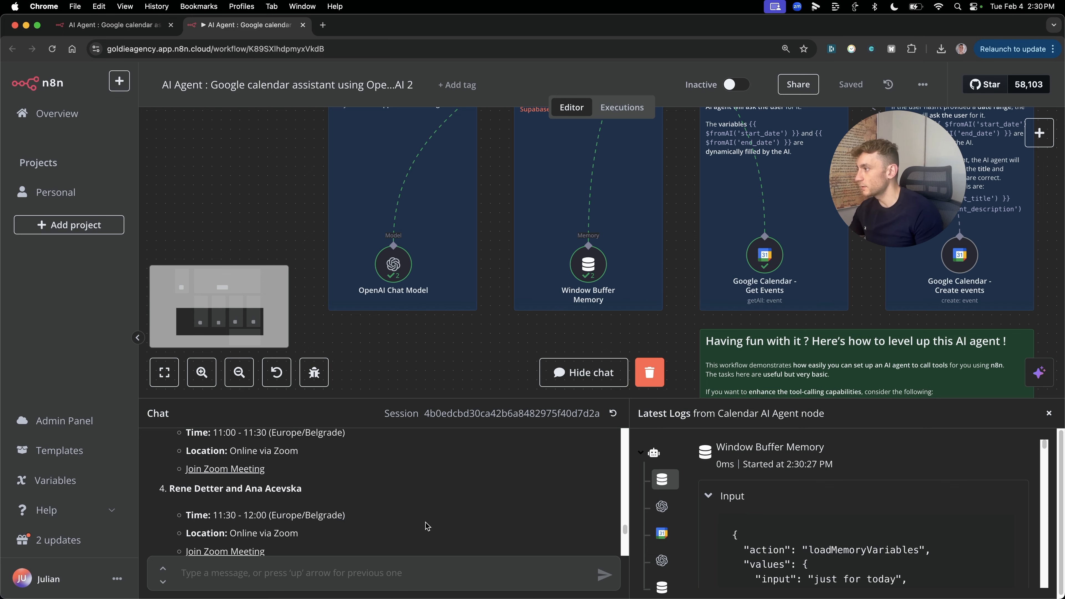
scroll(428, 527, up, 15)
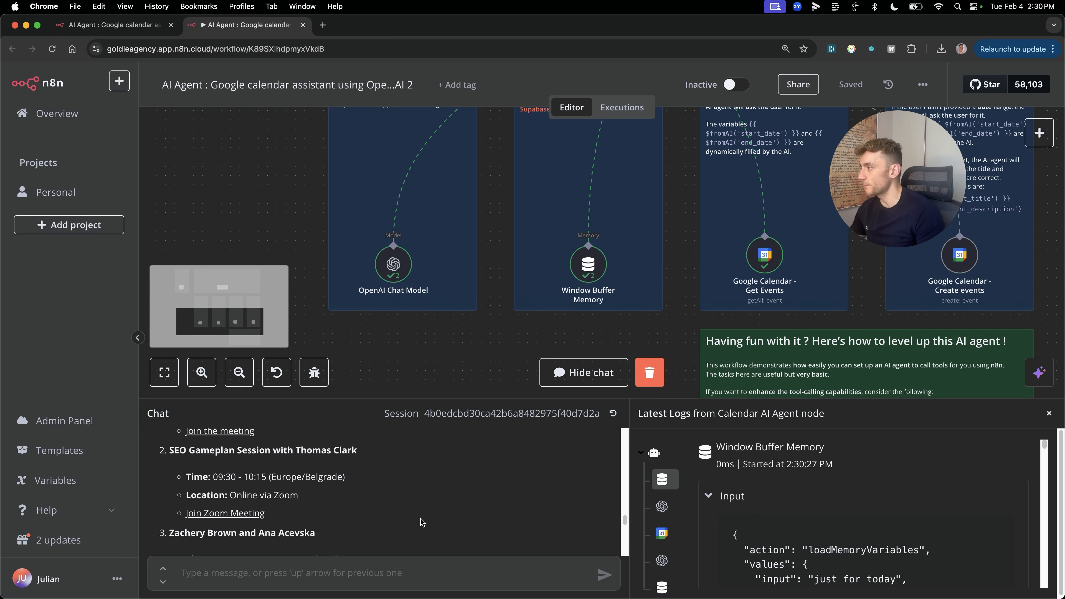
scroll(772, 246, up, 5)
scroll(772, 245, down, 1)
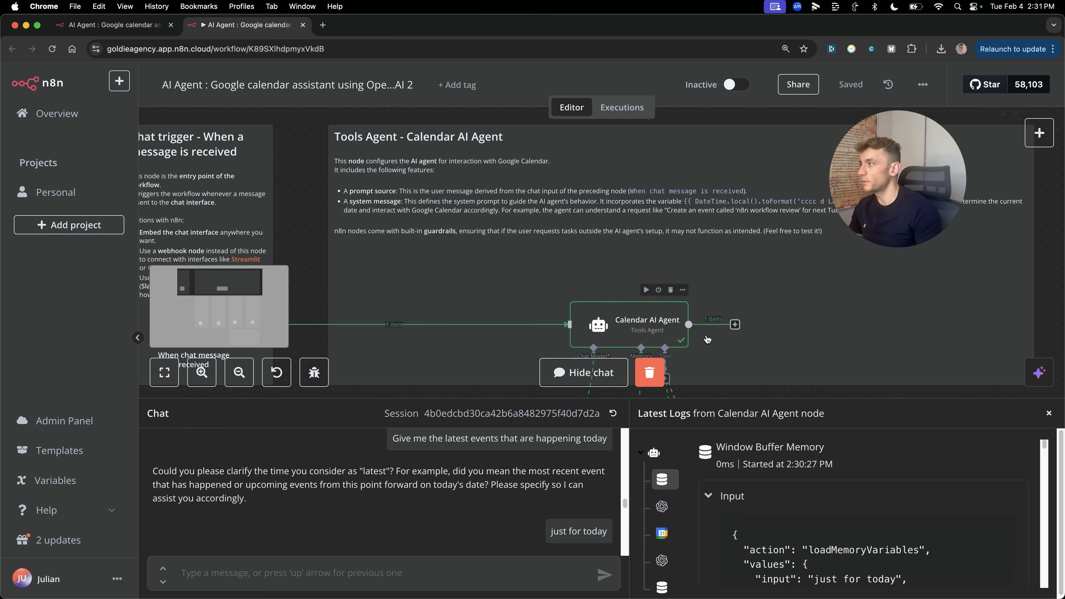
scroll(654, 263, up, 4)
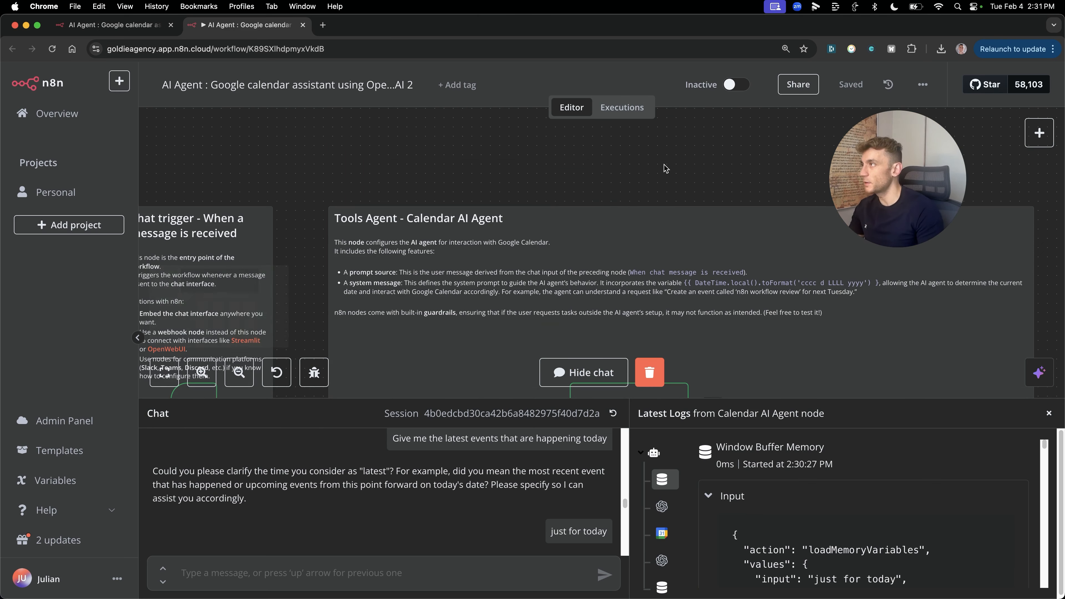
scroll(667, 207, down, 10)
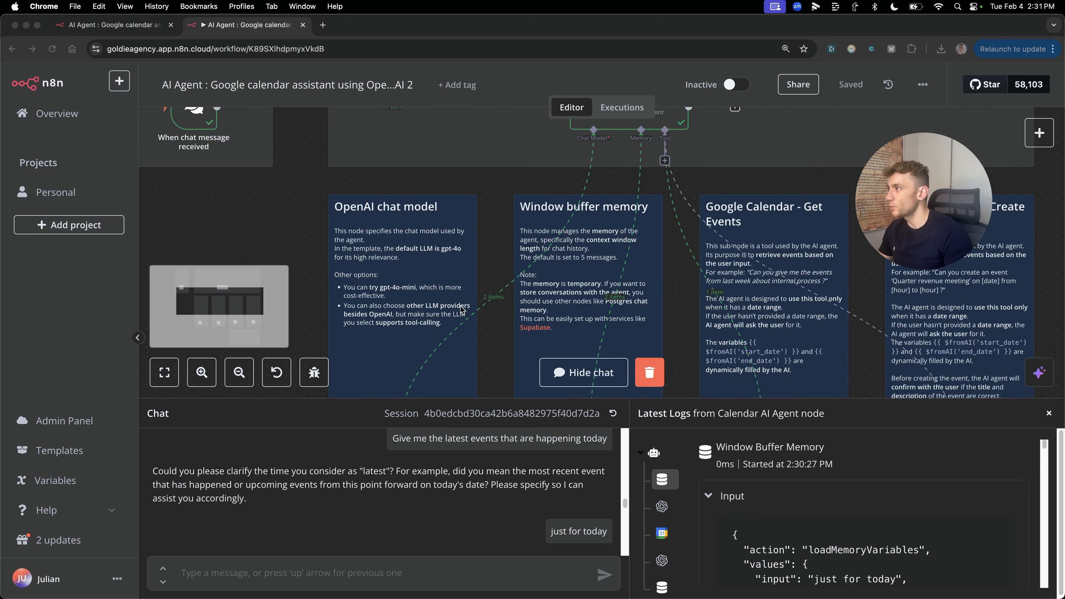
Step: Delete the OpenAI Chat Model node from the calendar agent
click(321, 233)
click(273, 293)
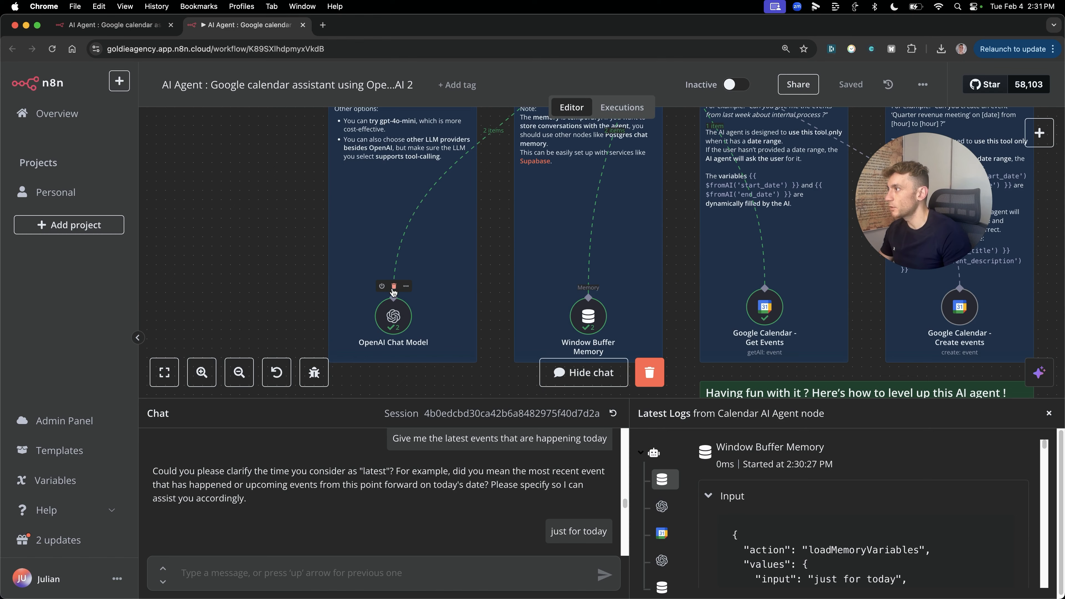
click(394, 286)
scroll(491, 235, up, 5)
scroll(592, 181, down, 1)
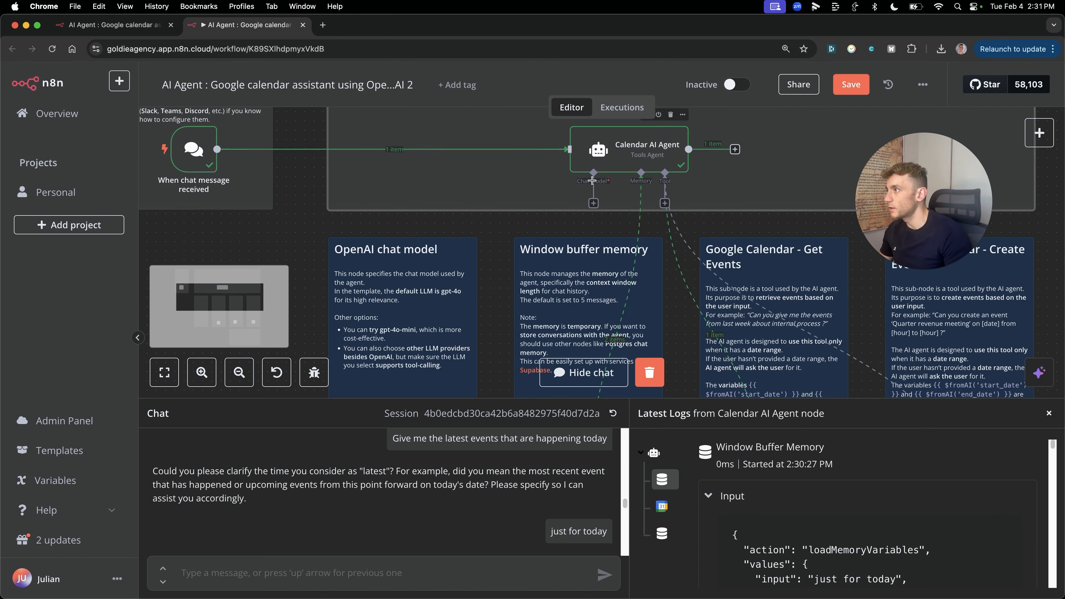
Step: Attach a Groq Chat Model using deepseek-r1-distill-llama-70b to the agent
drag(594, 204, 388, 311)
text(groq)
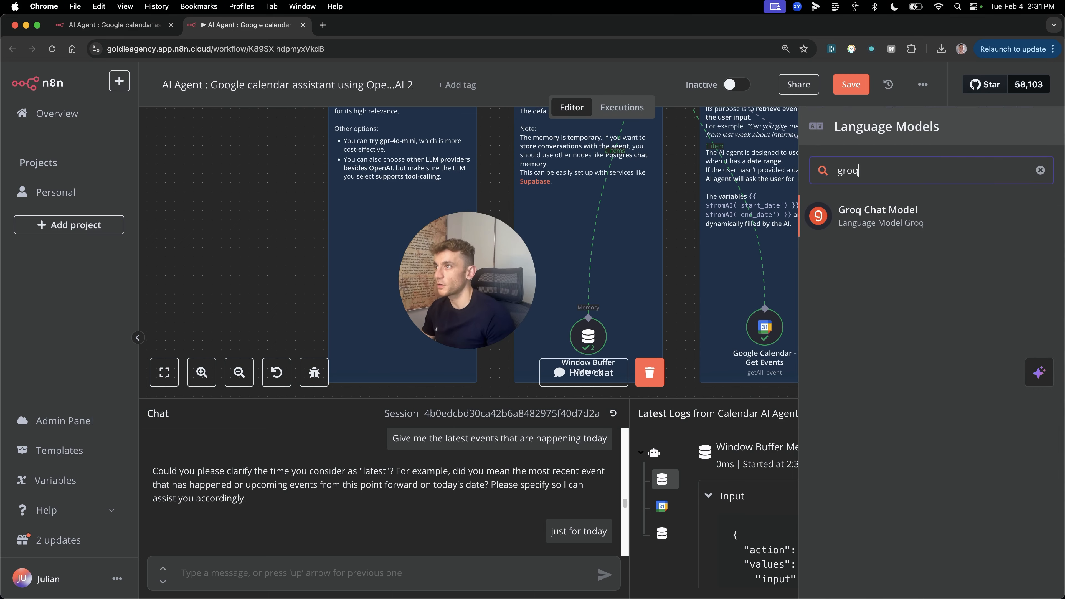
click(897, 215)
click(418, 218)
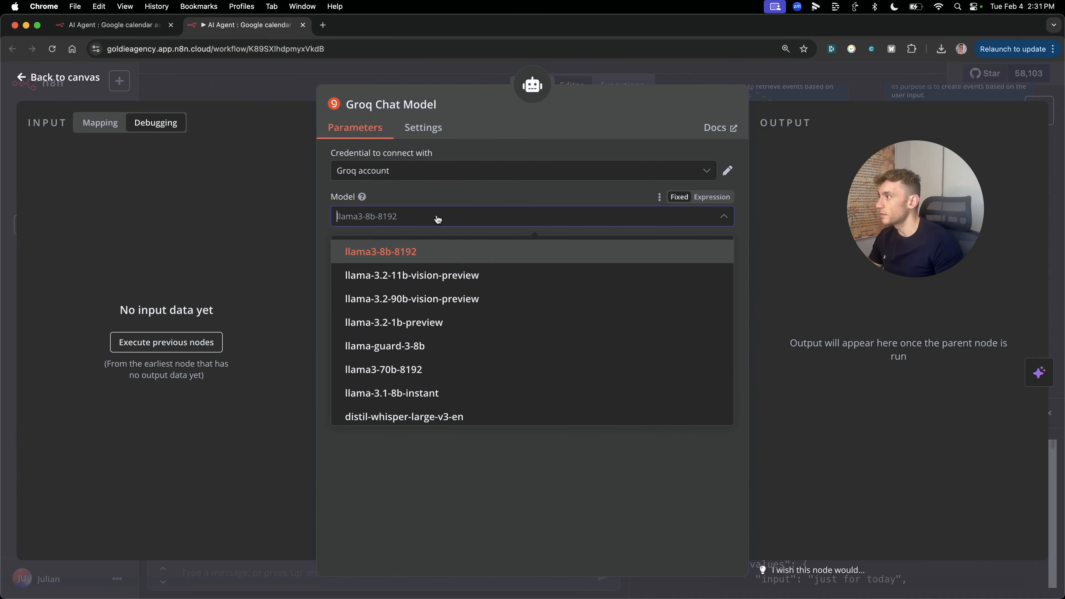
scroll(436, 290, down, 5)
text(deep)
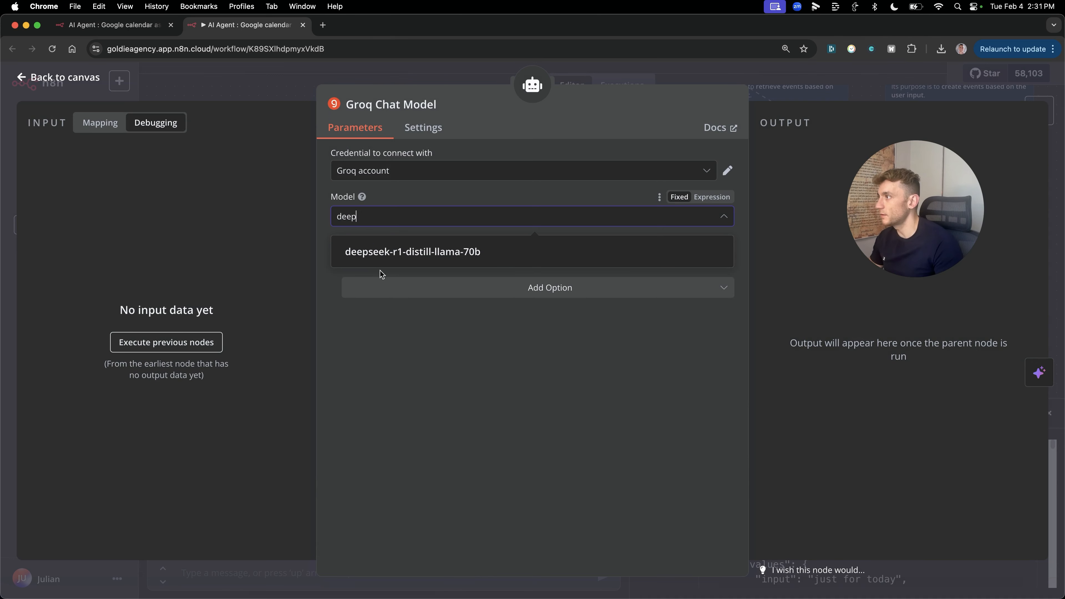
click(436, 252)
key(Escape)
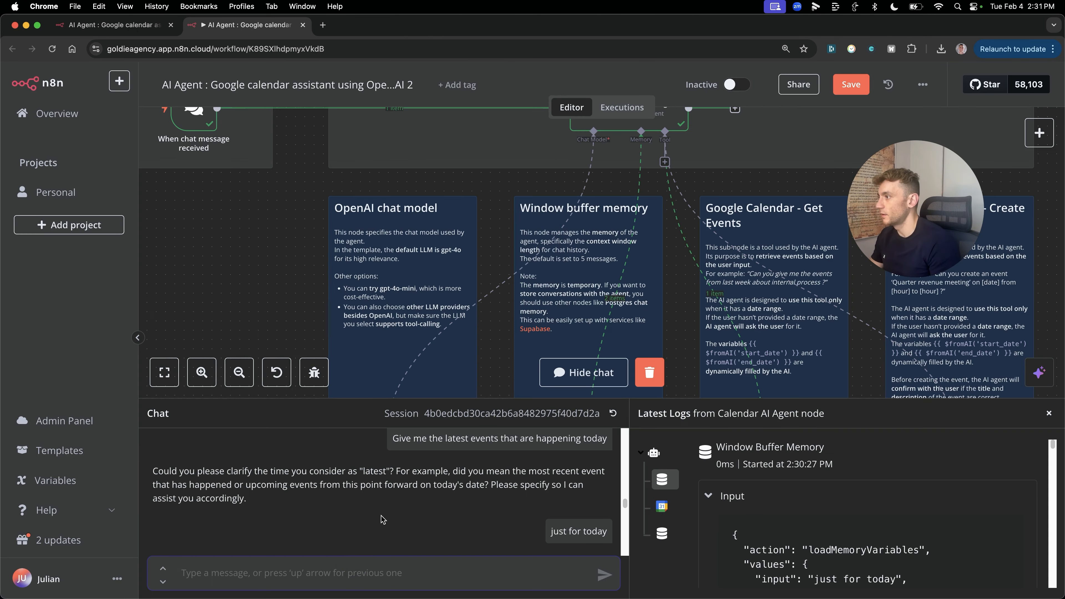
Step: Send 'give me the details of my calendar today' and read through the Groq-powered reply
text(give me the detail)
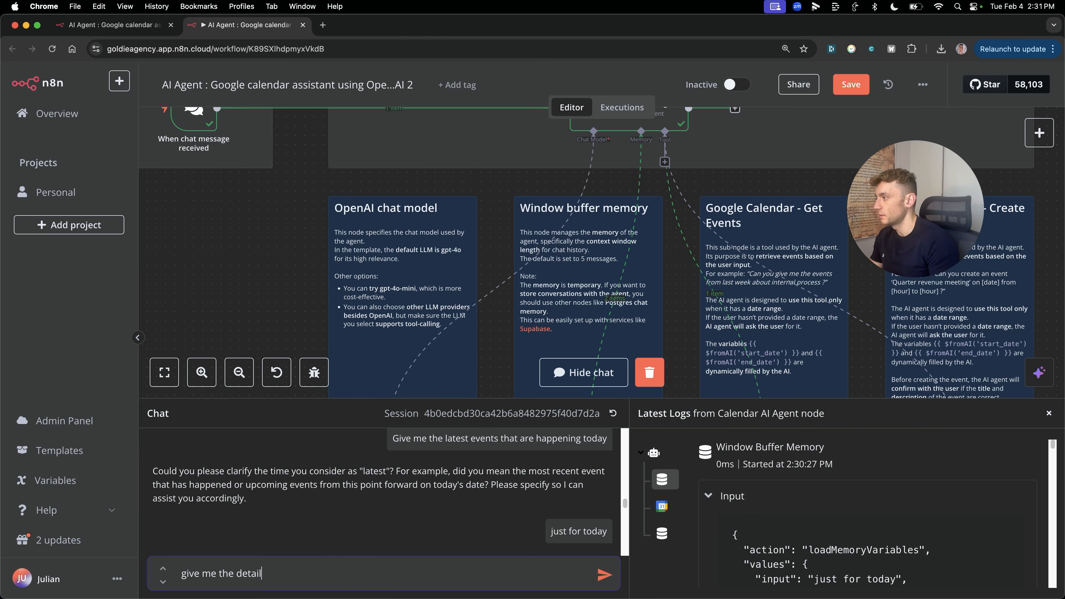
text(s of my calendar today)
key(Return)
scroll(530, 273, up, 2)
scroll(530, 272, down, 5)
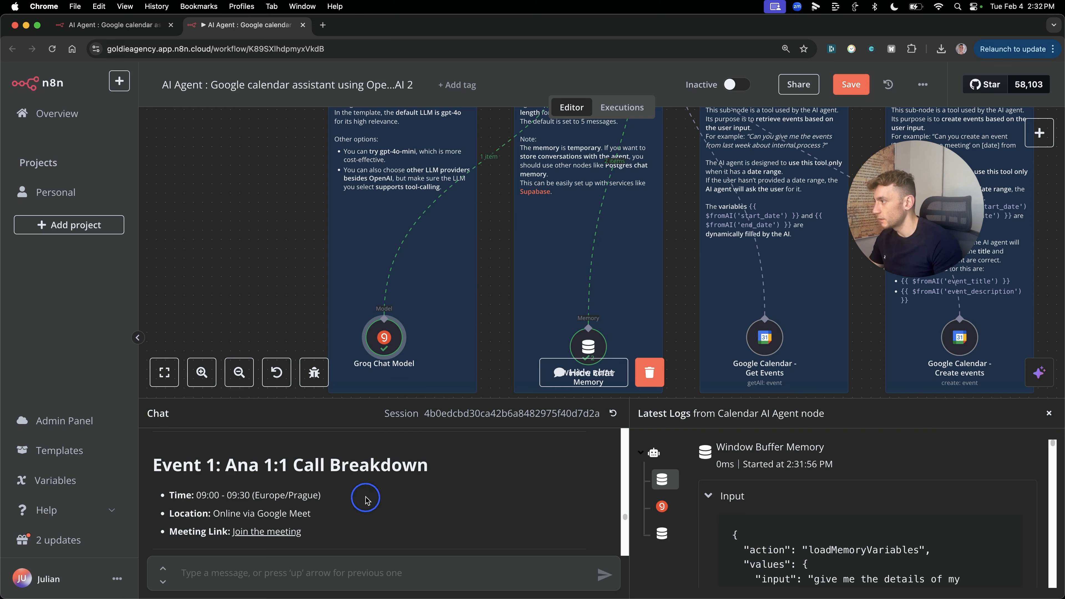
scroll(363, 497, down, 15)
scroll(452, 522, up, 20)
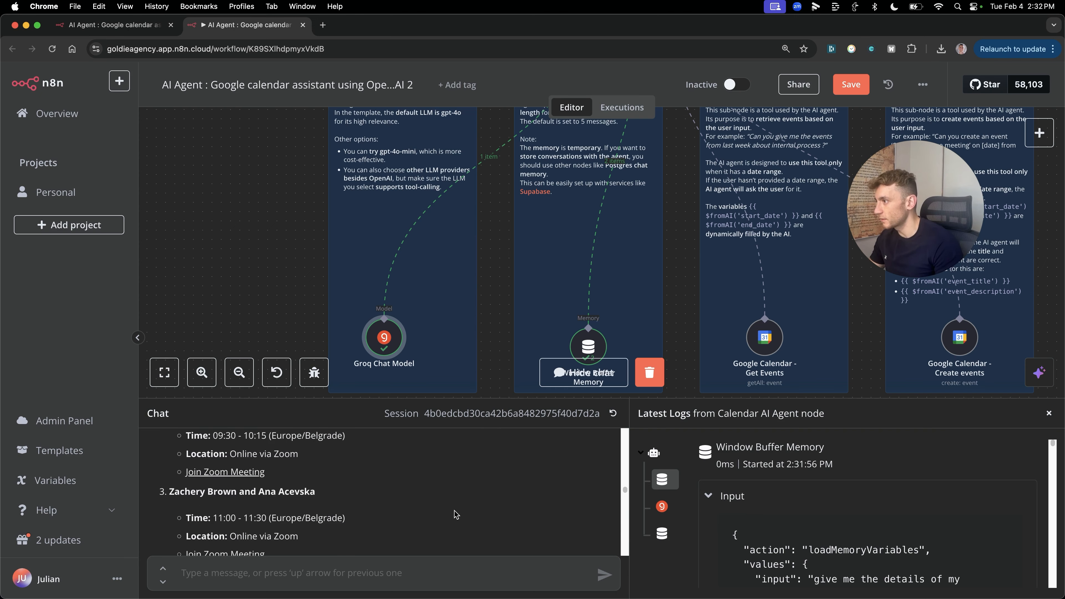
scroll(568, 513, down, 5)
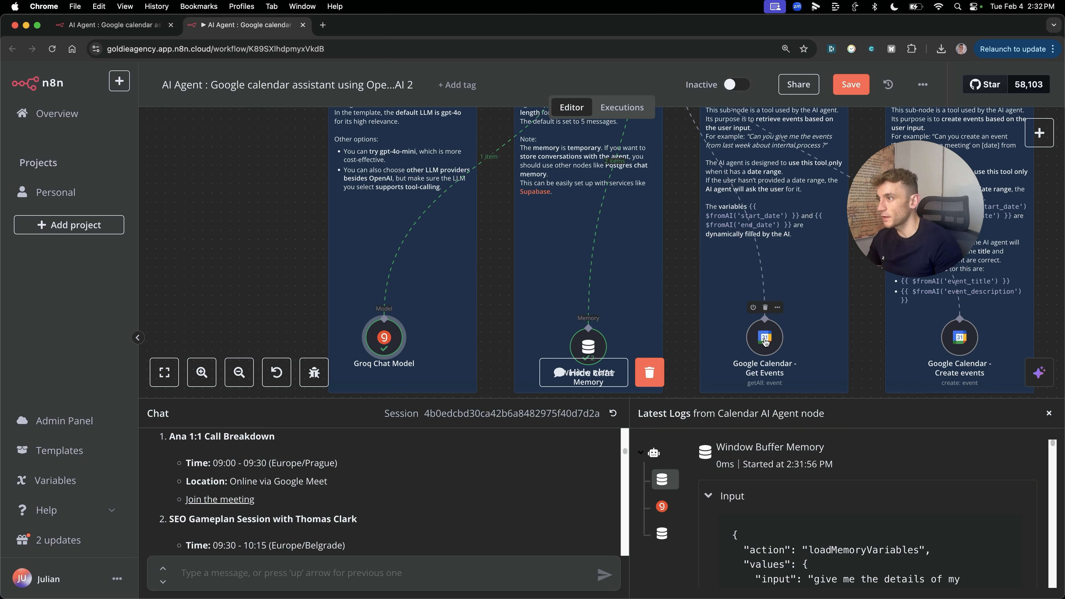
click(965, 342)
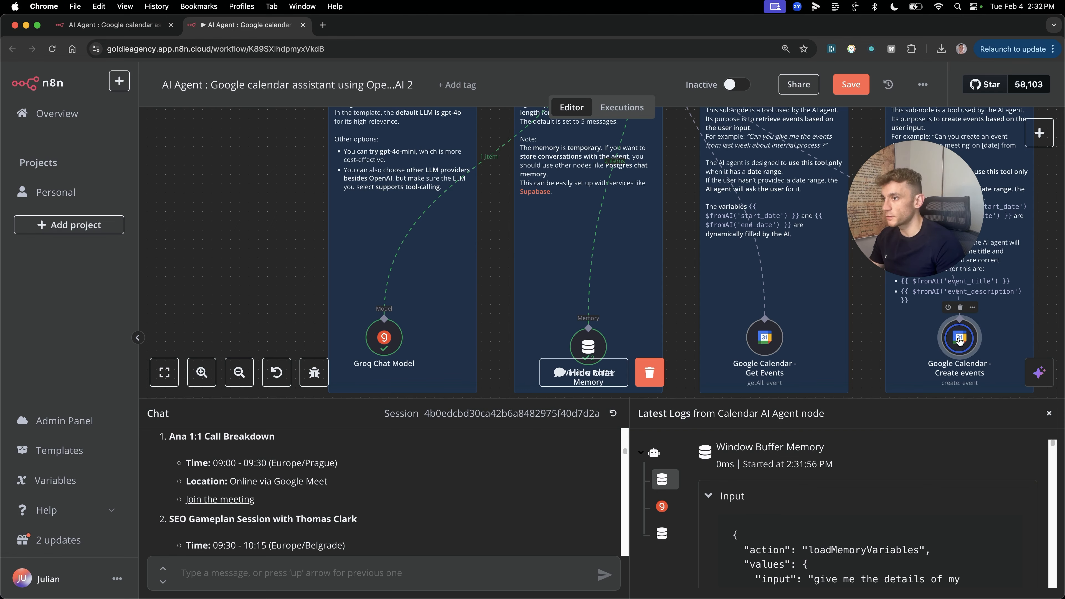
double_click(960, 342)
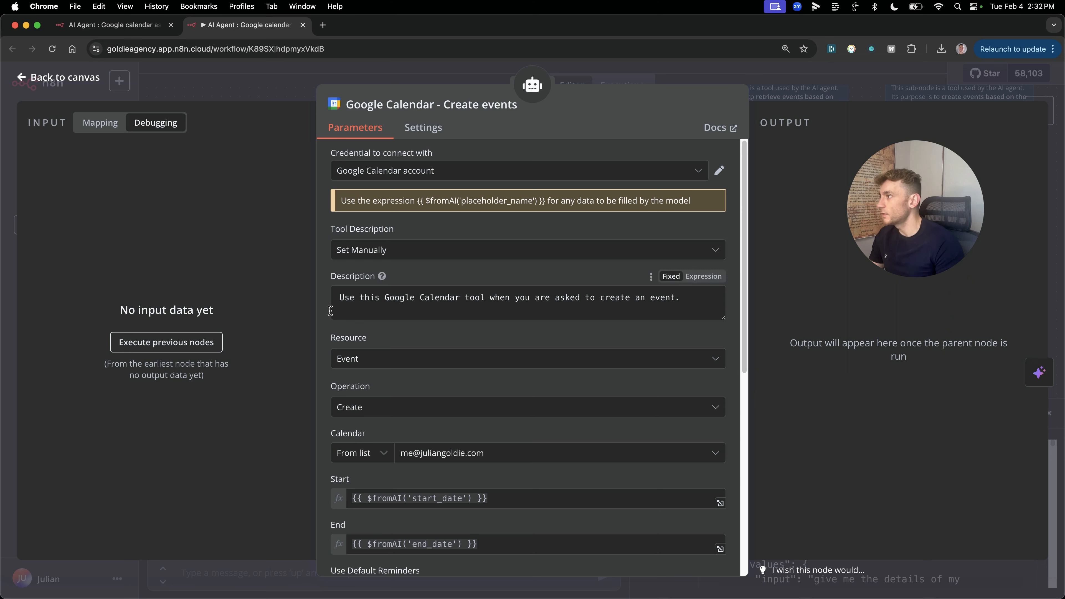
drag(342, 298, 711, 297)
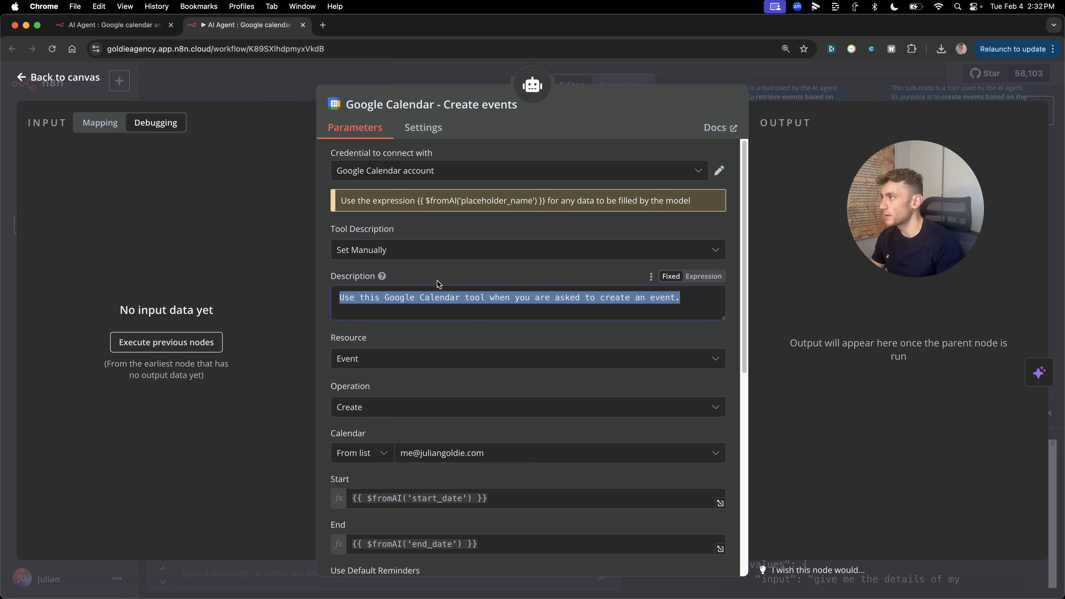
click(445, 276)
scroll(343, 270, down, 5)
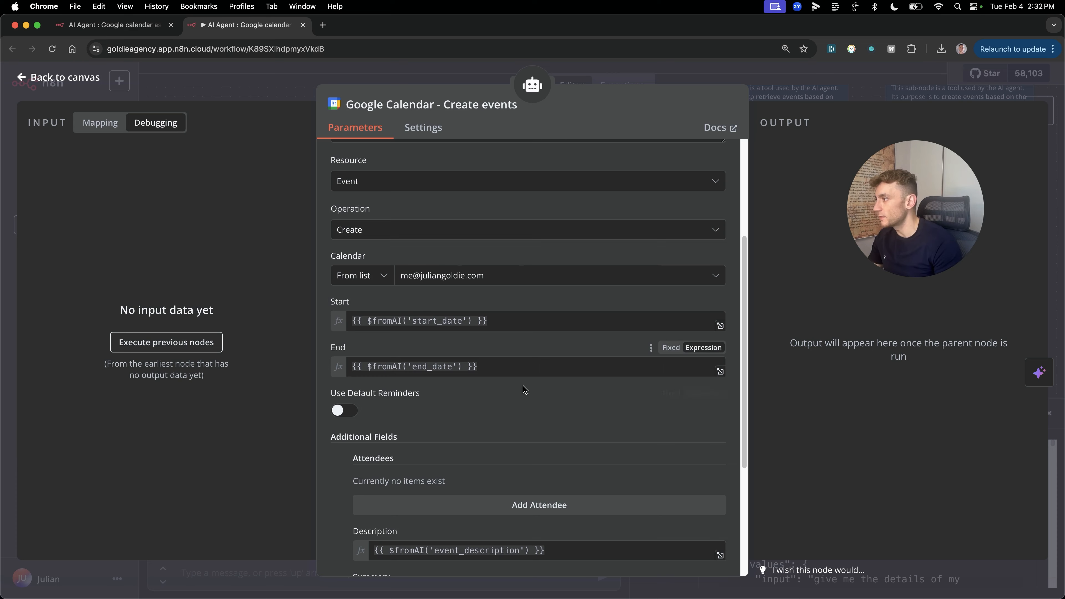
scroll(523, 389, down, 4)
scroll(411, 414, up, 7)
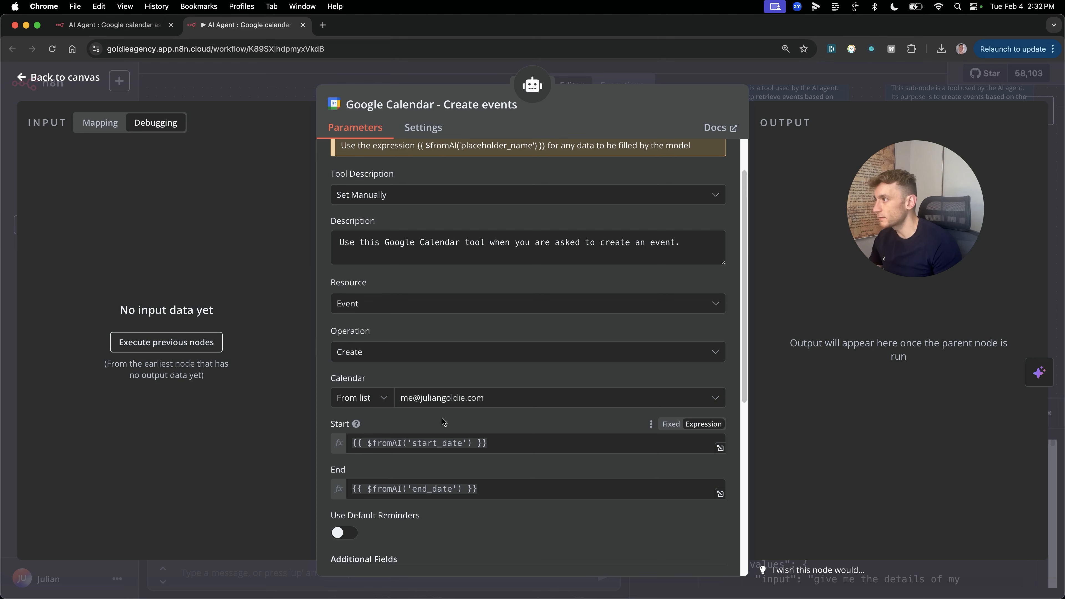
key(Escape)
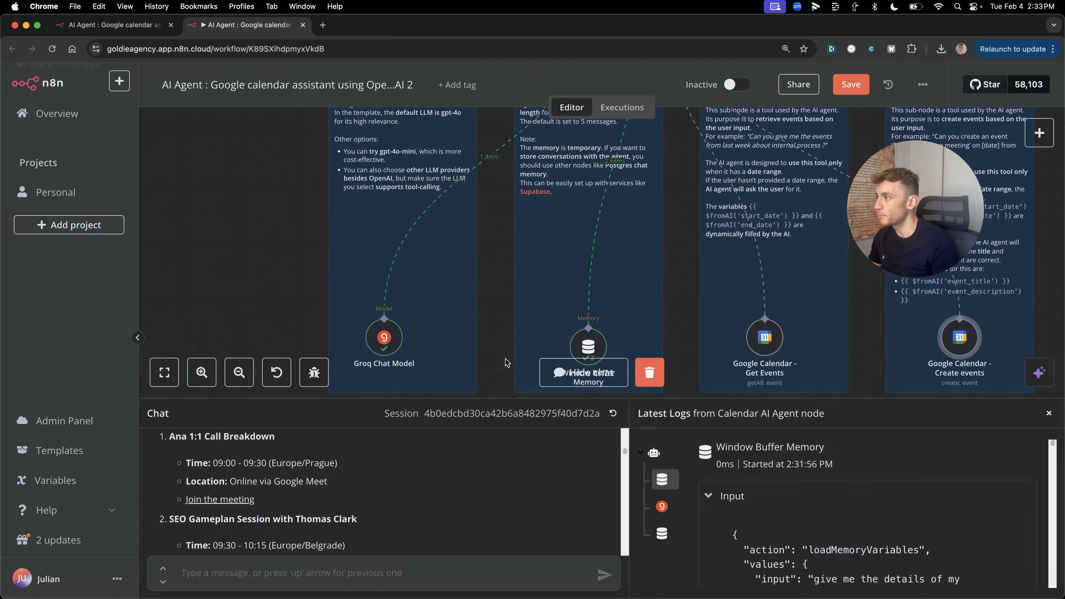
Step: Ask the agent for a tomorrow lunch event at Maccy D's and review its proposed details
text(Add a calendar e)
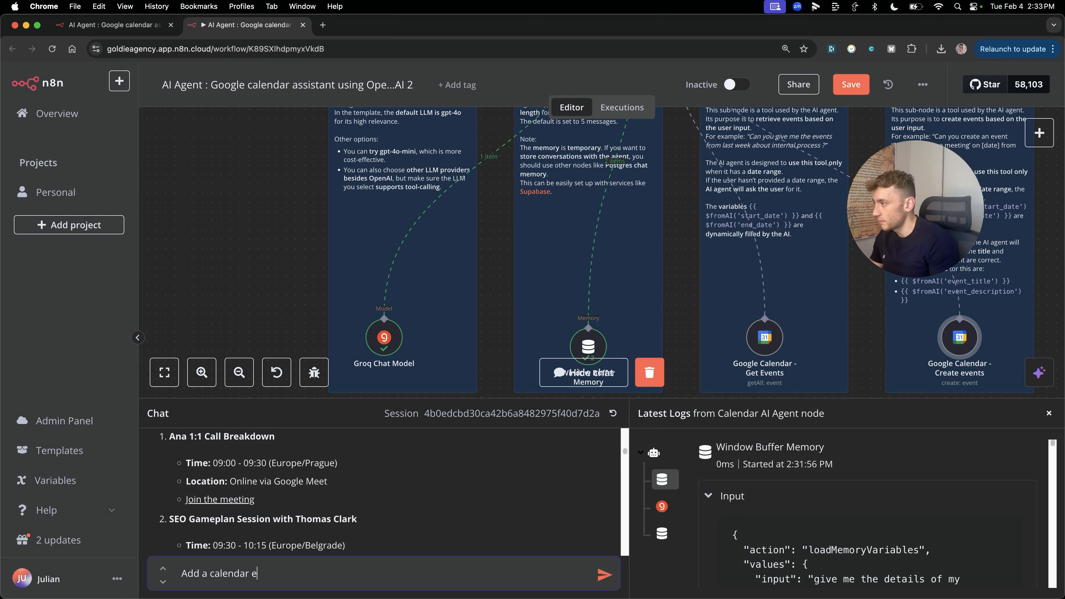
text(vent for tomorrow, for lunch at maccy ds, for 1 hour 12pm)
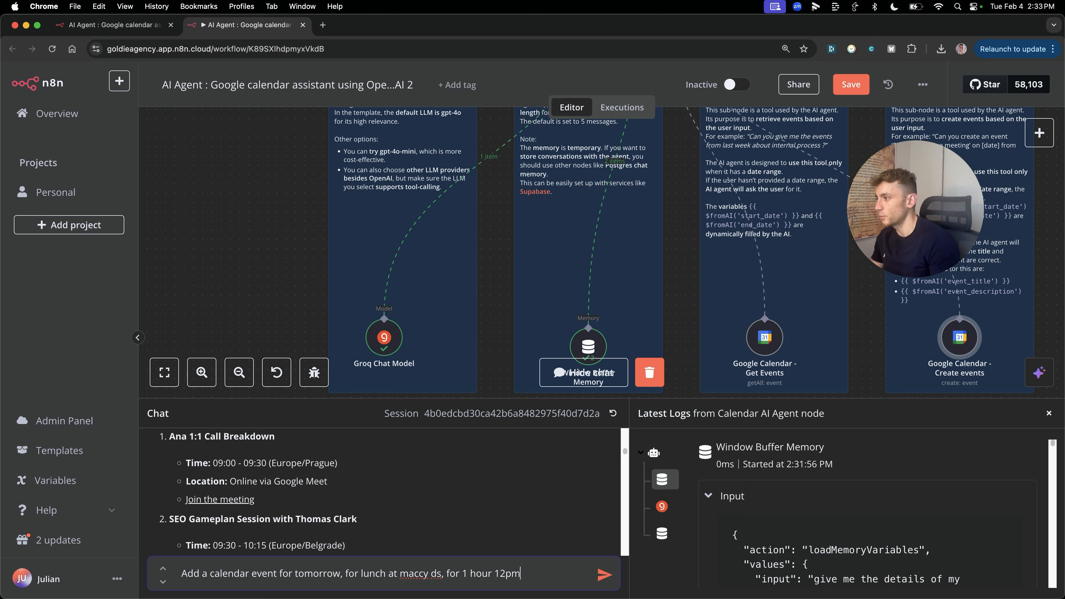
key(Return)
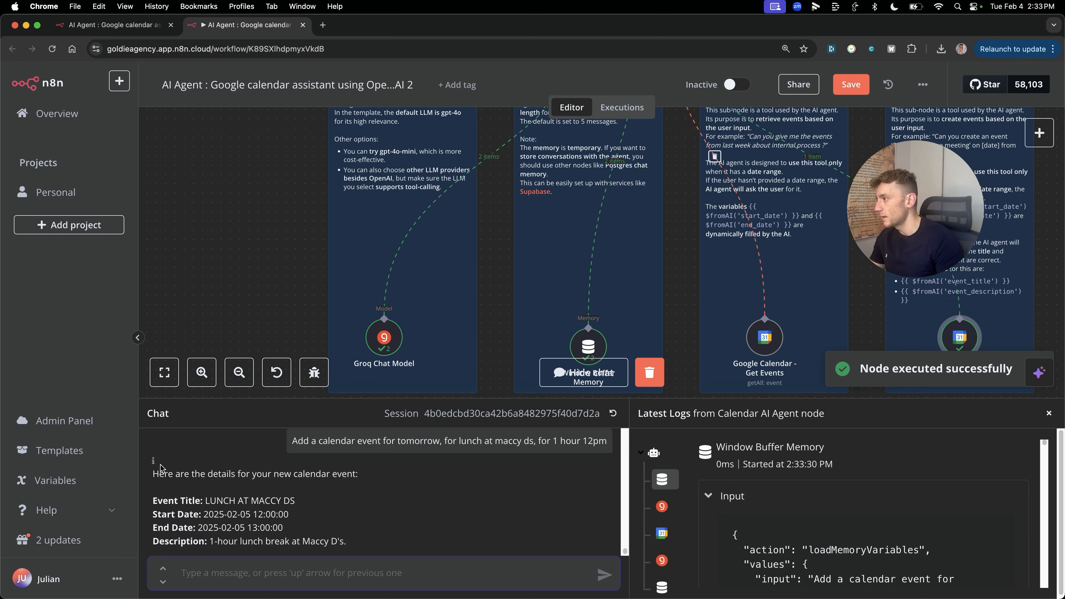
drag(156, 469, 407, 532)
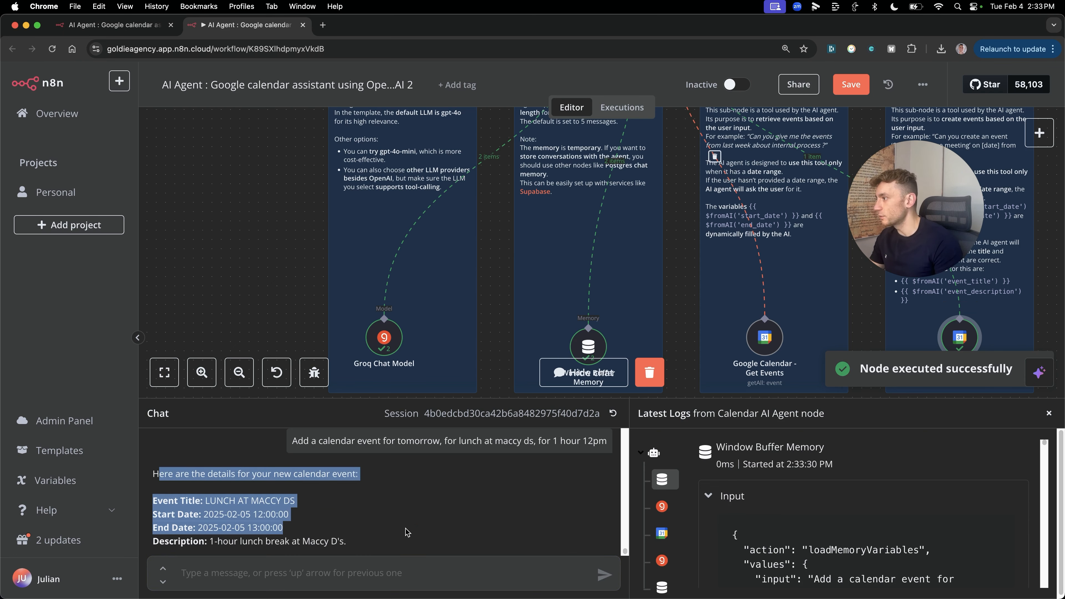
drag(150, 469, 382, 512)
Step: Confirm with 'yes' and verify the 12:00–13:00 LUNCH AT MACCY DS event in Google Calendar
click(332, 571)
text(yes)
key(Return)
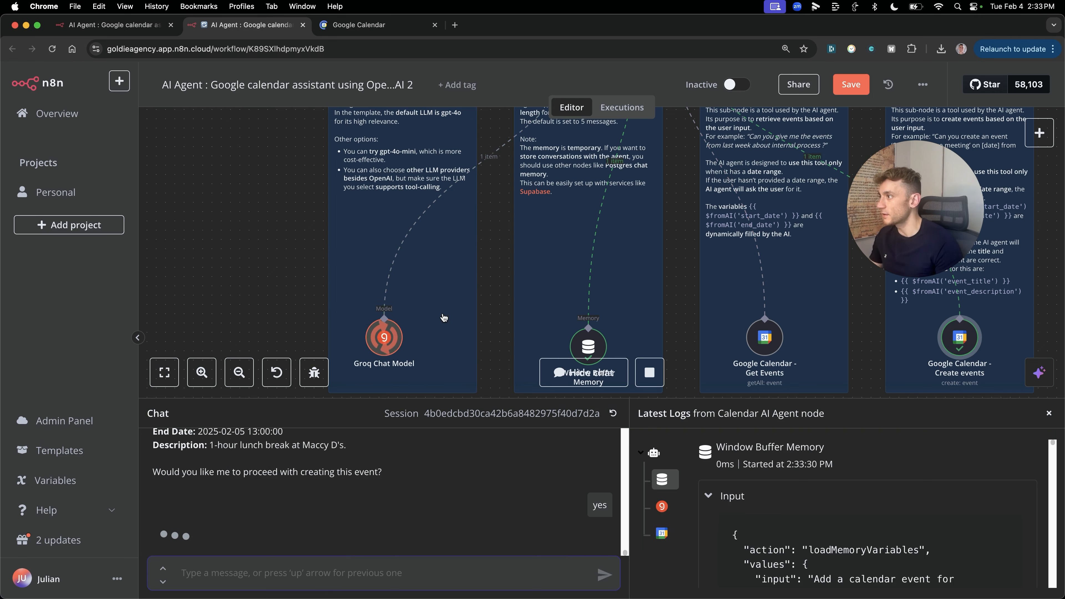
click(344, 23)
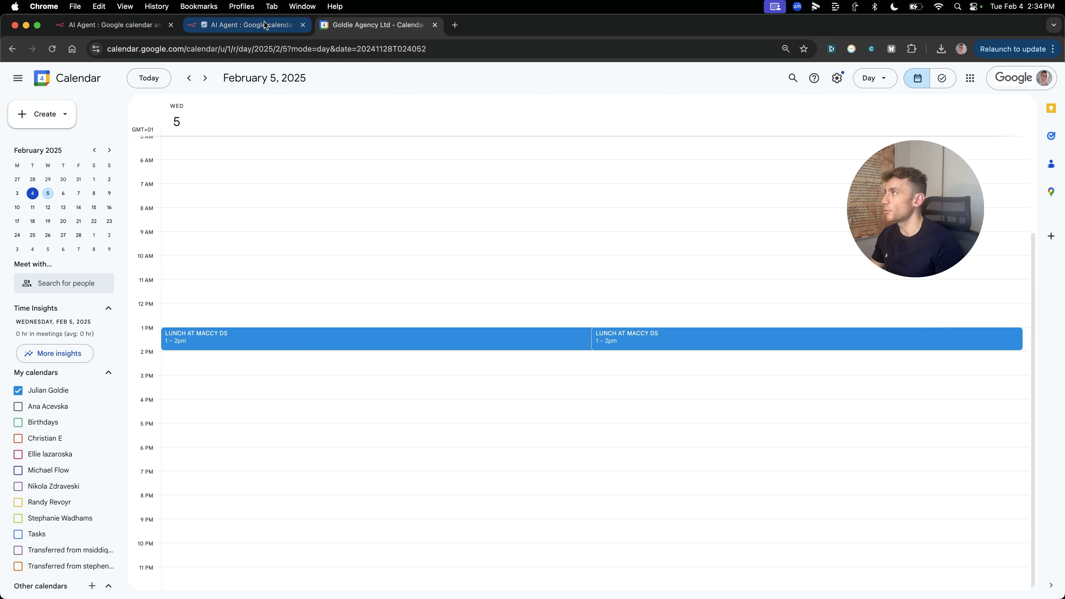
click(247, 25)
drag(157, 439, 356, 454)
click(356, 456)
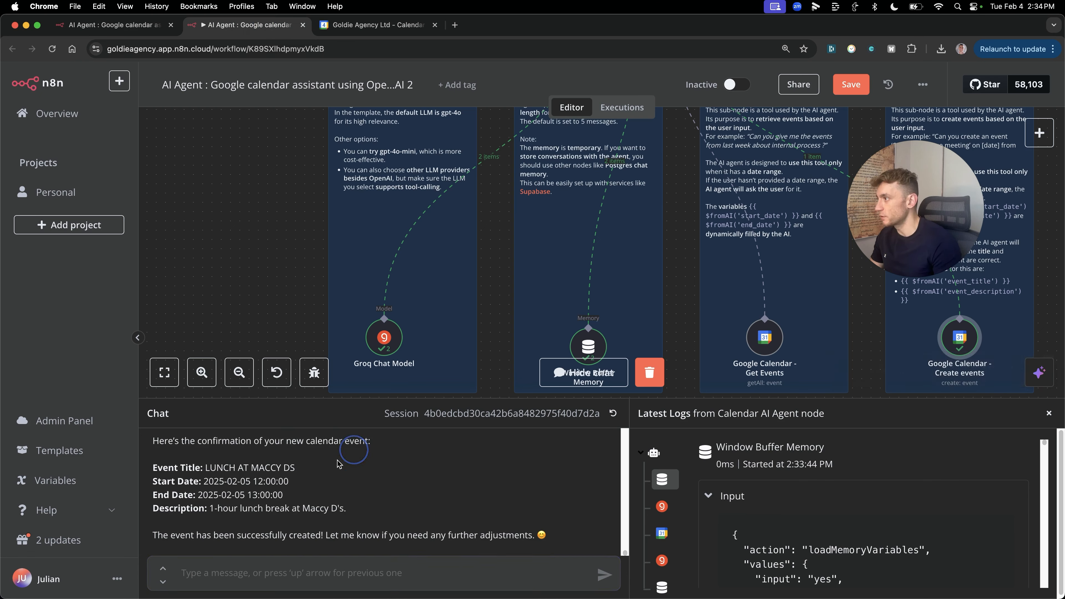
Step: Switch to the n8n.io calendar assistant template page and dismiss the Use Template popup
drag(154, 535, 570, 547)
click(471, 495)
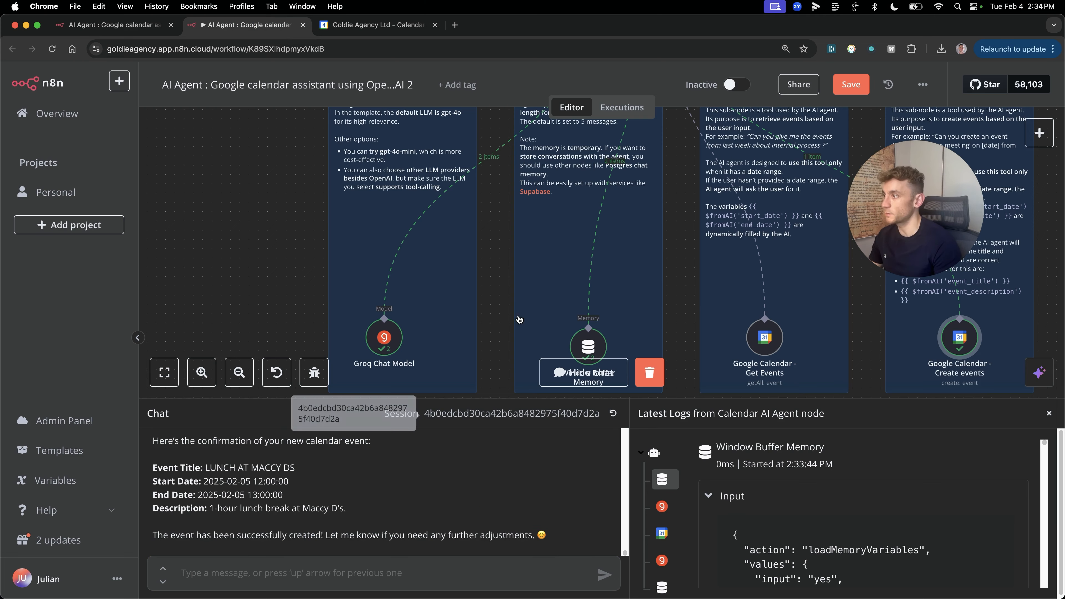
scroll(504, 299, up, 5)
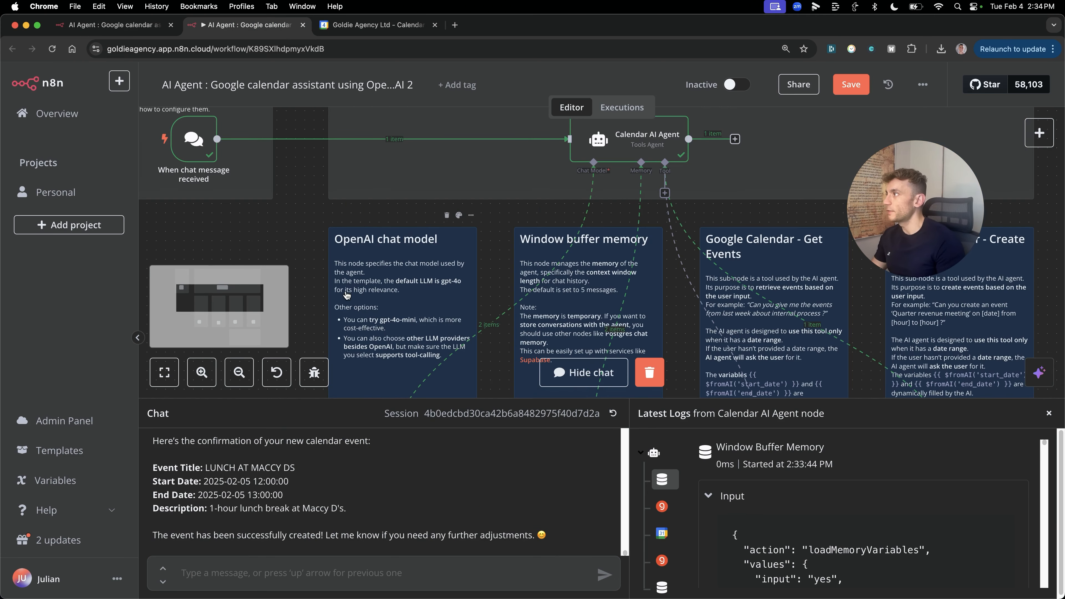
scroll(348, 293, up, 4)
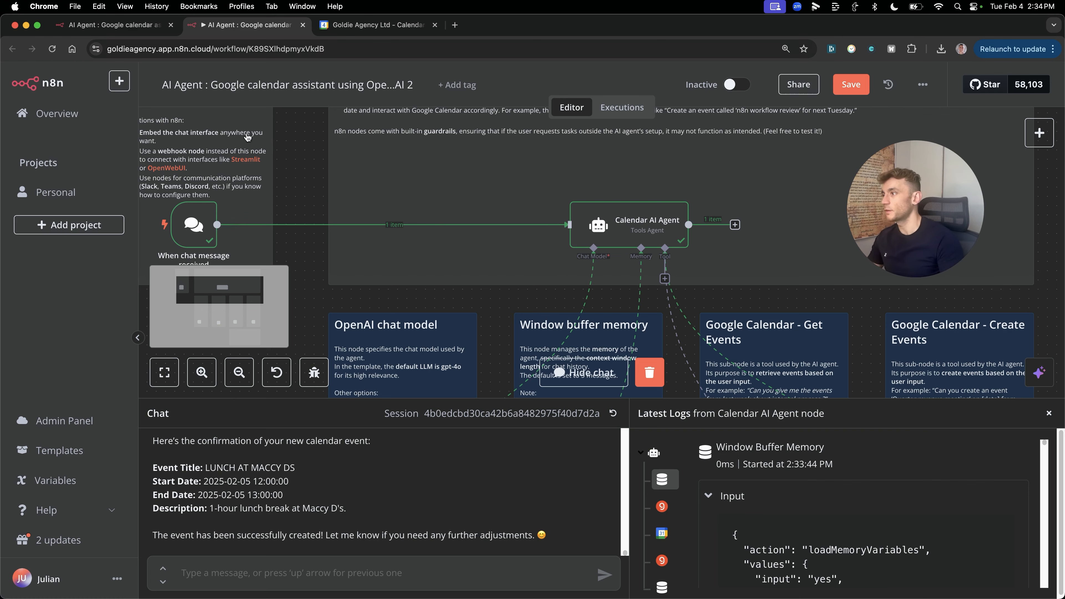
scroll(597, 298, down, 5)
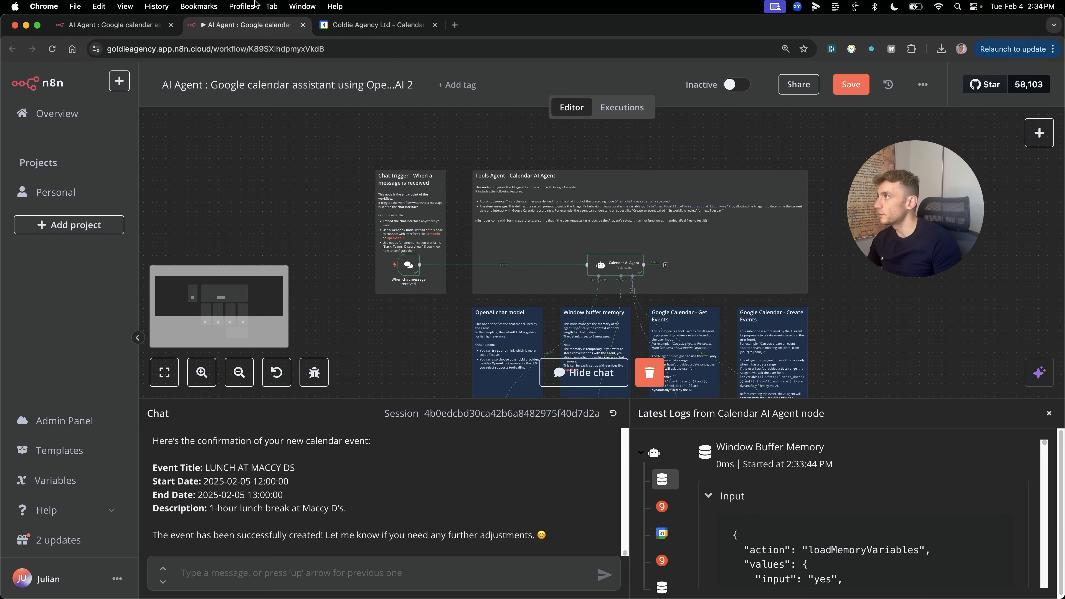
click(112, 24)
click(665, 185)
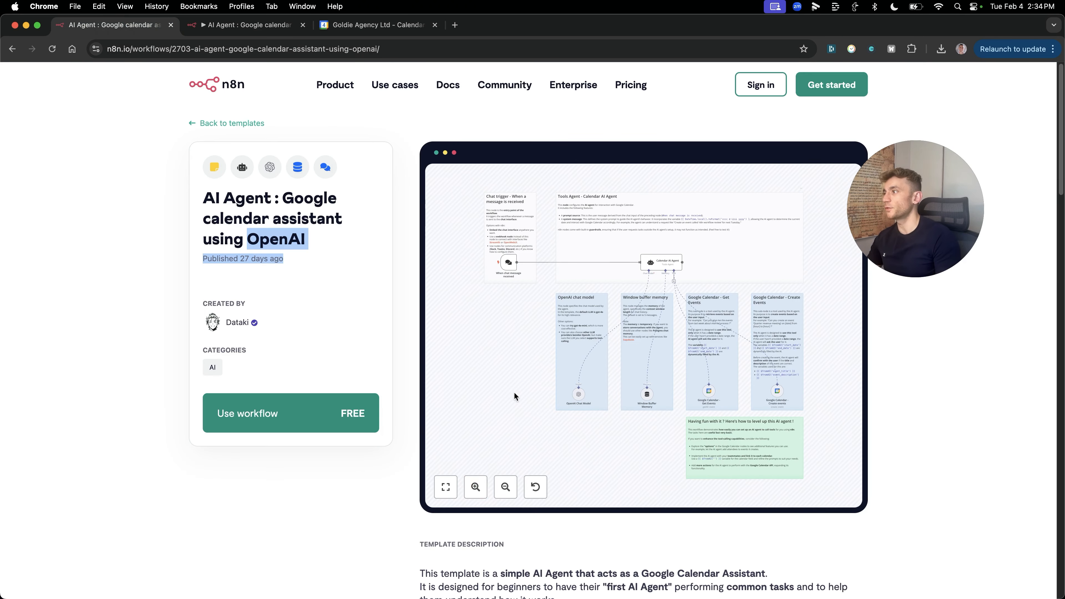
Step: Return to the calendar assistant workflow editor with Ctrl+Tab
key(ctrl+Tab)
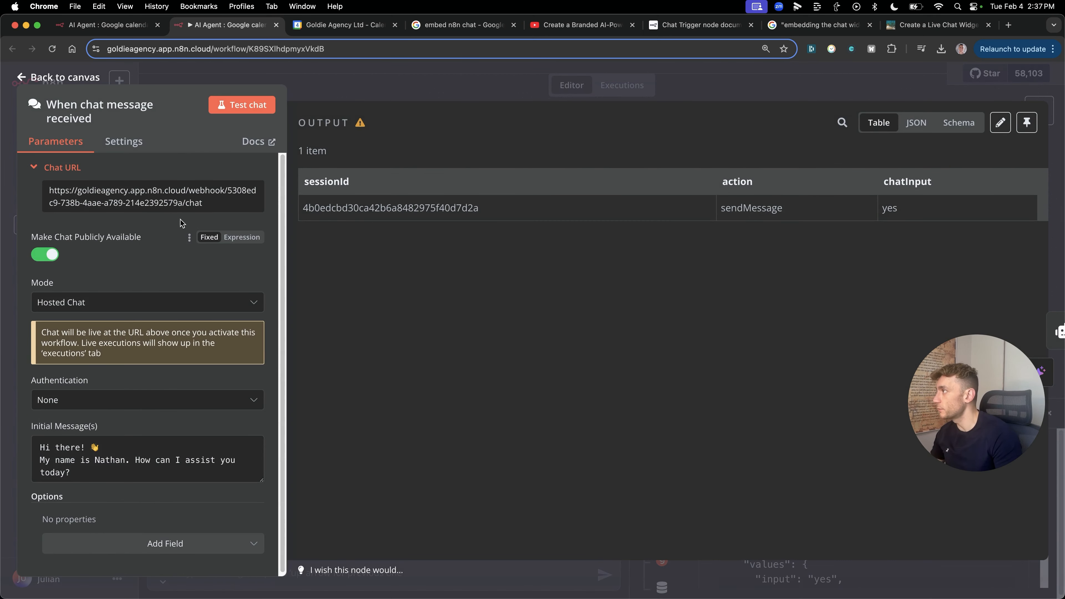
Step: Make the chat publicly available and load its public Chat URL in a new tab
click(45, 255)
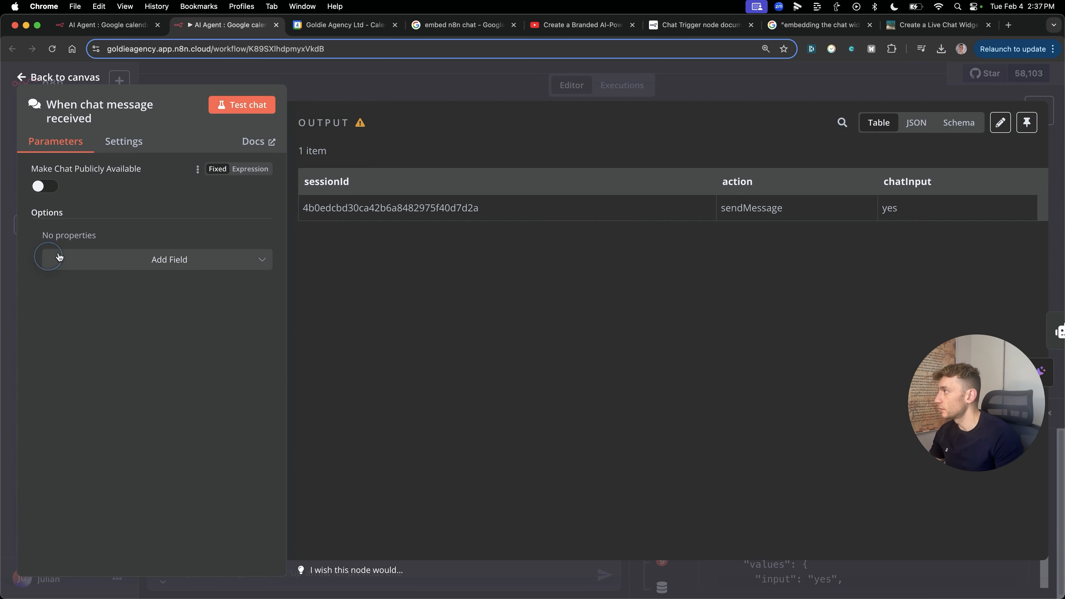
click(43, 185)
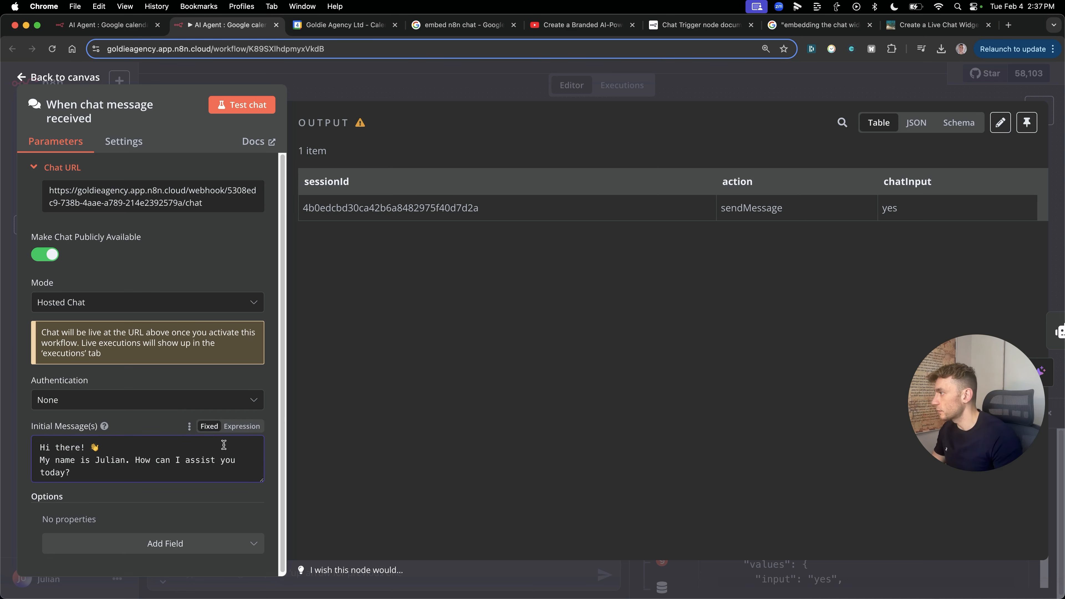
triple_click(139, 197)
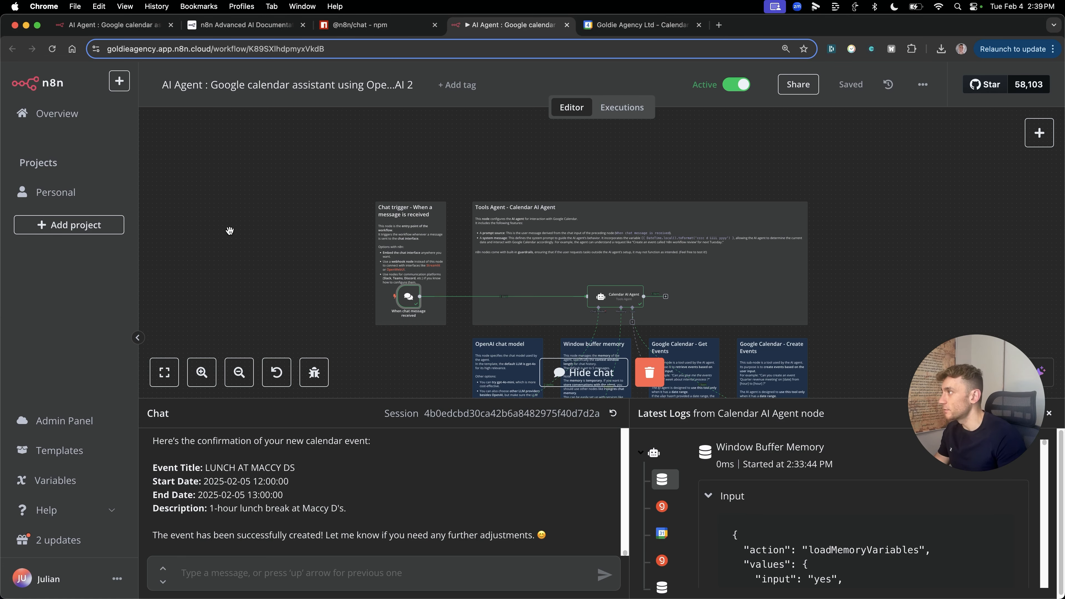
double_click(399, 302)
click(157, 203)
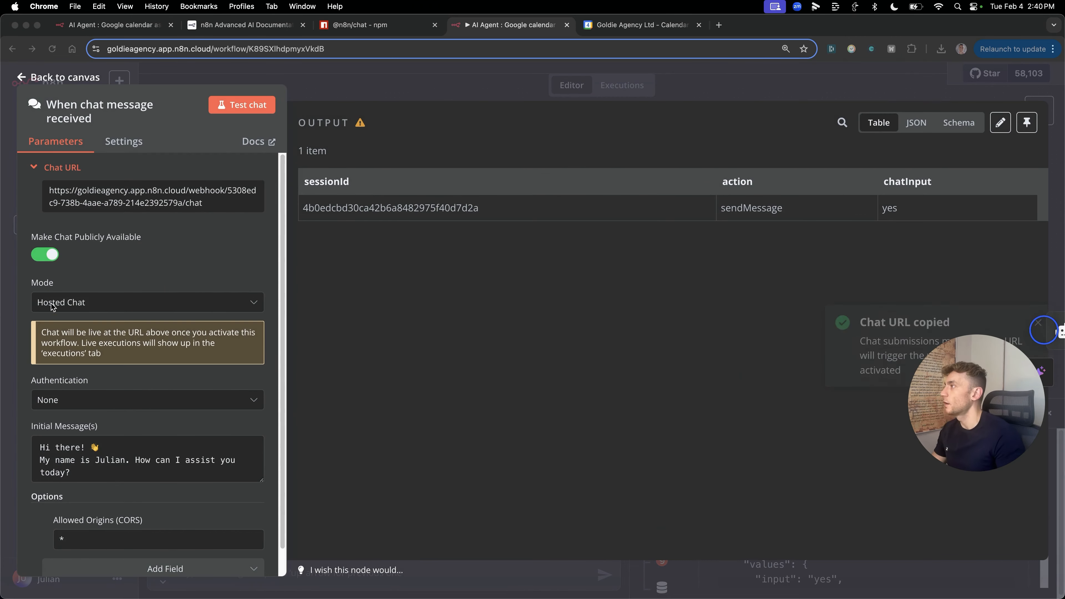
double_click(165, 203)
click(167, 201)
key(super+t)
key(super+v)
key(Return)
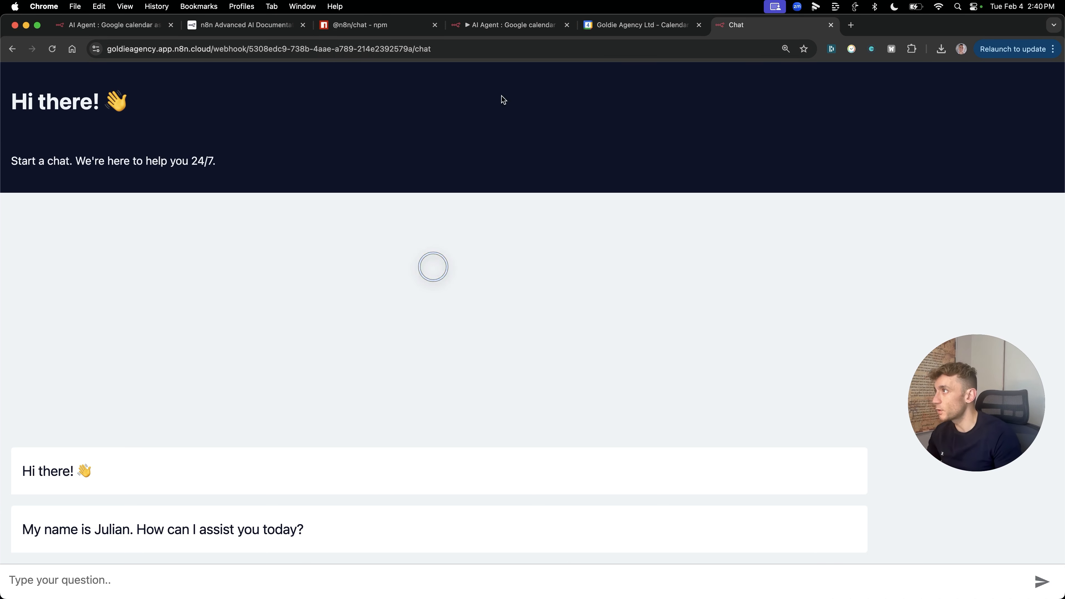
Step: Back in the workflow, set the chat trigger's Allowed Origins (CORS) to *
click(522, 31)
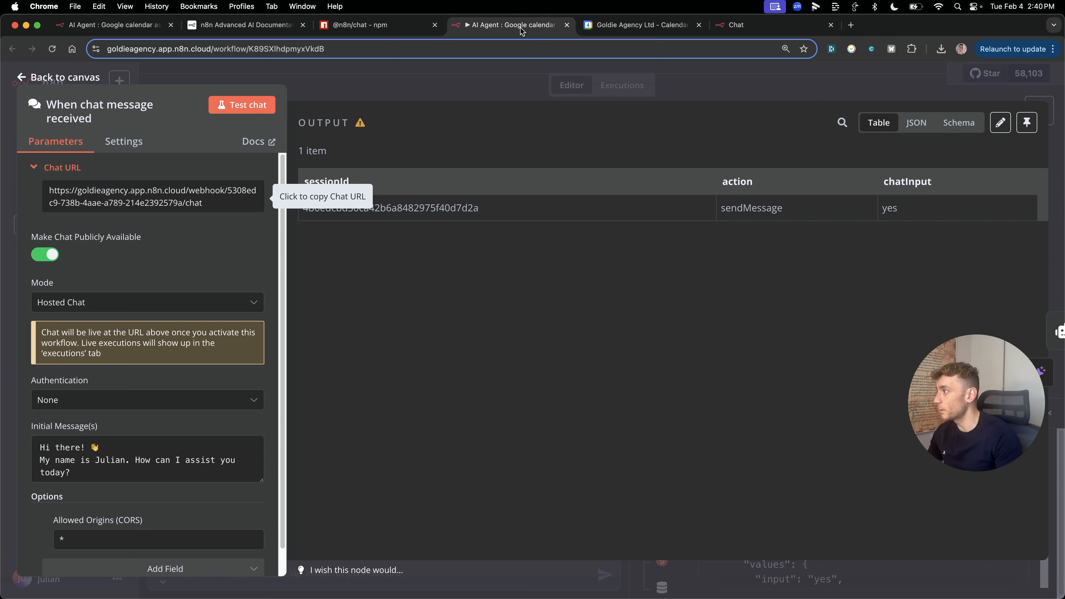
scroll(165, 488, down, 1)
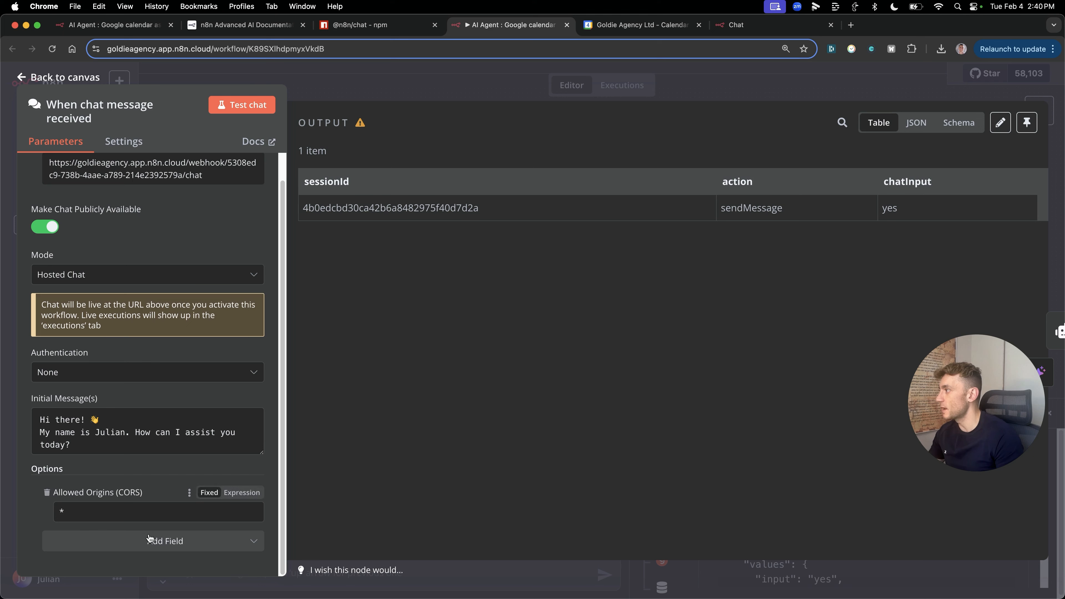
click(156, 515)
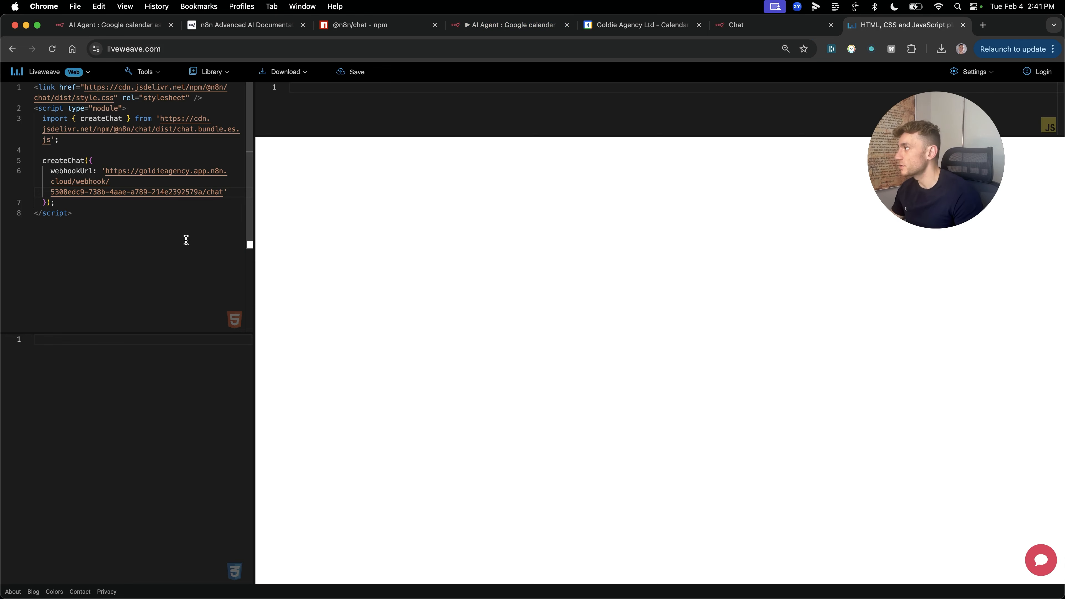
Step: Open the embedded chat widget and select the chat bundle script URL in the embed code
click(1041, 560)
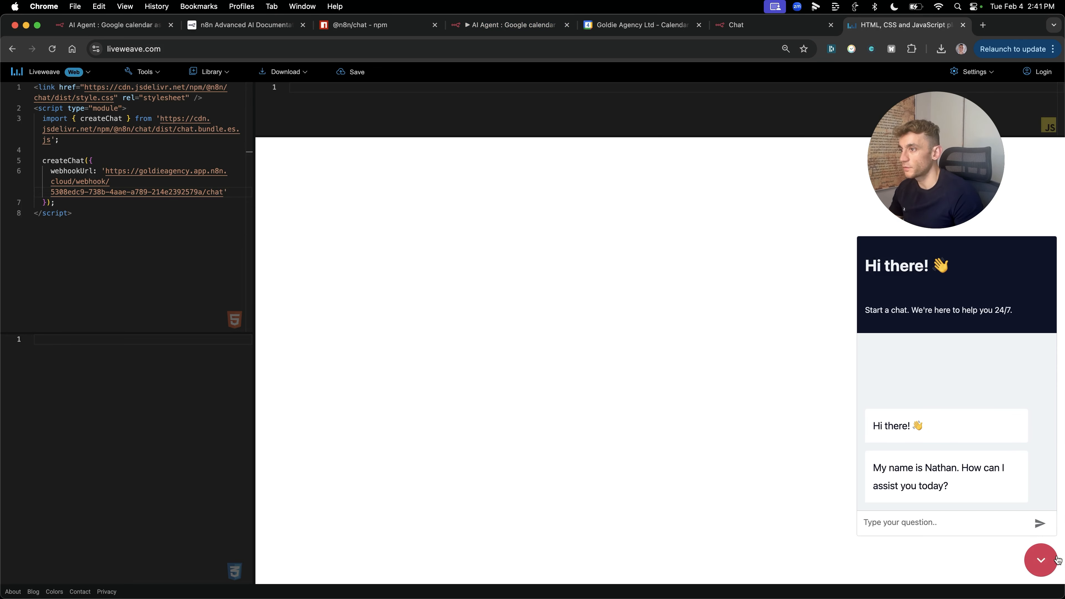
click(148, 212)
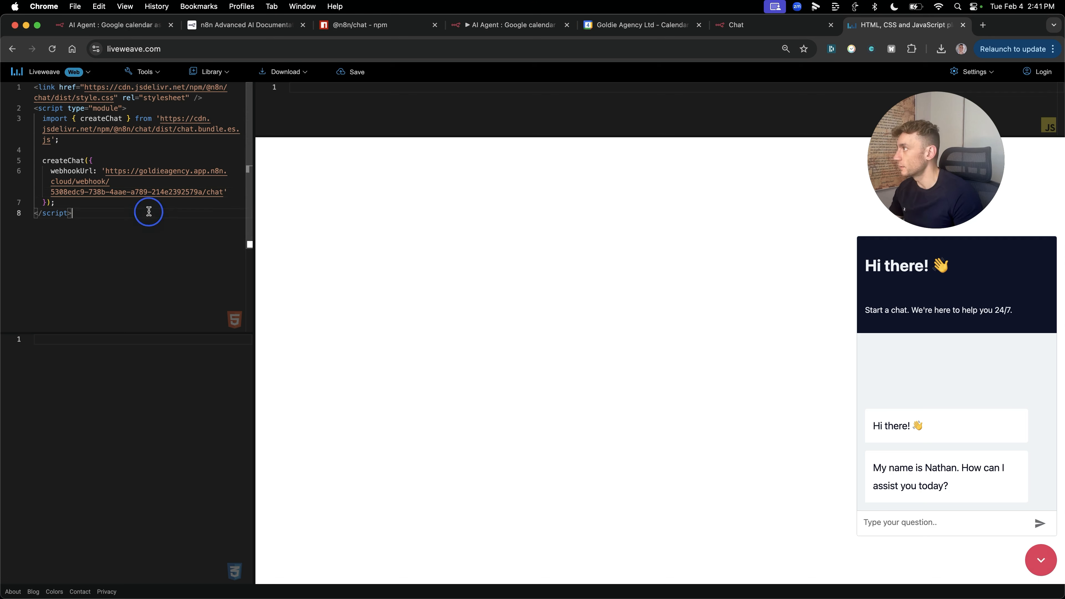
key(super+a)
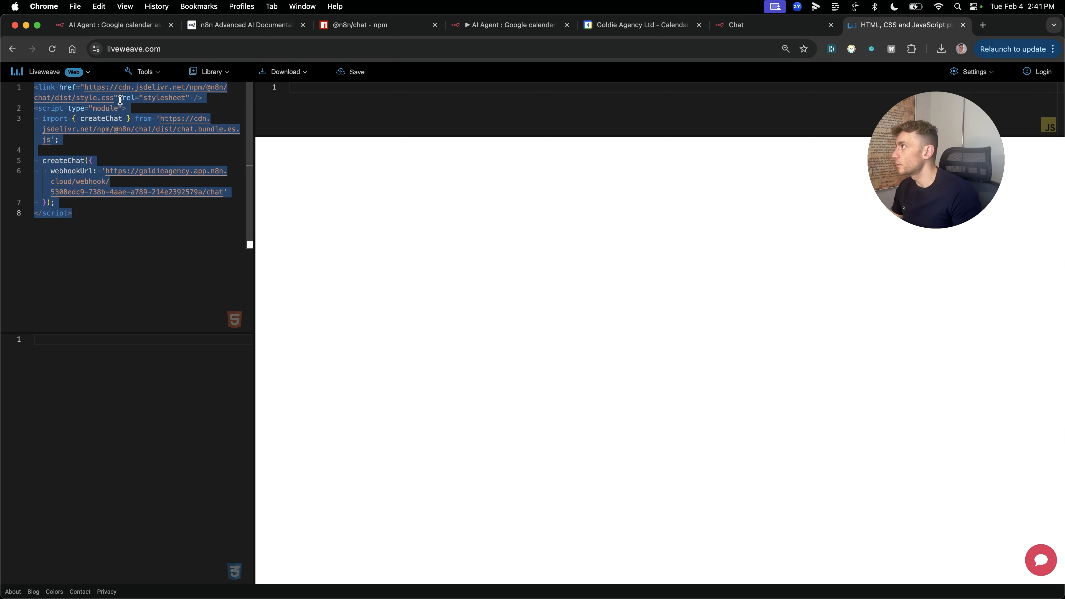
click(127, 133)
drag(159, 119, 50, 140)
Step: Ask the widget "what's happening in my calendar today" and read the agent's date-range reply
click(1041, 560)
click(929, 527)
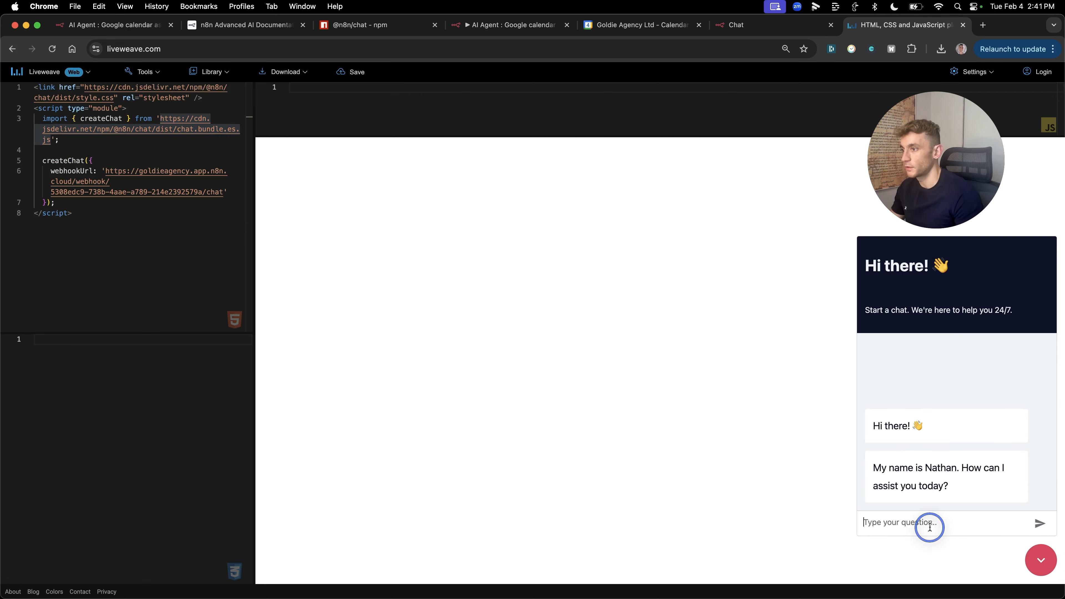
text(wha)
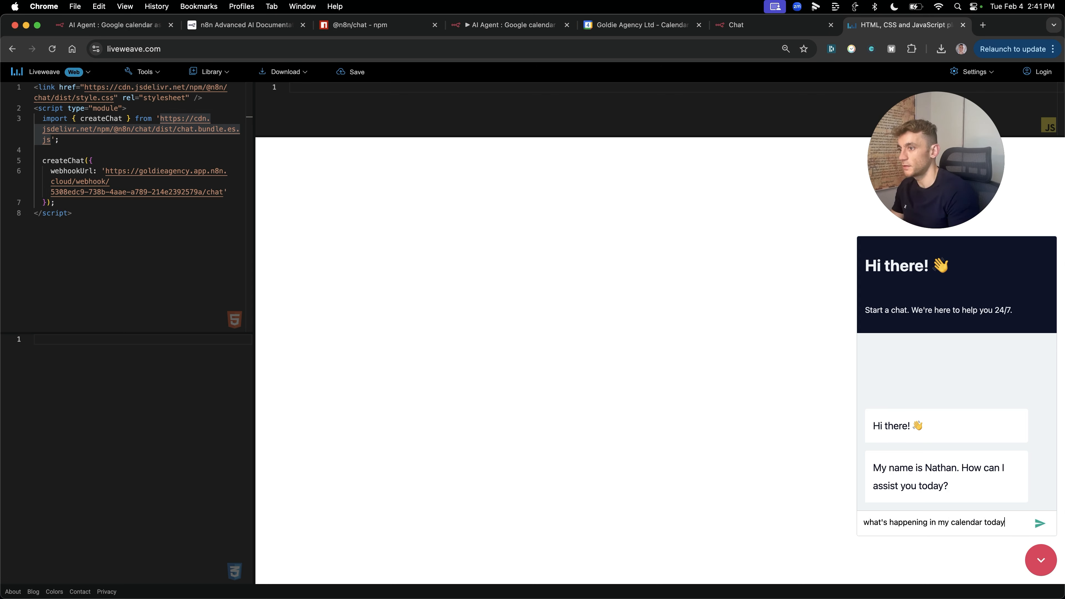
key(Return)
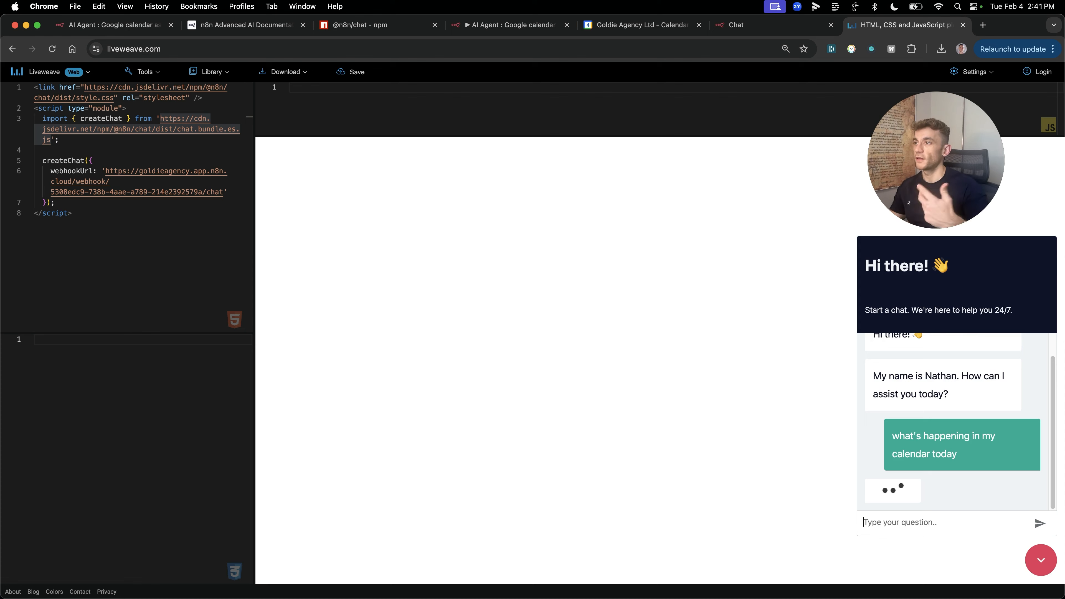
scroll(929, 373, up, 2)
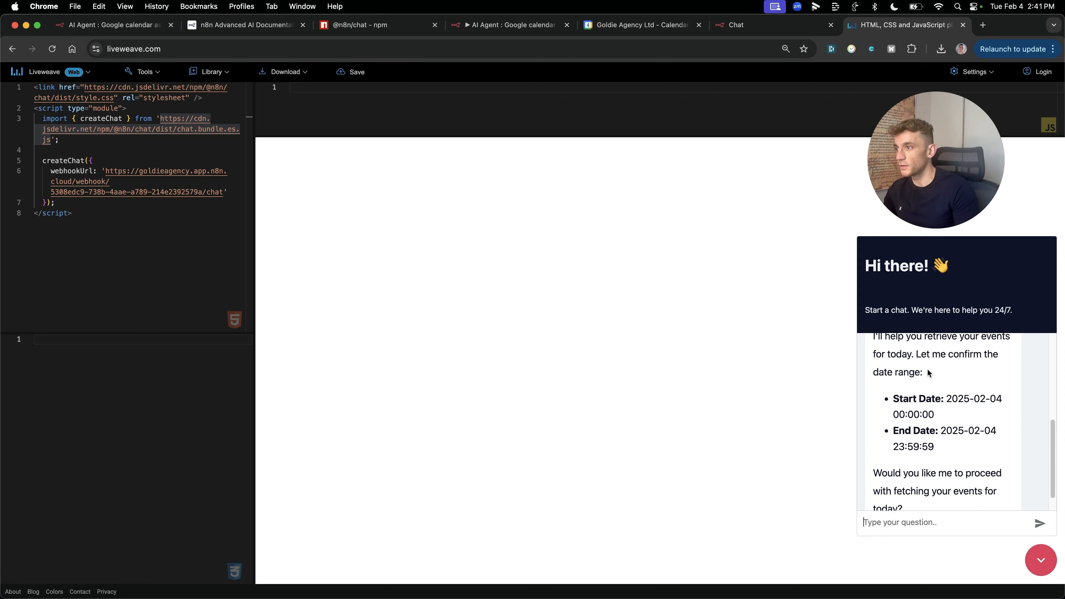
scroll(877, 370, down, 2)
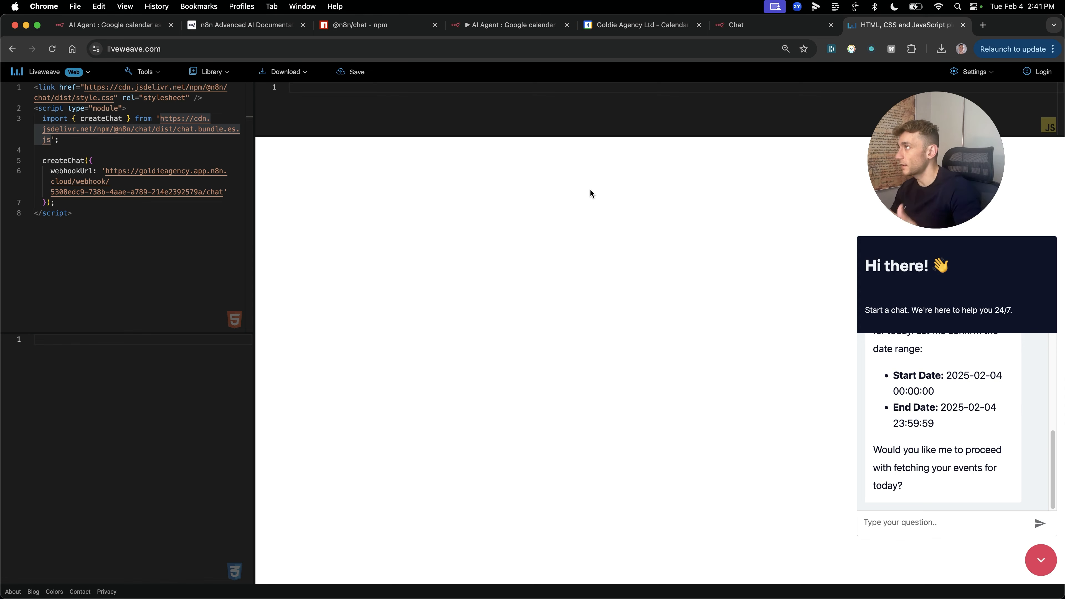
Step: Review the chat trigger settings, the Liveweave embed code and the hosted chat page
click(510, 25)
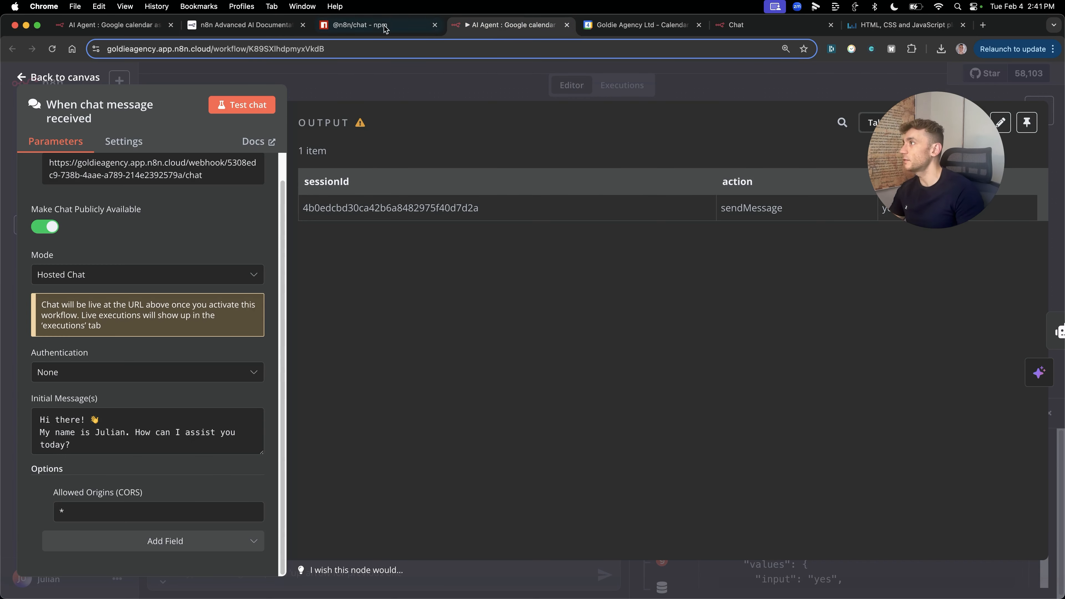
scroll(133, 198, up, 1)
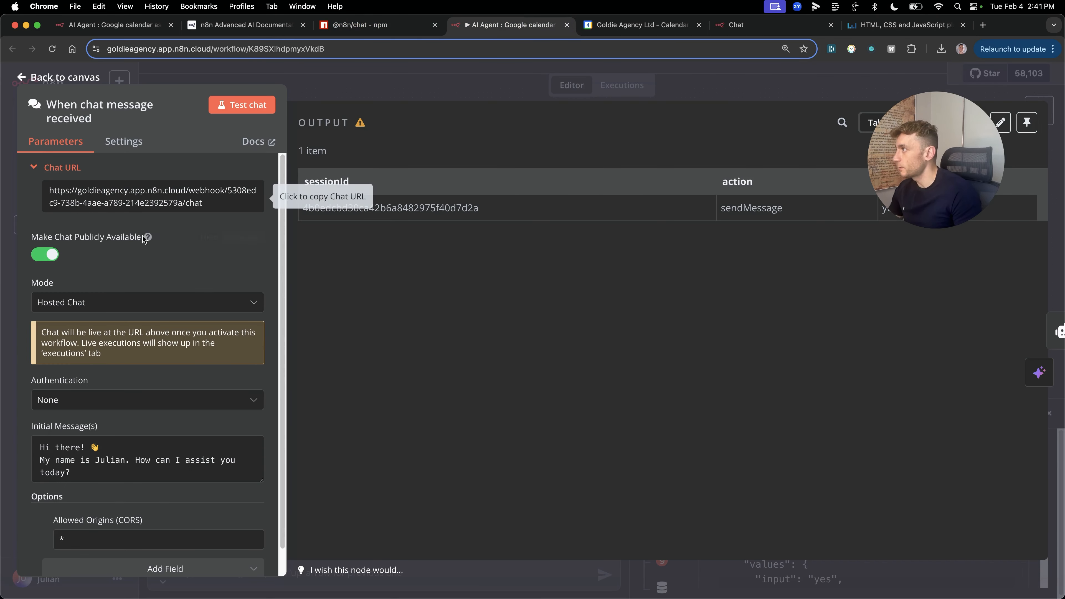
click(730, 76)
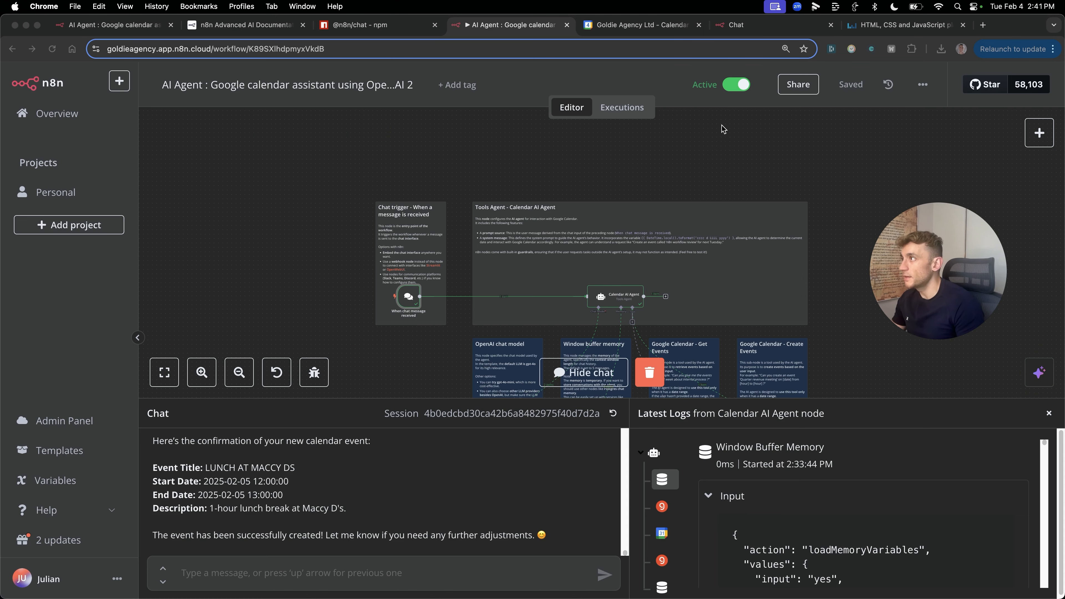
double_click(408, 296)
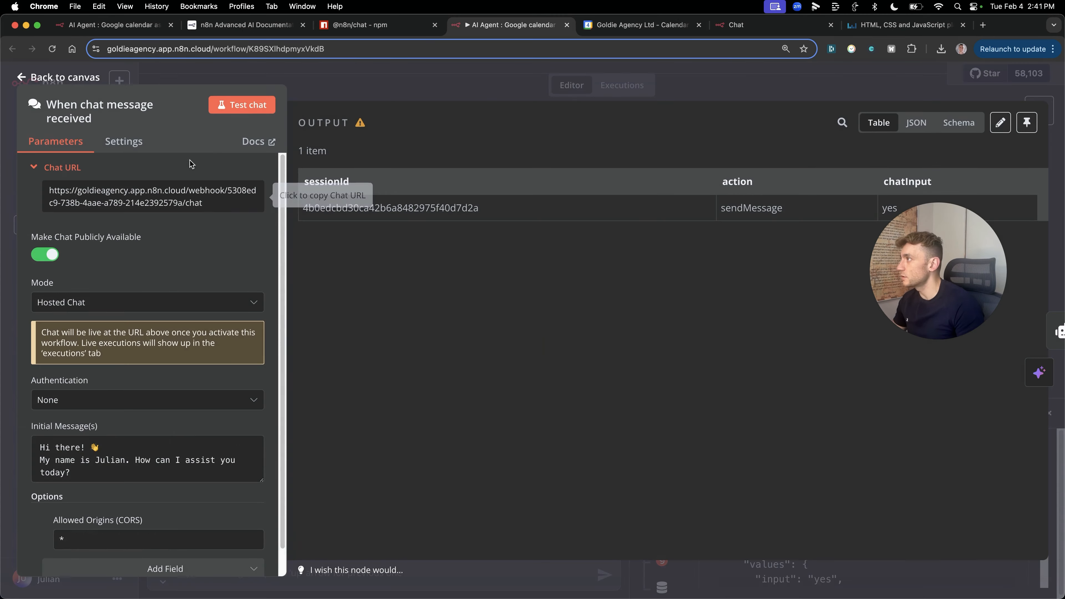
click(906, 25)
click(158, 228)
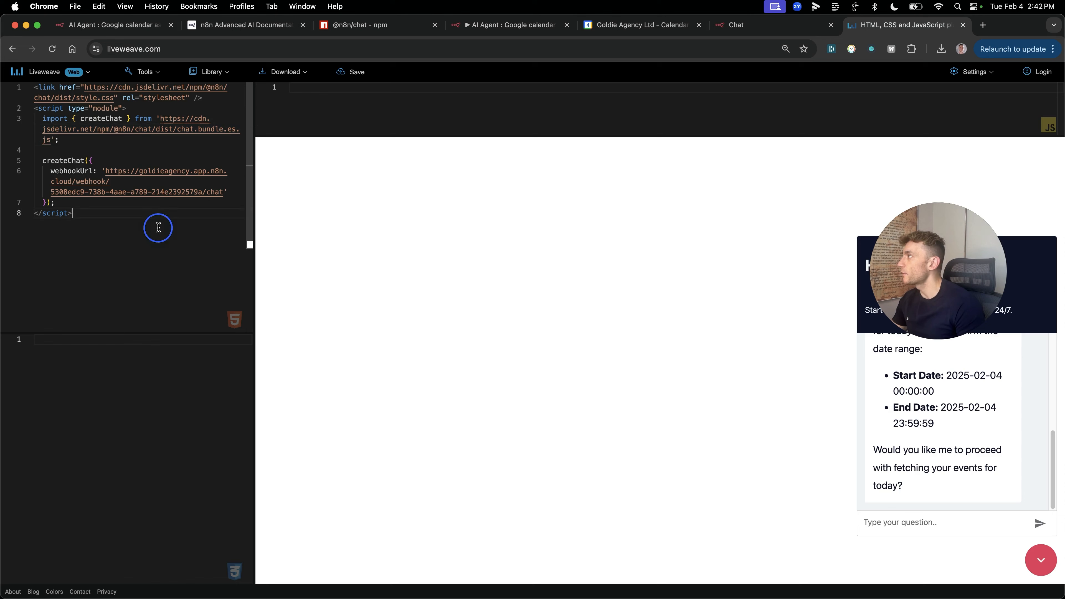
key(super+a)
click(751, 24)
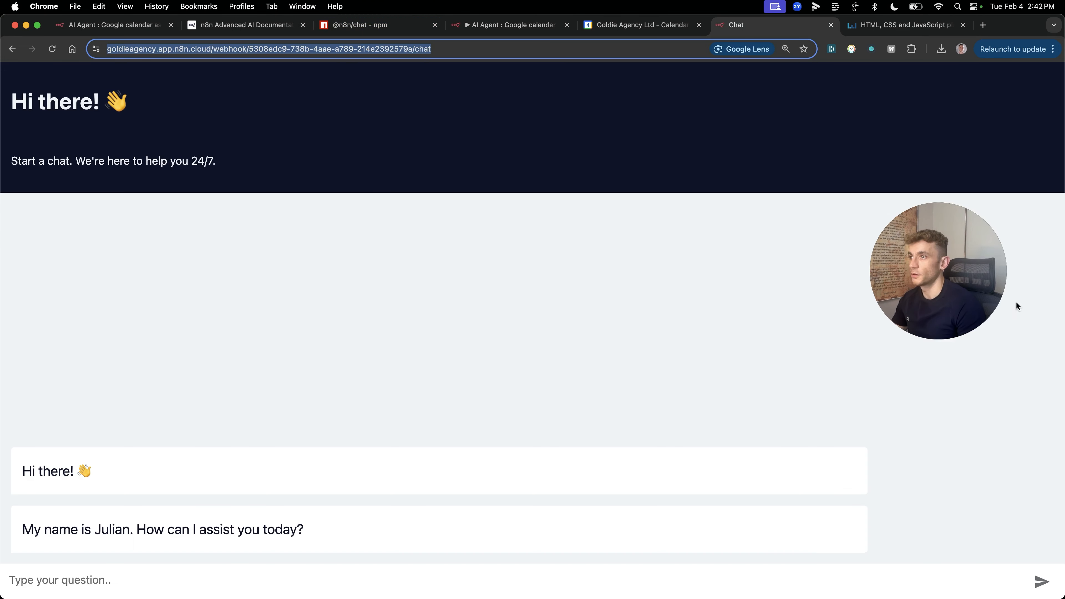
click(661, 248)
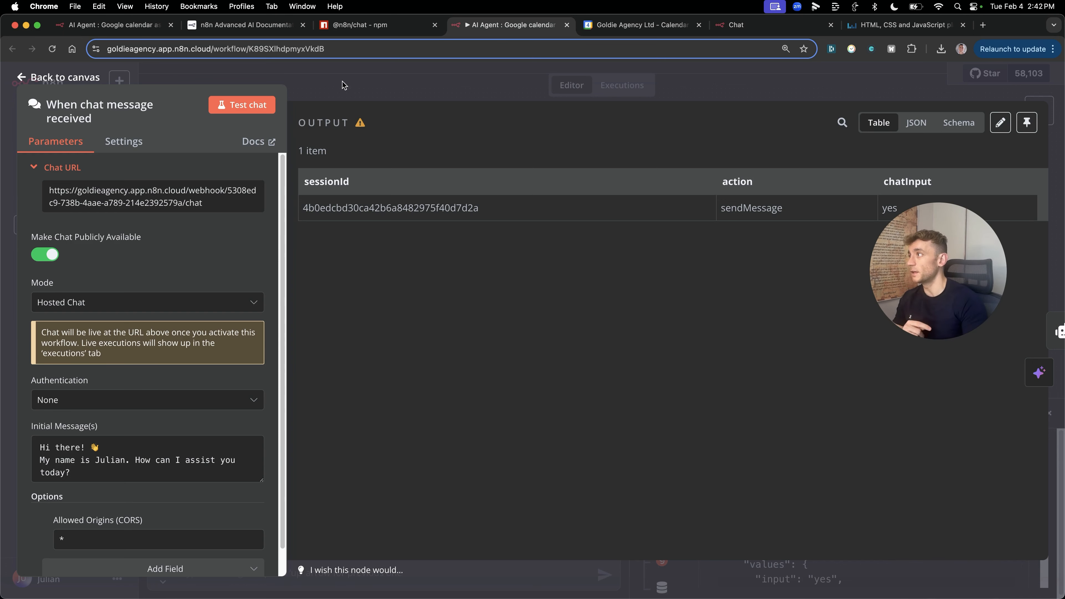
click(427, 68)
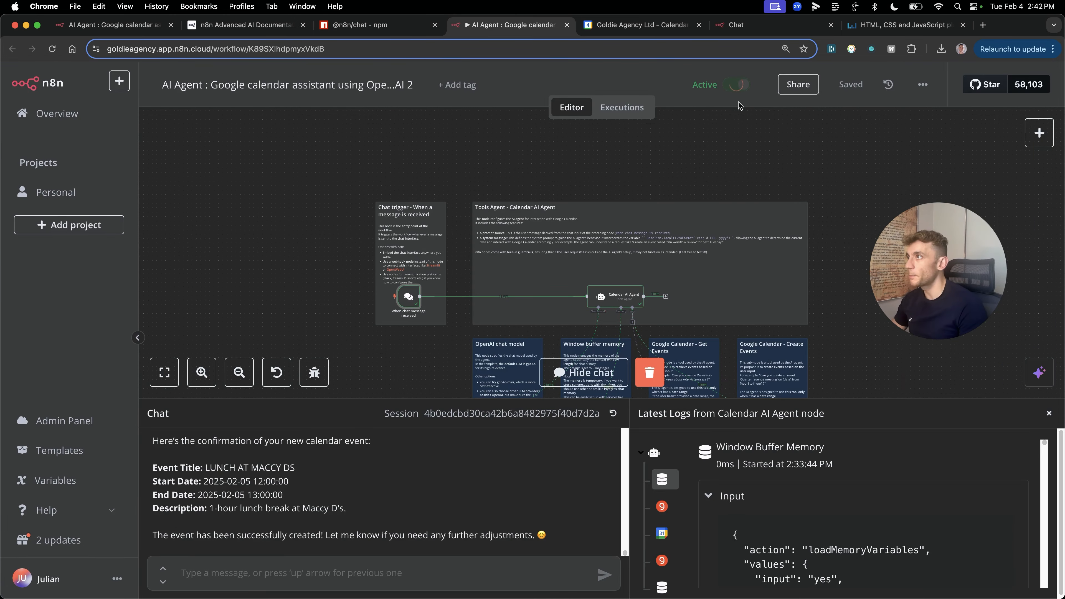
Step: Close the extra chat and Liveweave tabs, confirming Leave, and download the workflow as JSON
middle_click(623, 31)
middle_click(622, 31)
middle_click(623, 31)
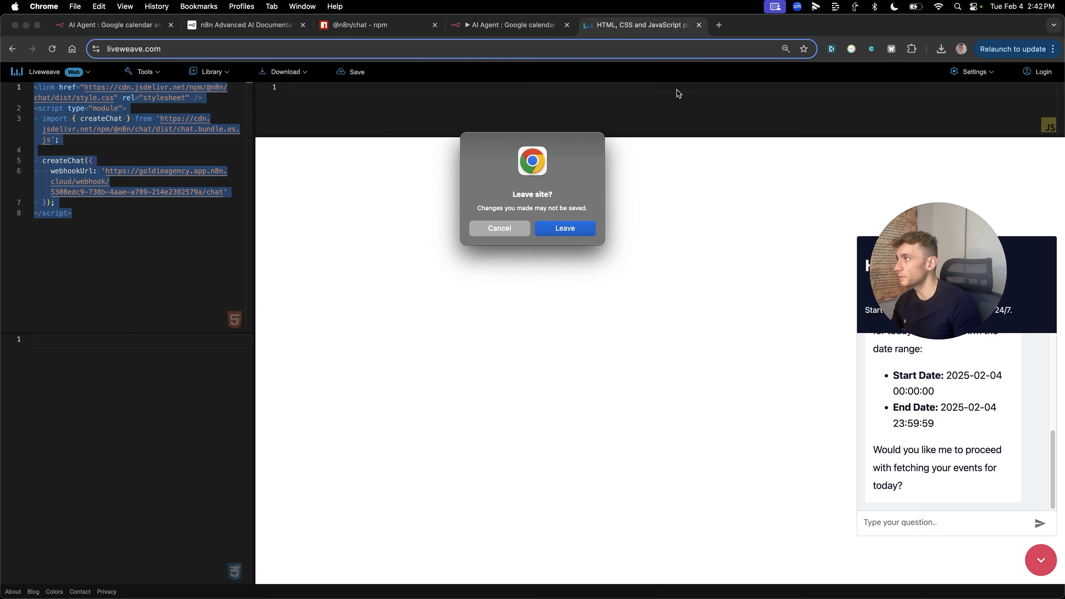
click(587, 233)
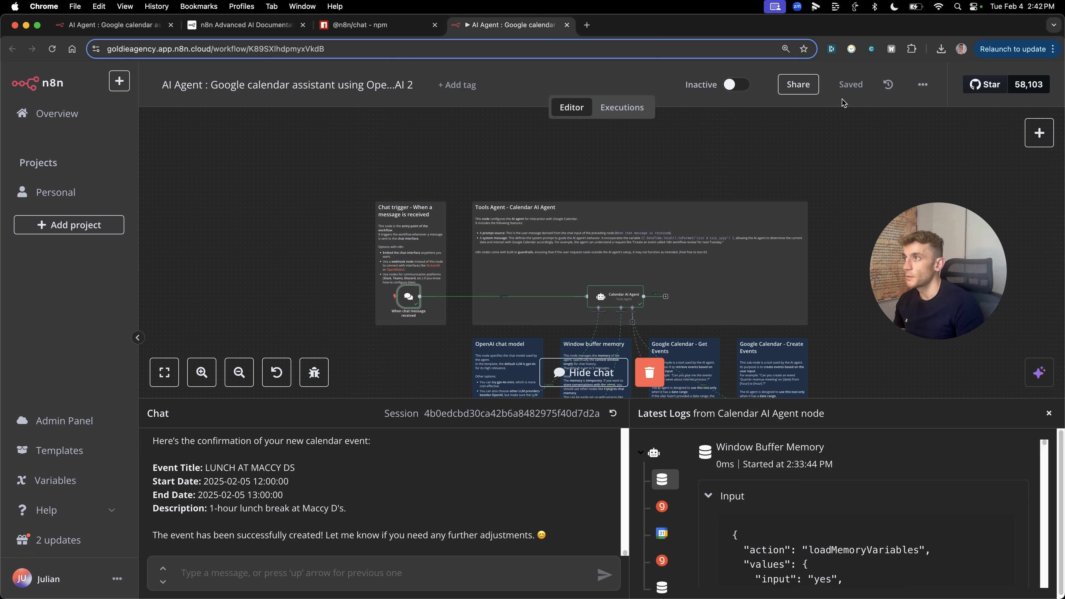
click(923, 84)
Step: Download the workflow JSON and save the updated N8N Agents Workflows lesson in Classroom
click(906, 138)
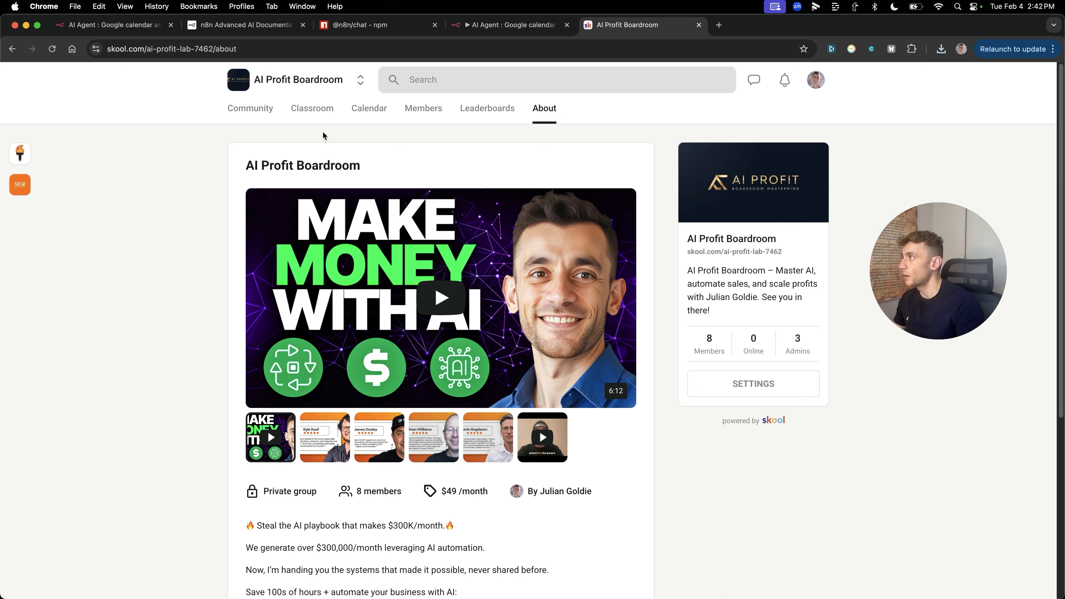
click(315, 112)
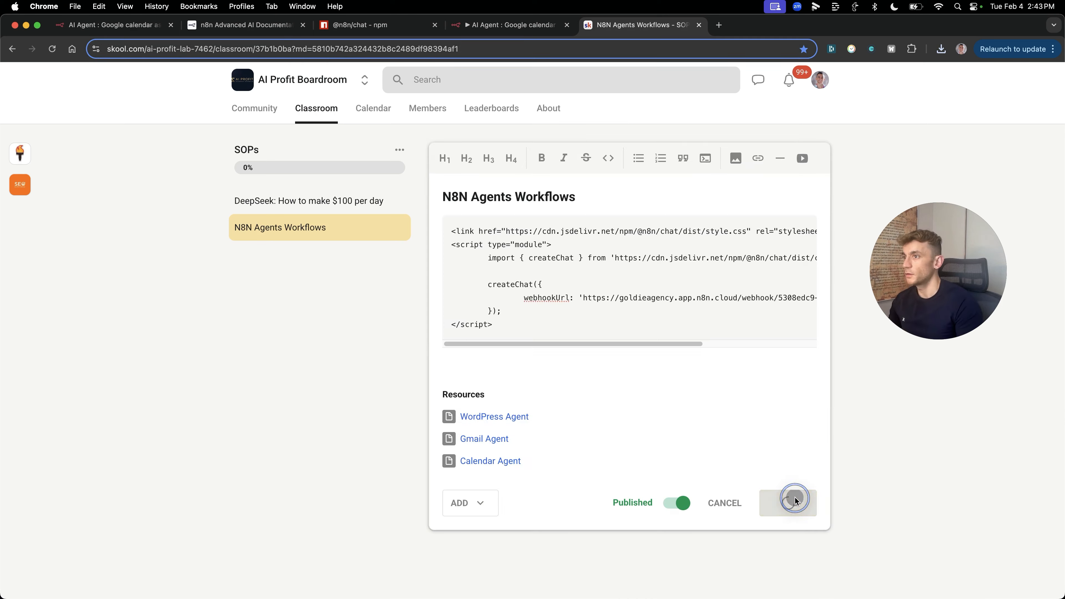
click(789, 500)
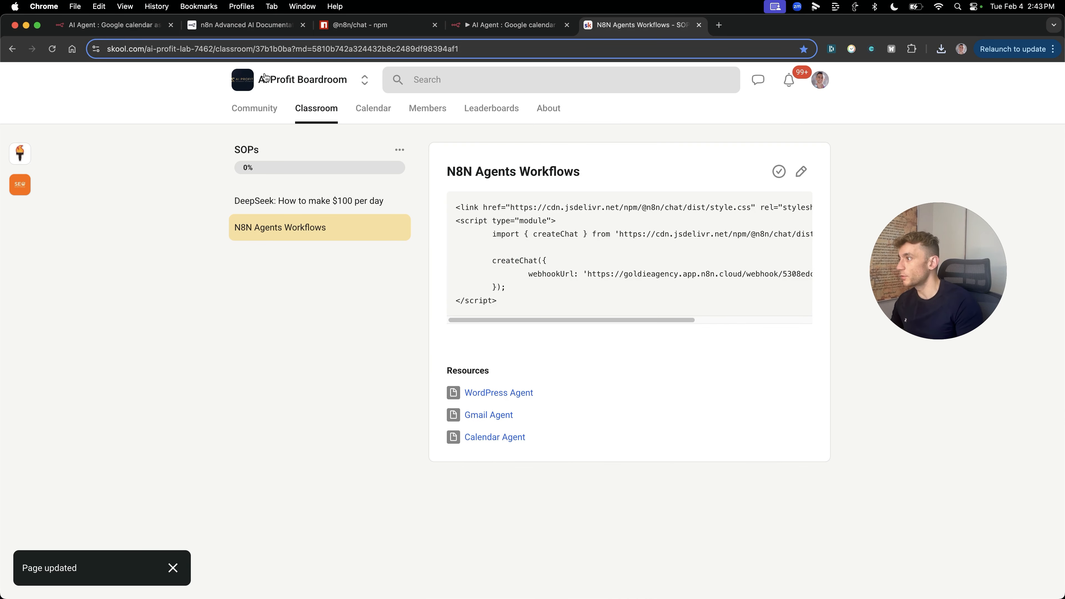
Step: Check the course list and February 2025 calendar, then go to the FREE SEO Strategy Session page
click(323, 114)
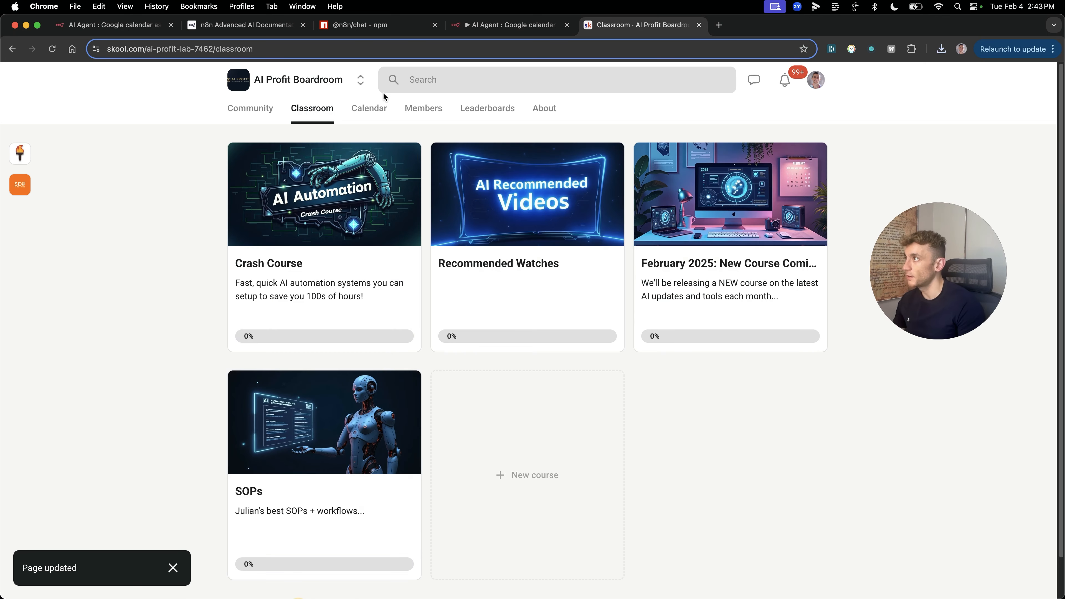
click(368, 110)
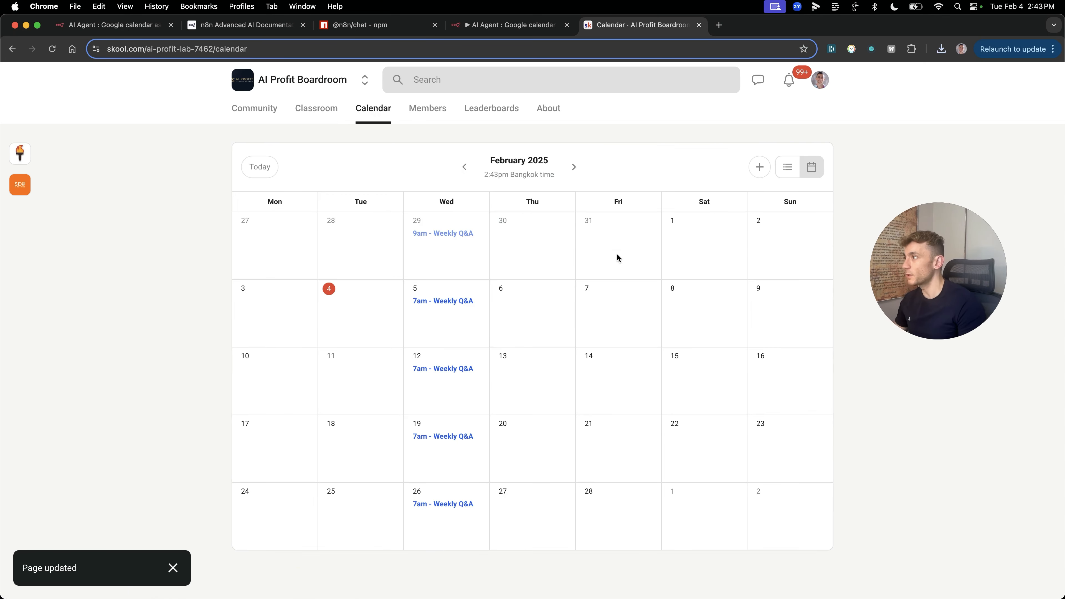
click(340, 110)
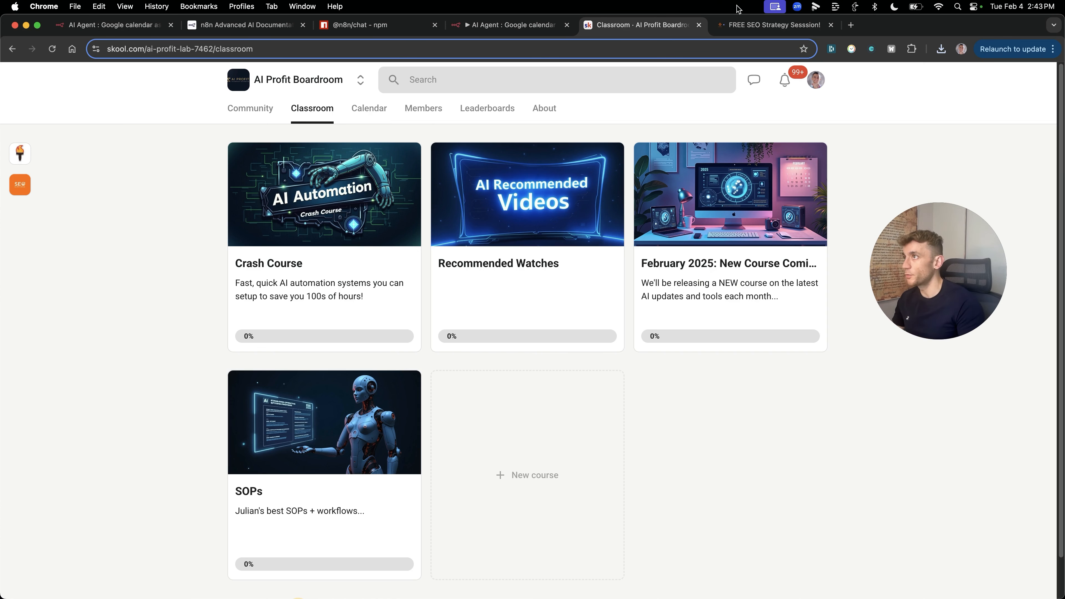
click(764, 23)
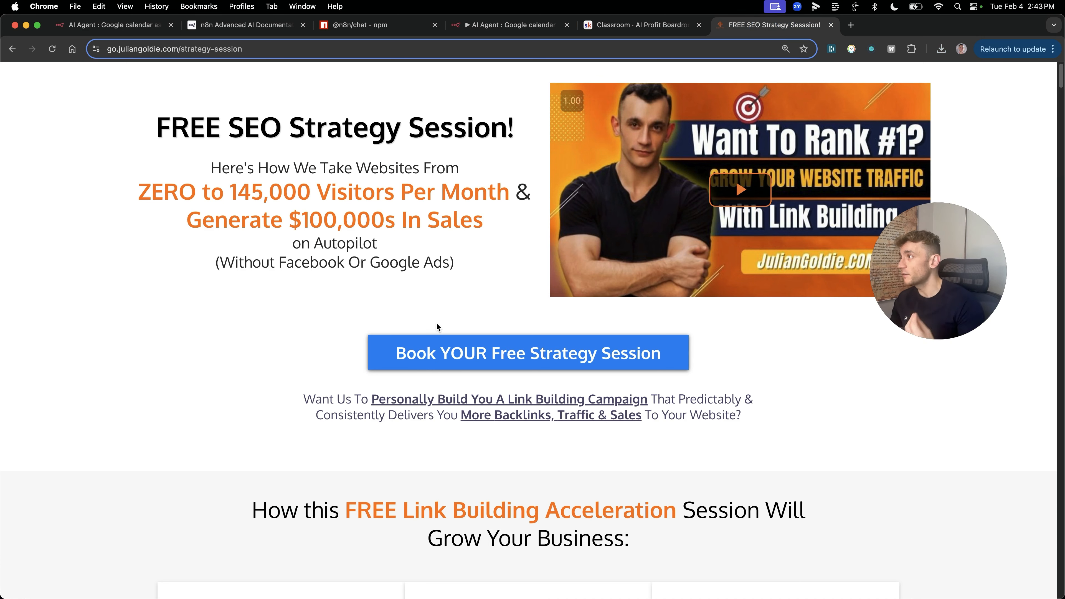
Step: Scroll past the six listed session benefits down to the client video testimonials
scroll(814, 353, down, 9)
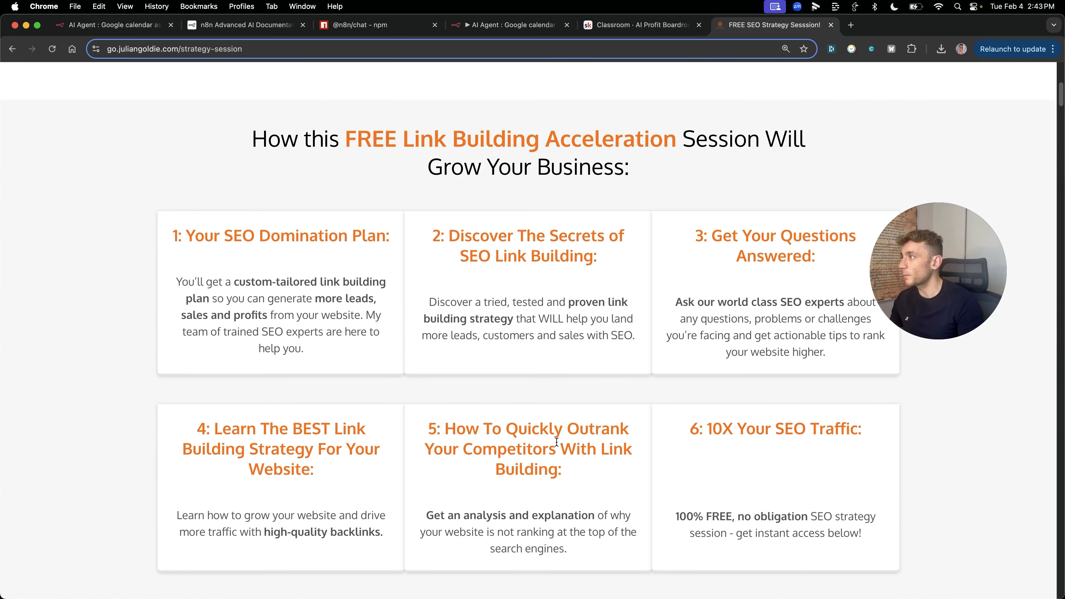
scroll(814, 354, down, 1)
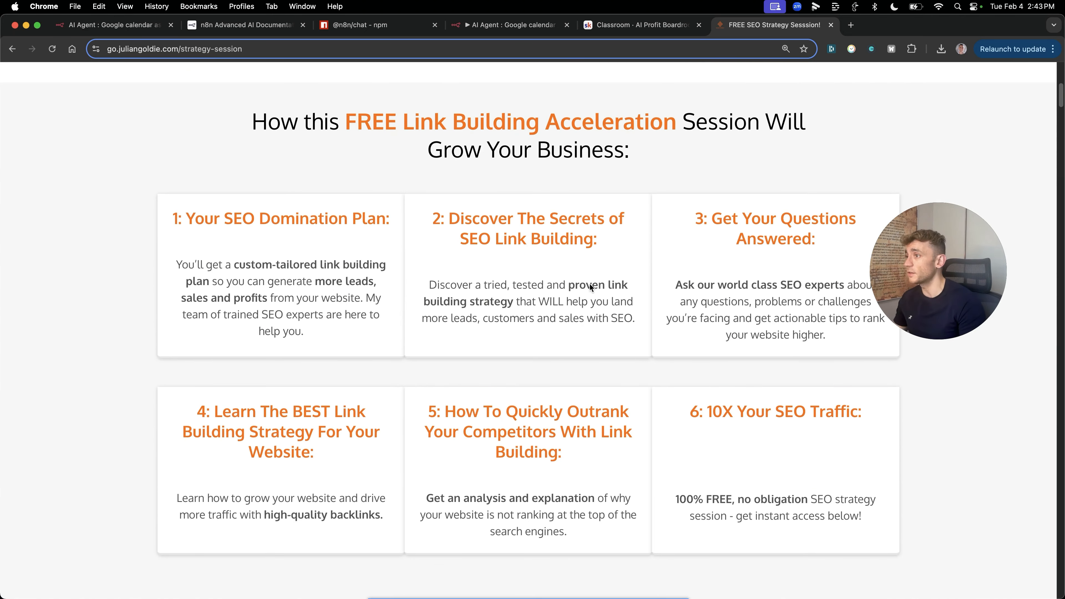
scroll(790, 256, down, 3)
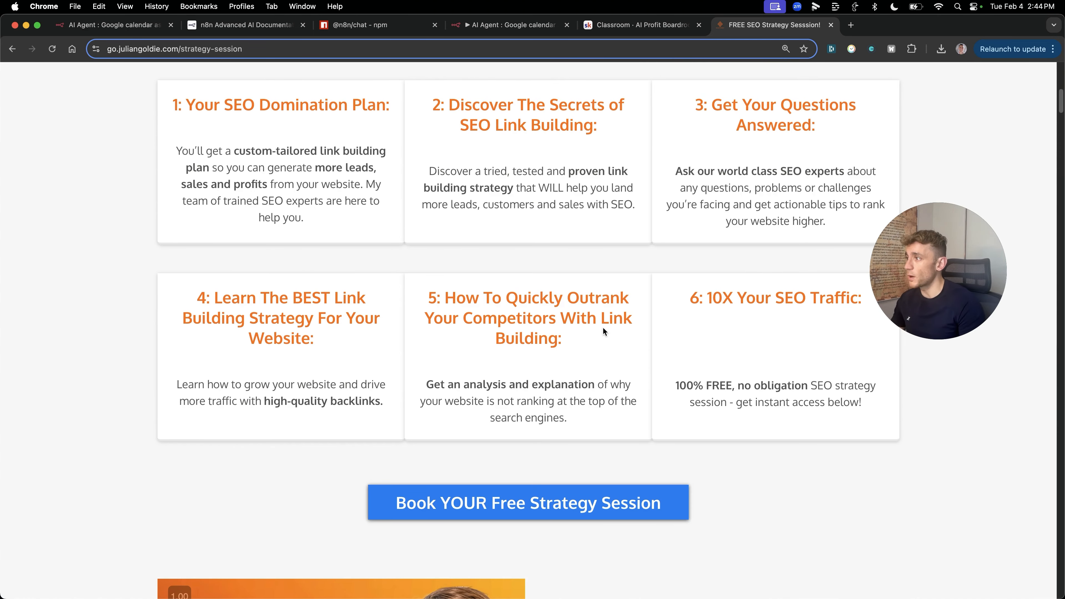
scroll(670, 305, up, 1)
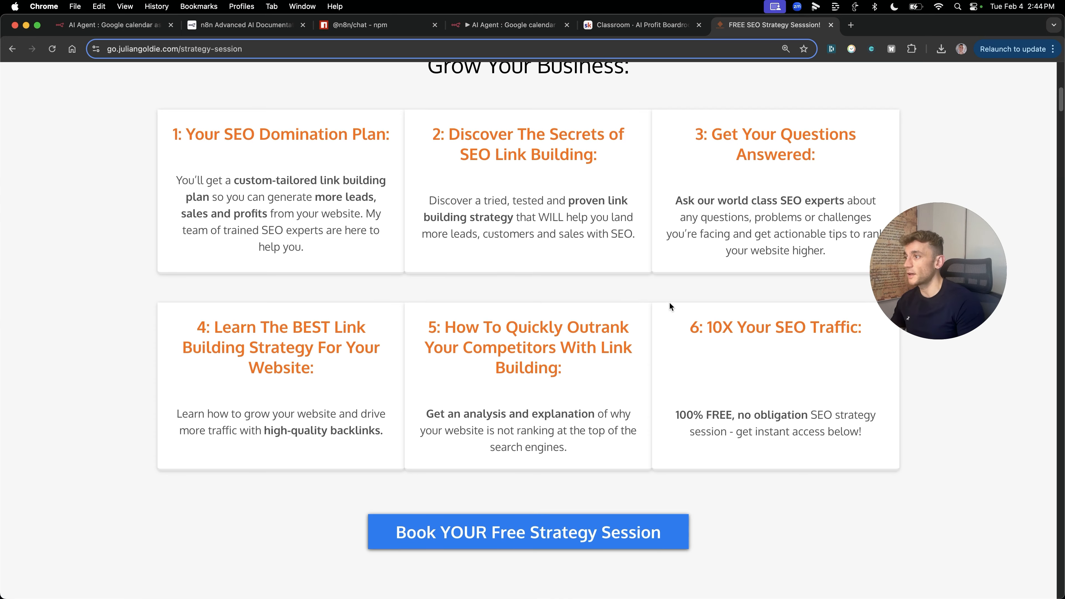
scroll(639, 369, down, 20)
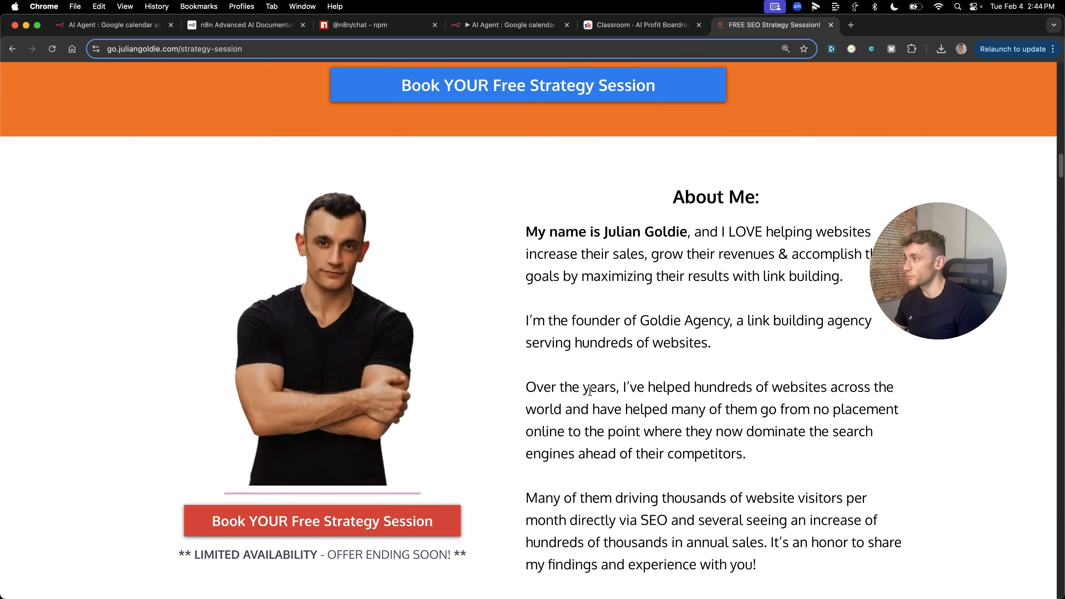
scroll(590, 391, down, 20)
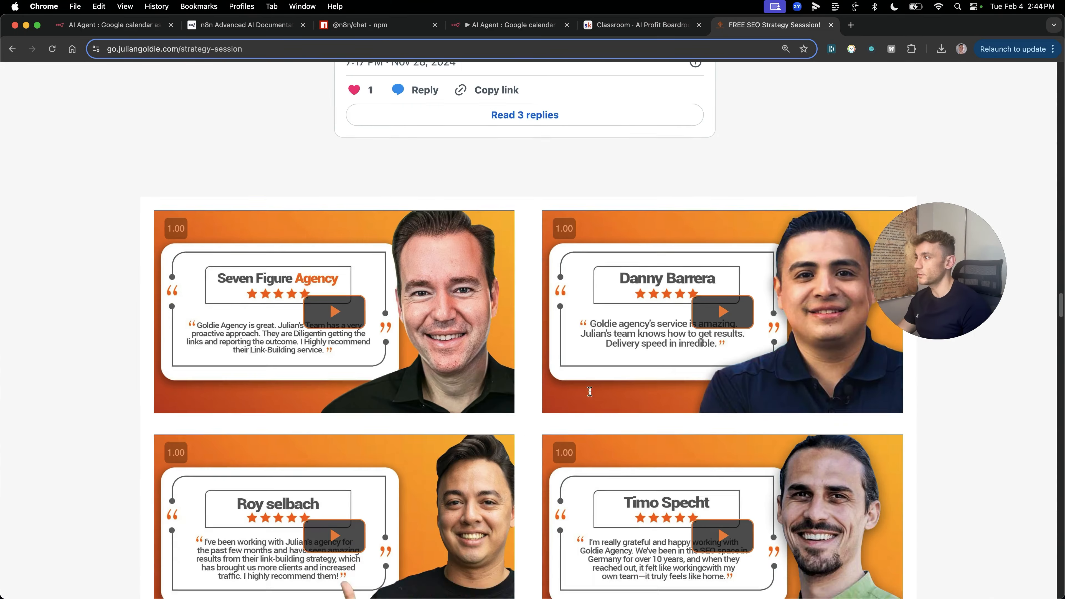